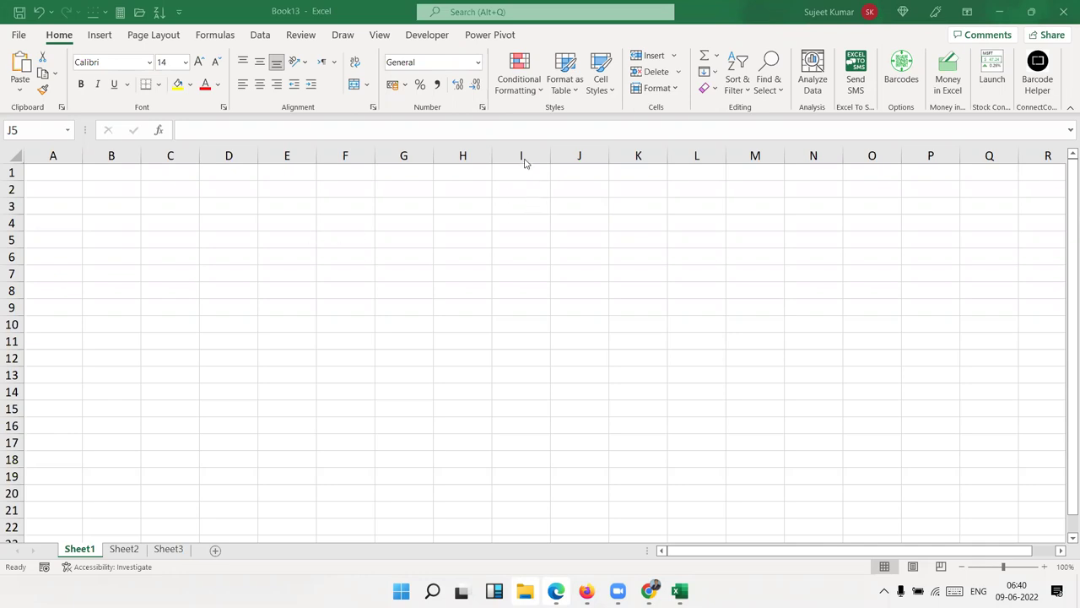
Enter 20 in B2 and 30 in D2, correcting B2 from 2 to 20
key(ctrl+shift+Home)
click(209, 191)
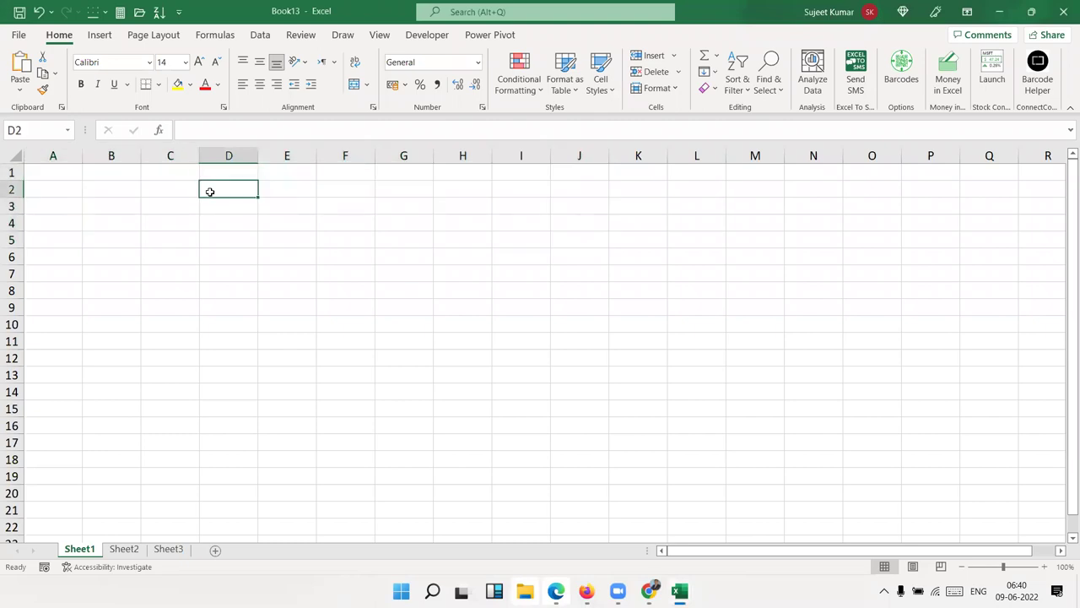
key(Up)
key(Left)
key(Left)
key(Left)
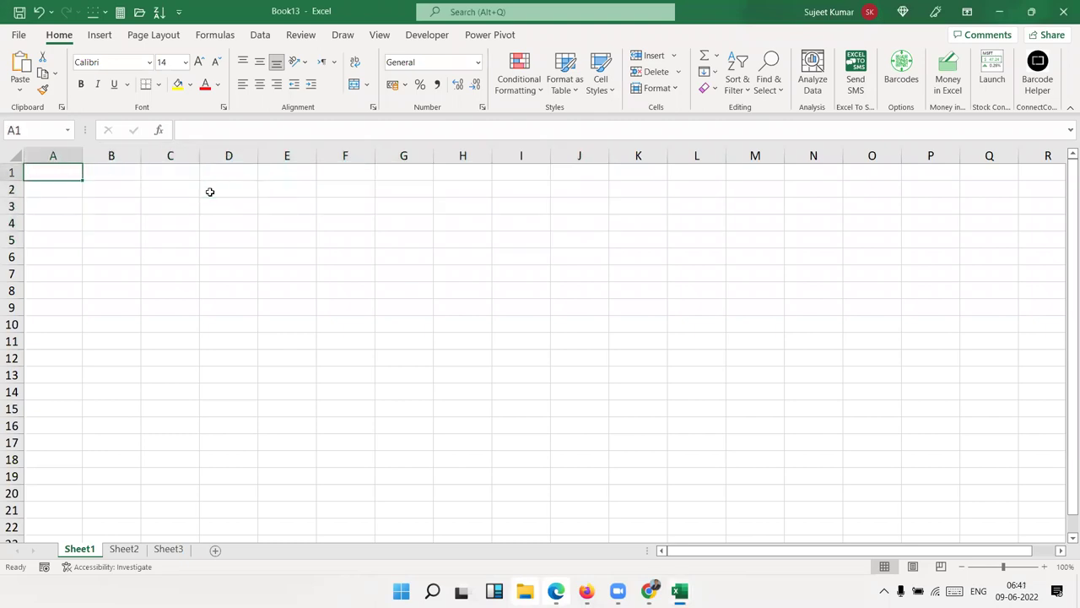
key(Right)
key(Down)
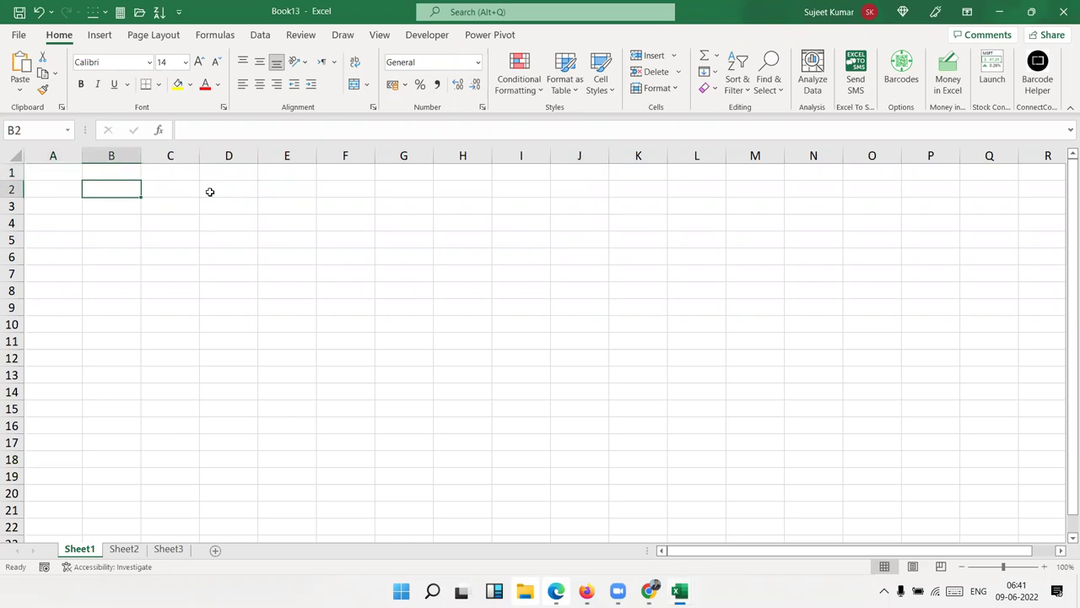
text(2)
key(Right)
key(Left)
key(F2)
text(0)
click(210, 192)
text(30)
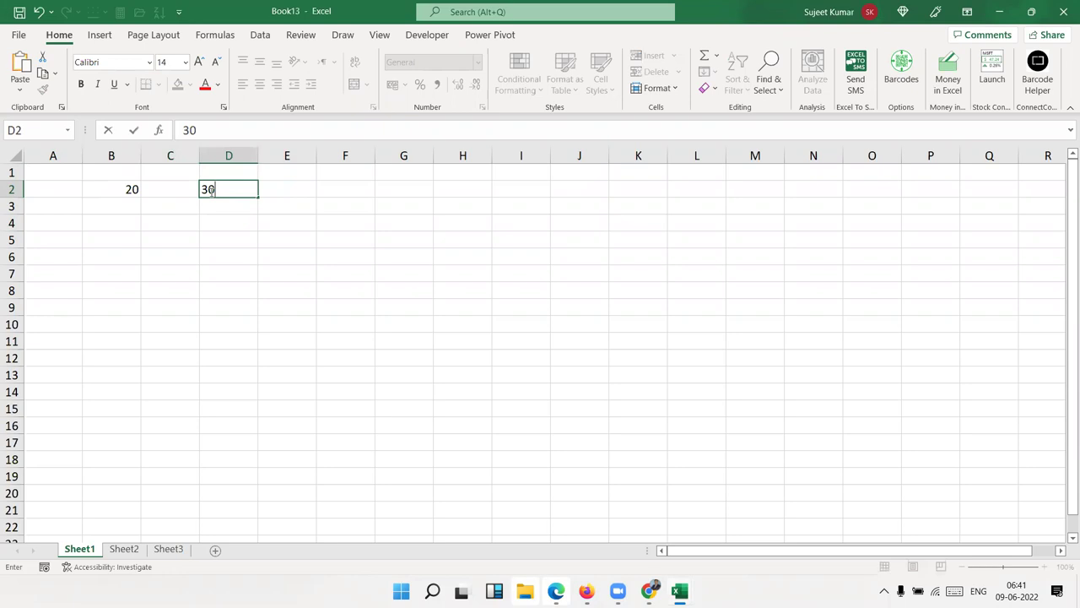
key(Right)
key(Right)
Enter =SUM(B2,D2) in E2 to show 50, then review its references
key(Left)
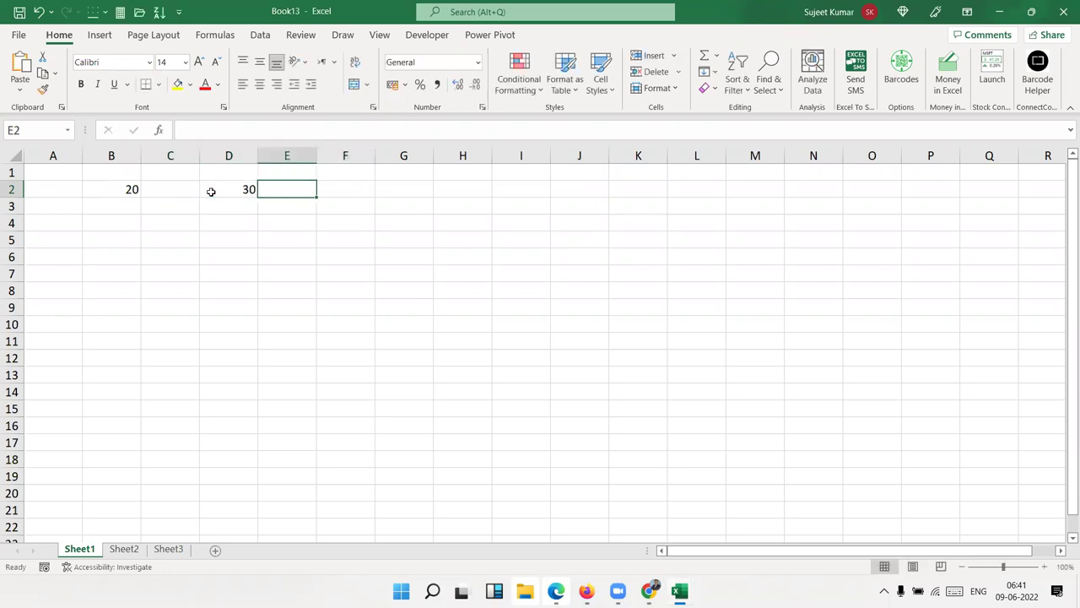
text(=s)
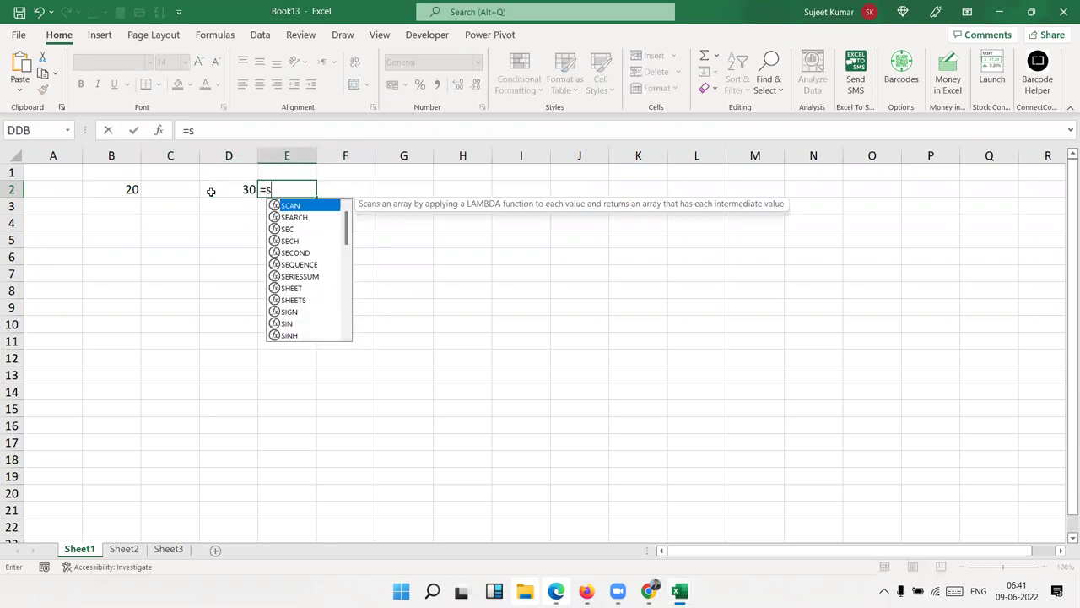
text(um)
key(Tab)
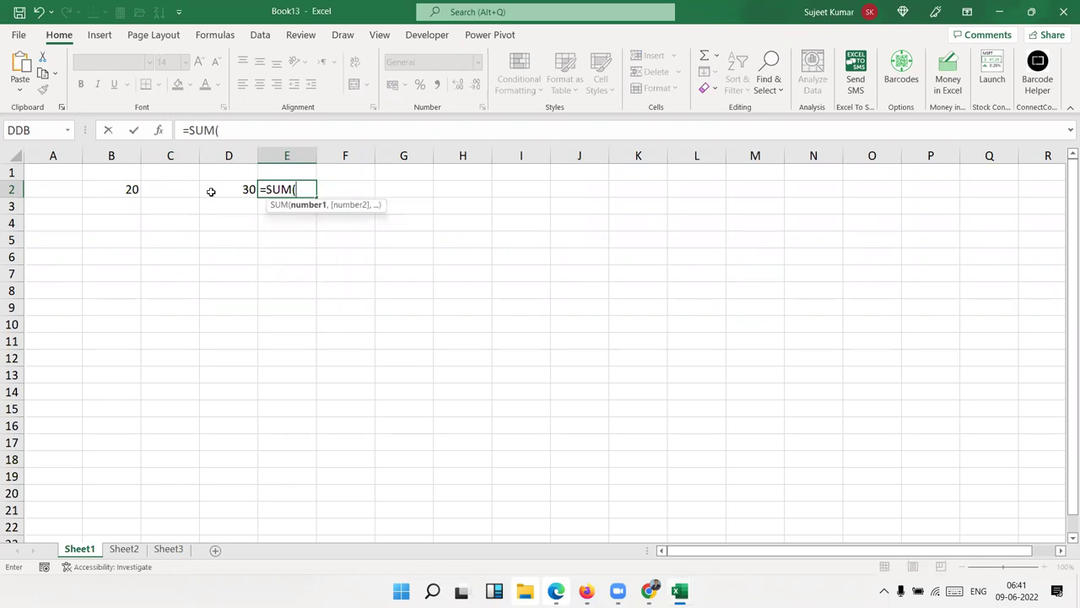
click(129, 189)
text(,)
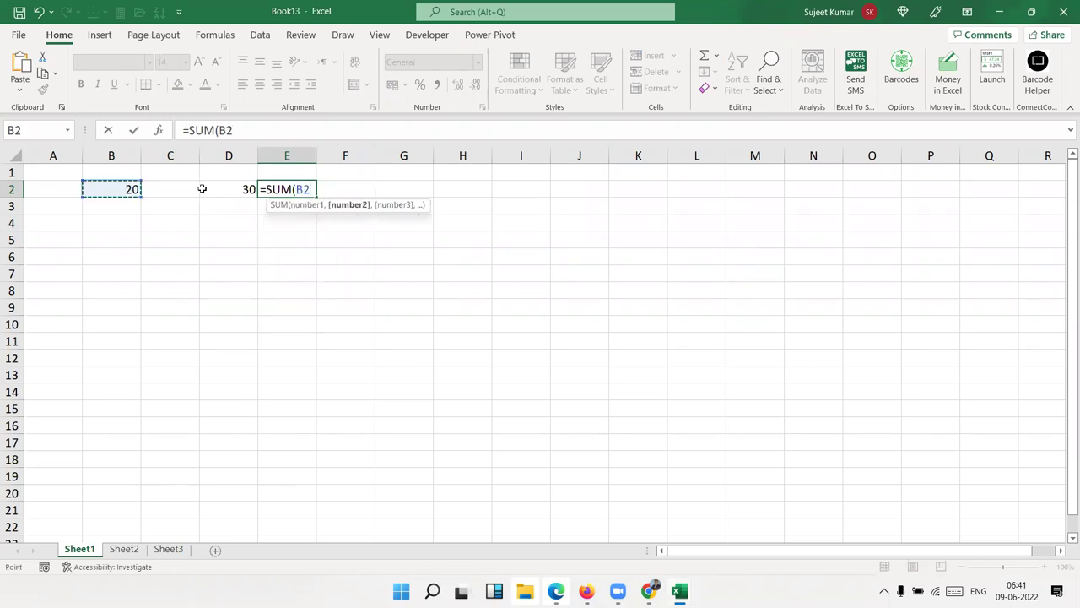
click(226, 189)
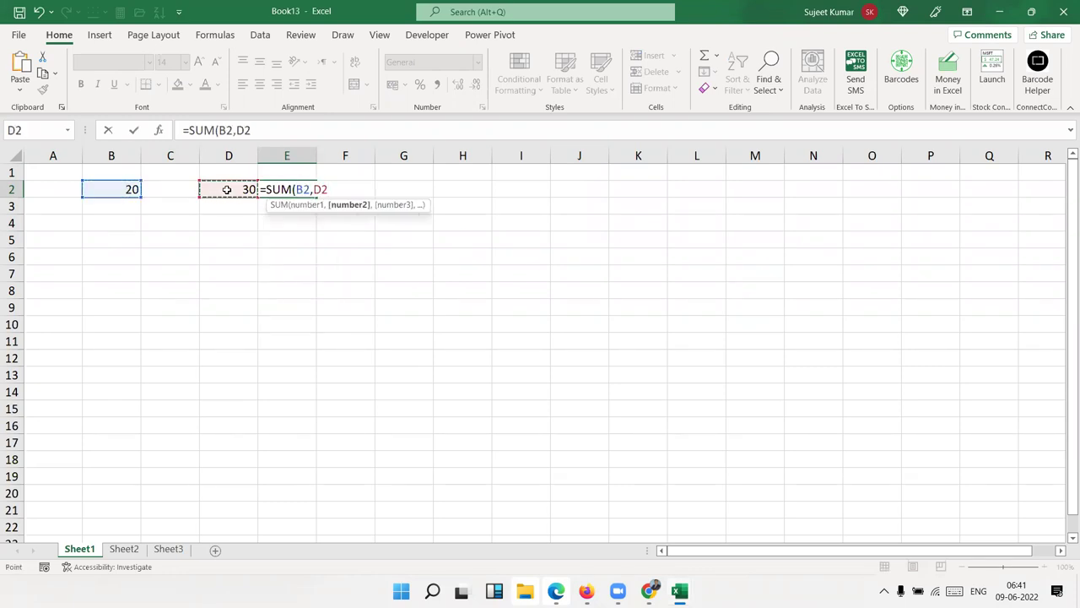
text())
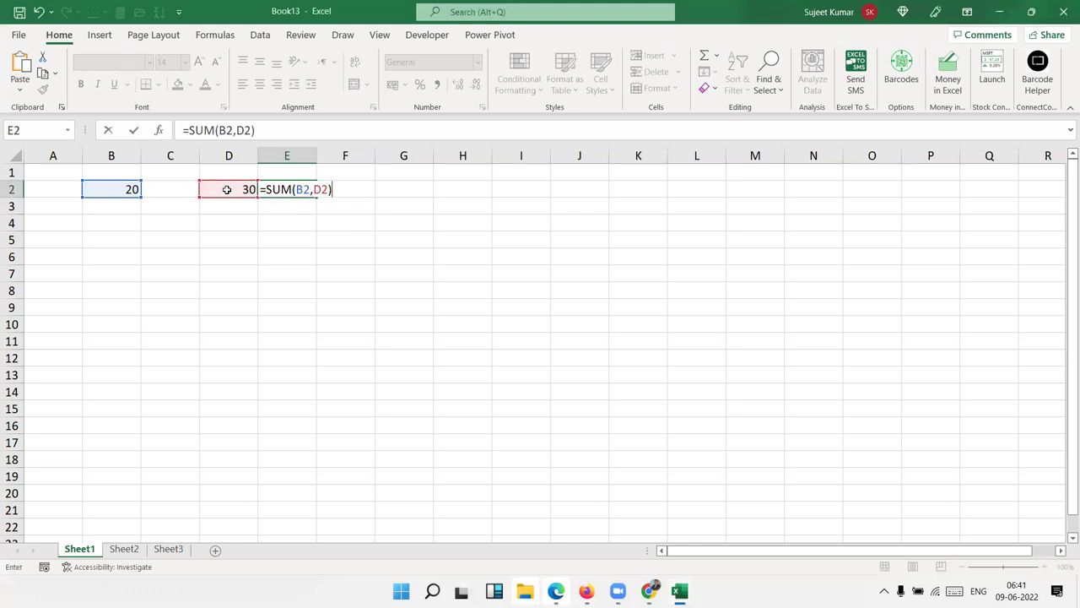
key(Return)
key(Up)
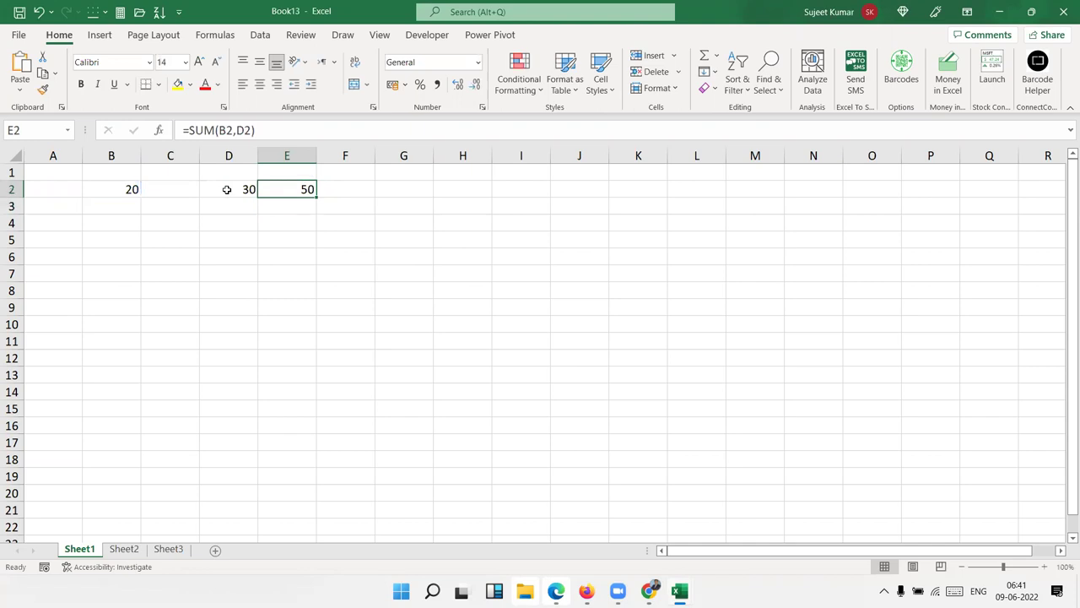
key(F2)
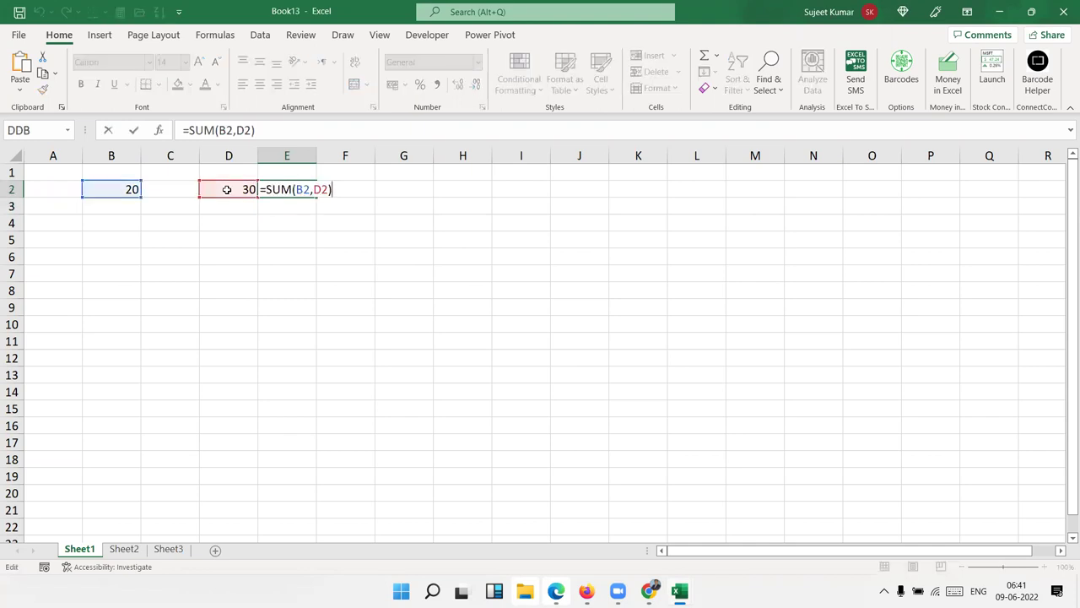
key(Escape)
key(Down)
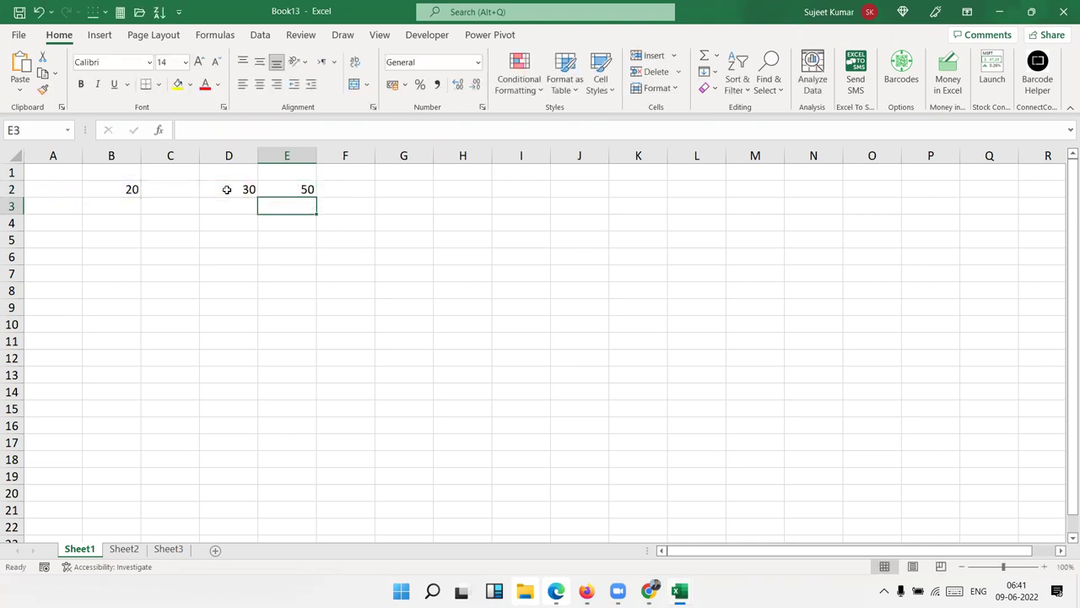
Enter =B2+D2 in E3, returning 50
text(=)
click(119, 189)
text(+)
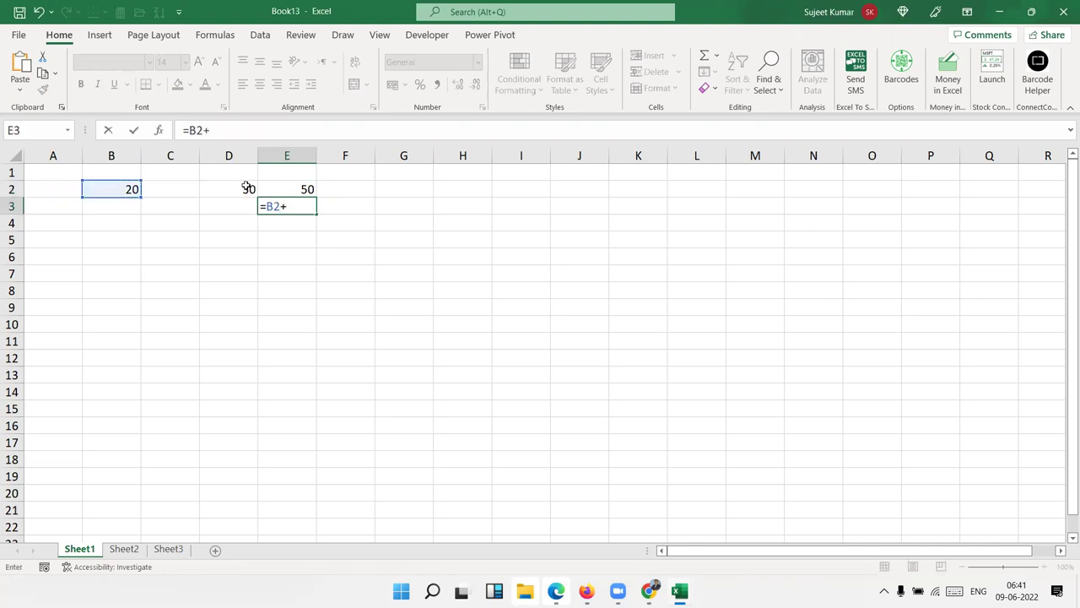
click(247, 188)
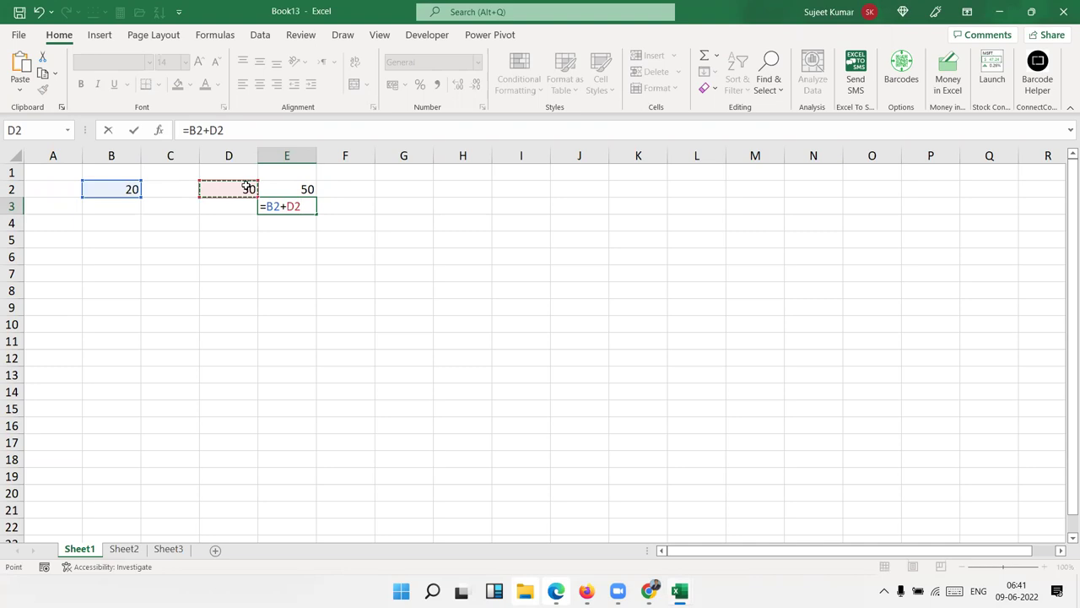
key(Return)
Compare the E2 and E3 formulas and browse the Formulas Text function list
key(Up)
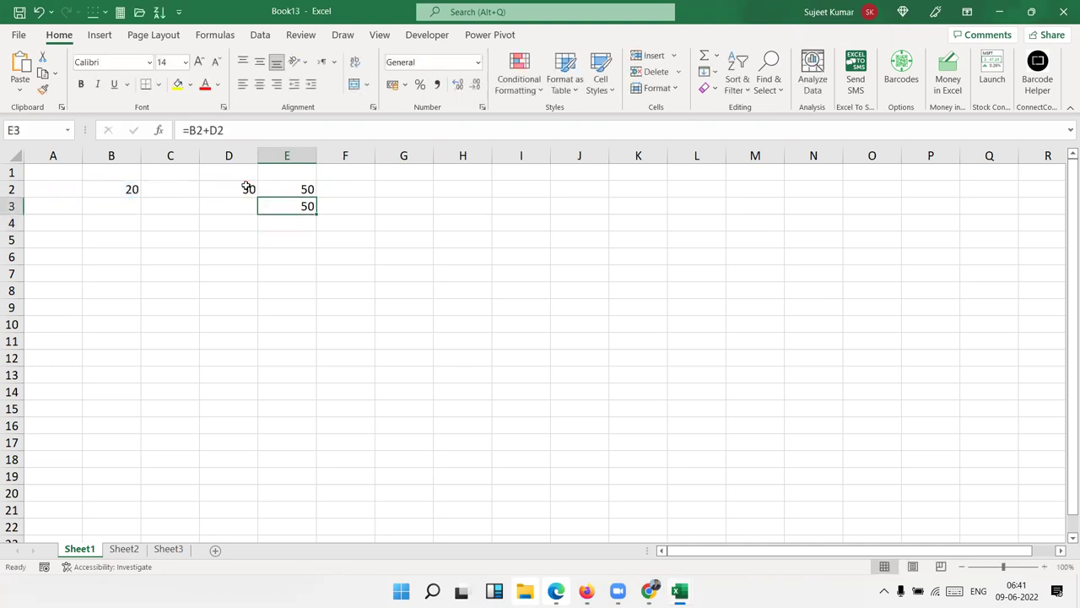
key(Up)
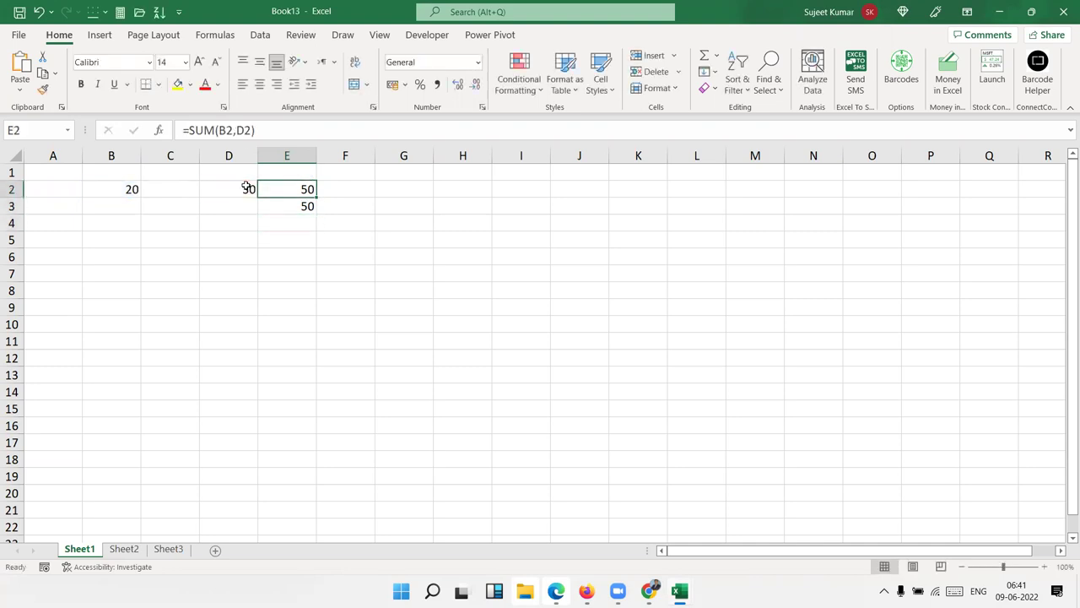
key(F2)
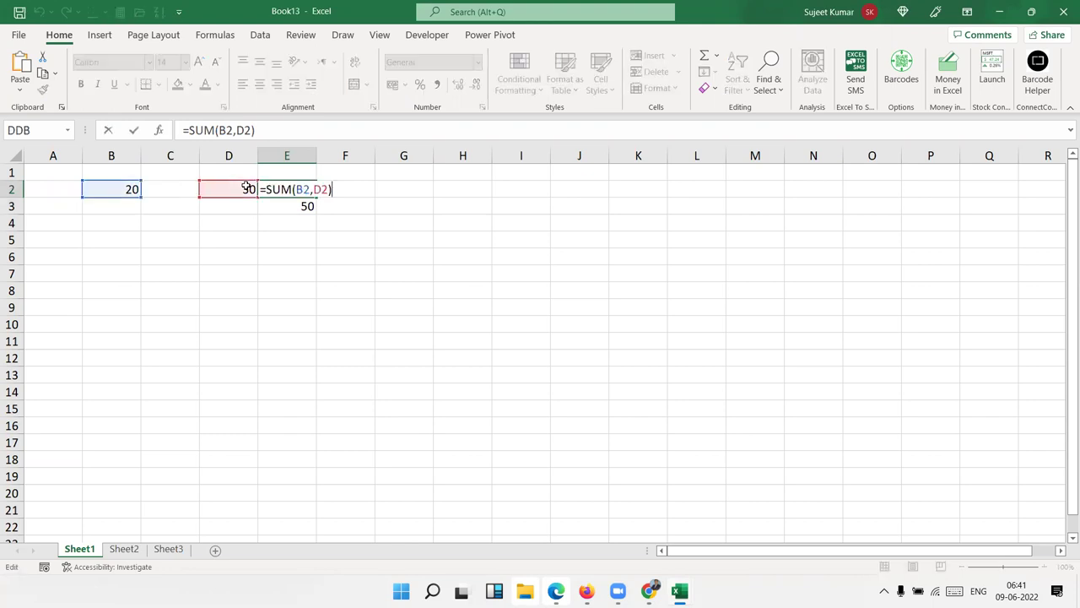
key(Escape)
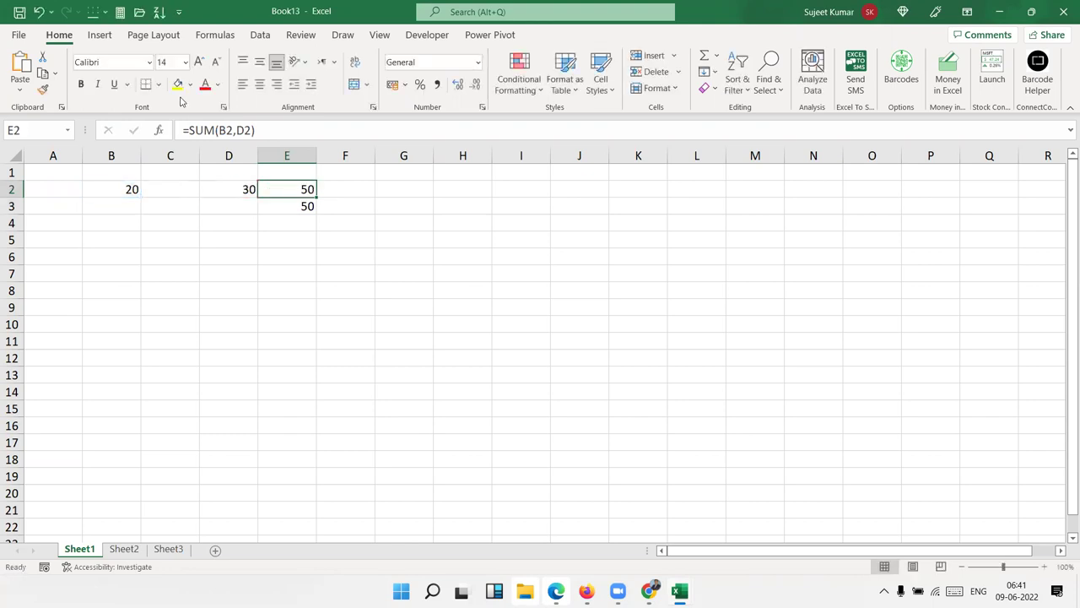
click(216, 35)
click(207, 72)
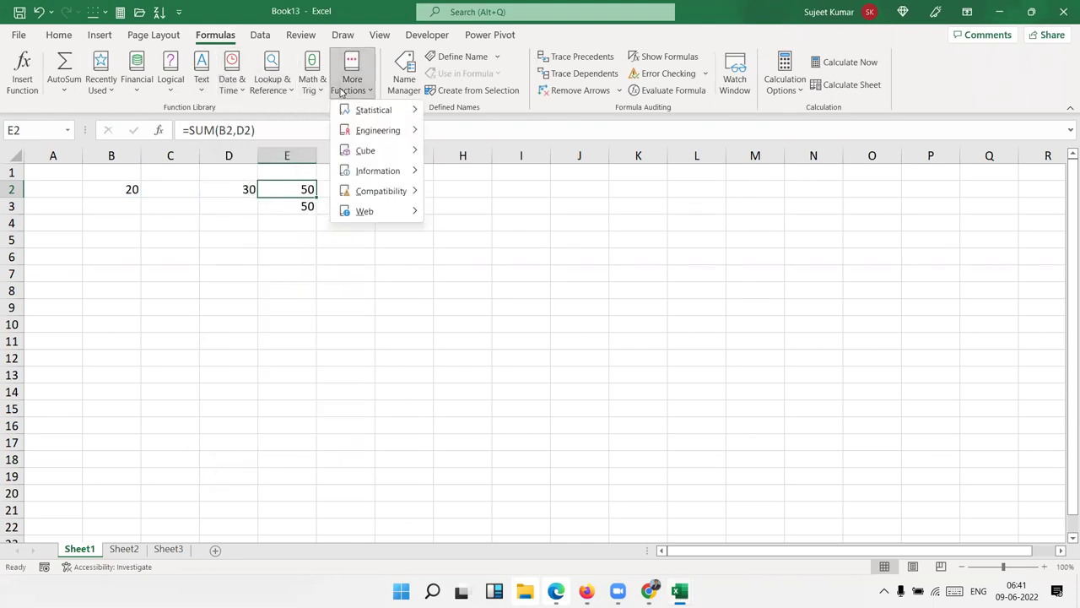
double_click(295, 206)
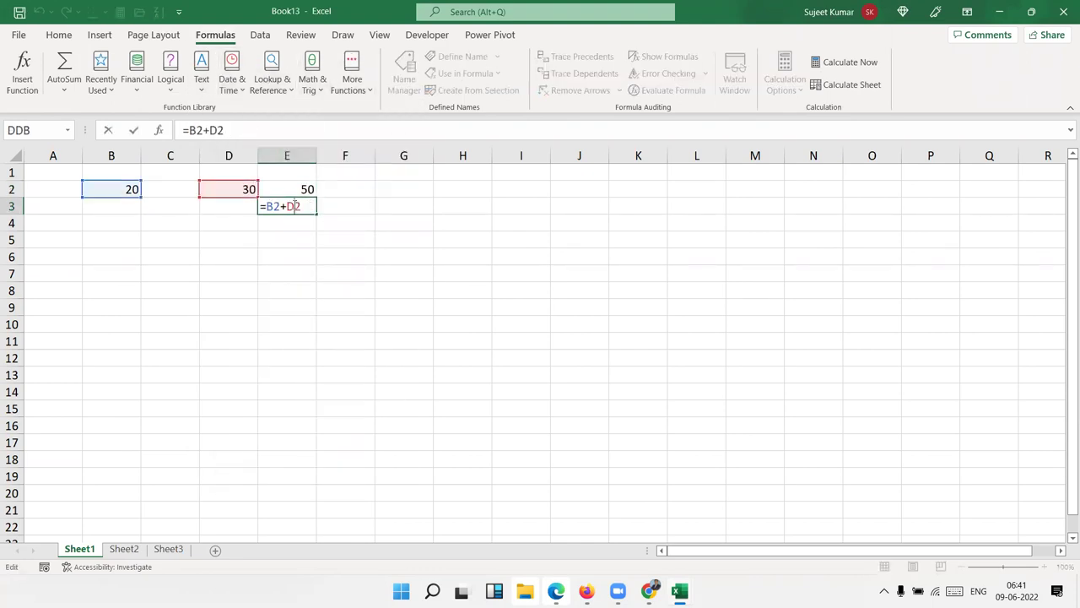
Type the operators +, -, *, / and ^ into H1 through H5
key(ctrl+Return)
click(459, 175)
text(+)
key(Return)
text(-)
key(Return)
text(*)
key(Return)
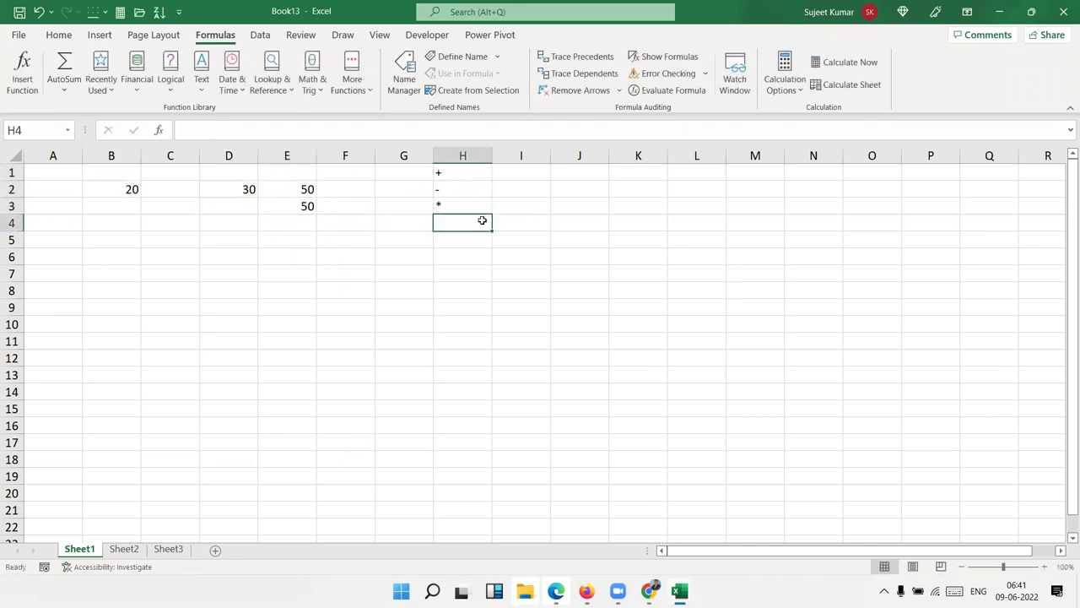
text(/)
key(Return)
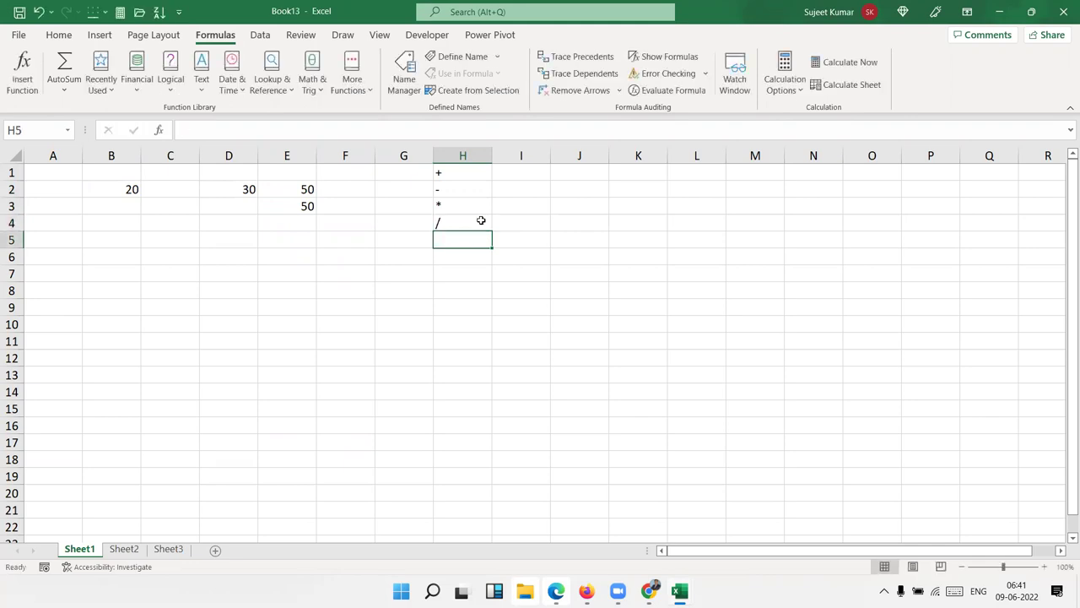
text(^)
key(Return)
Select the operator list H1:H5, then move to cell B6
key(Up)
key(ctrl+shift+Up)
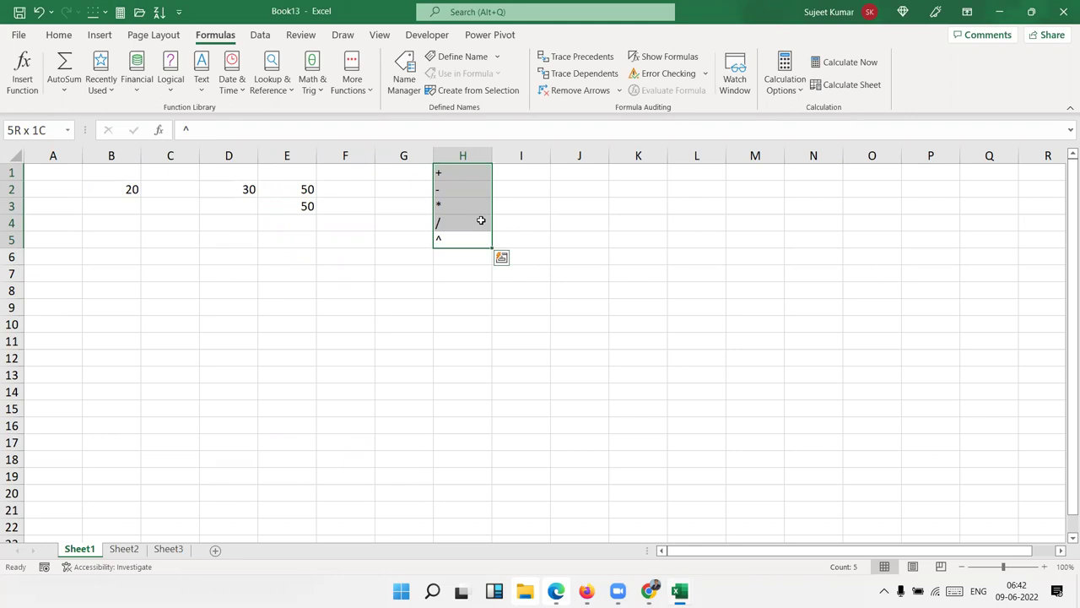
key(Down)
key(Left)
key(Left)
key(Left)
key(Left)
key(Left)
key(Left)
key(Up)
key(Up)
key(Up)
key(Up)
key(Down)
key(Down)
key(Down)
key(Down)
key(Down)
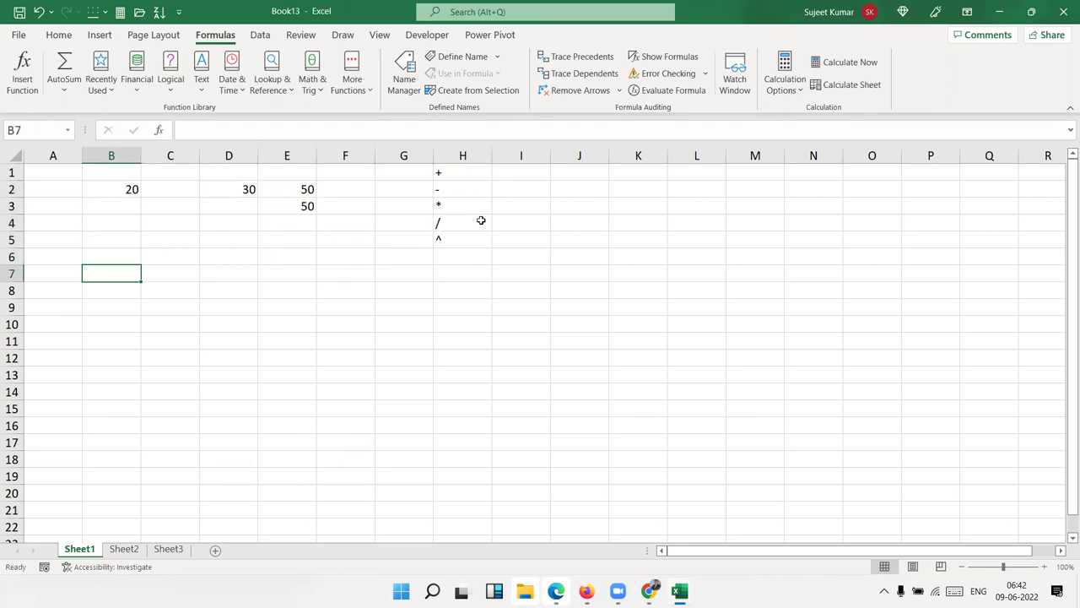
Enter headings Q1, Q2 and Gr in B7:D7, with 50 and 60 in B8:C8
text(Q1)
key(Tab)
text(Q2)
key(Return)
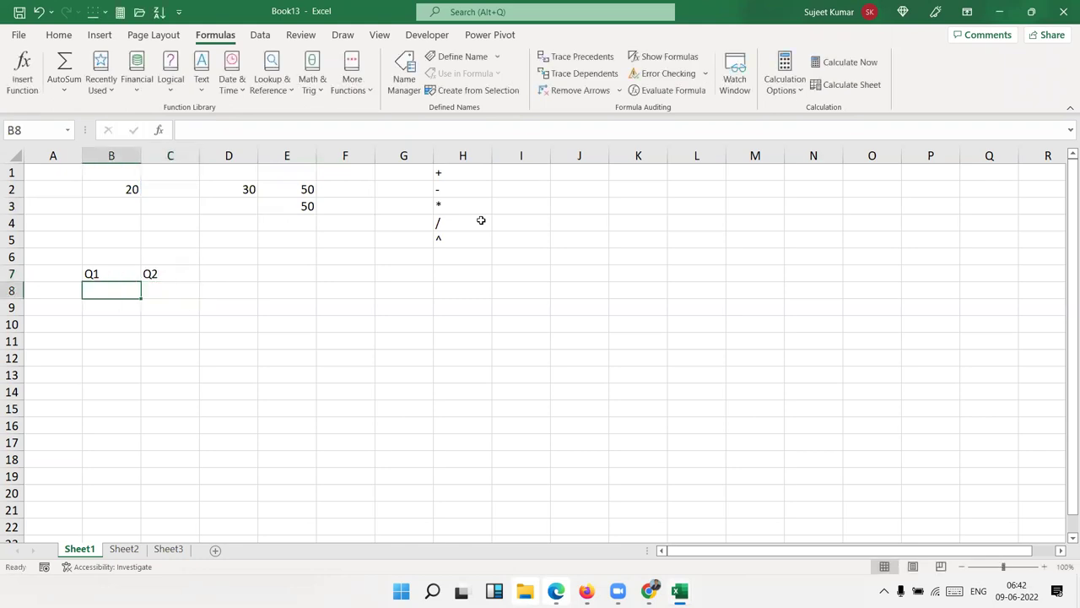
text(50)
key(Tab)
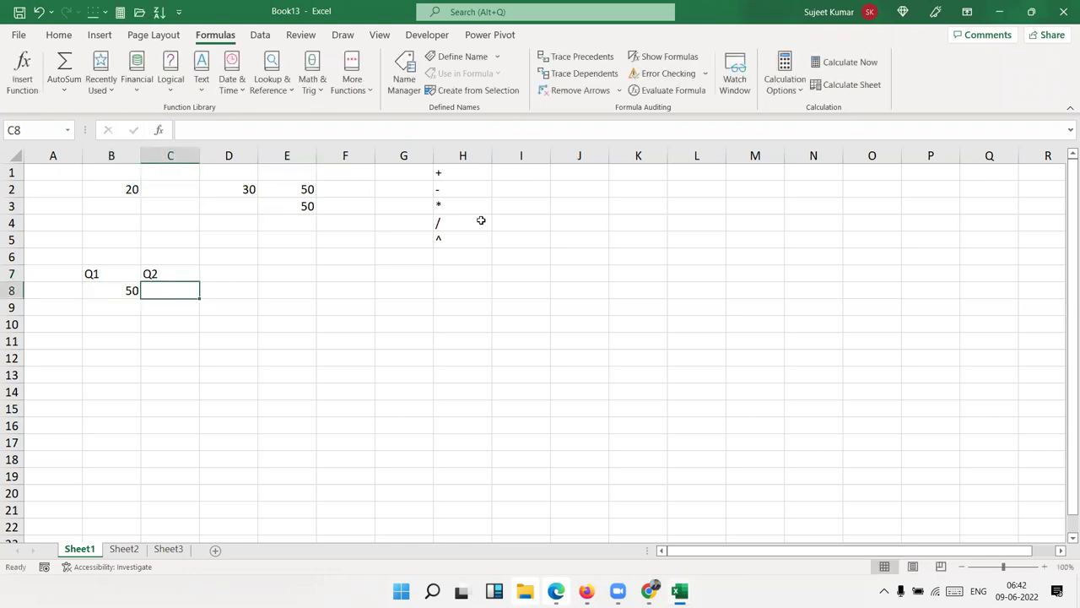
text(60)
key(Tab)
key(Up)
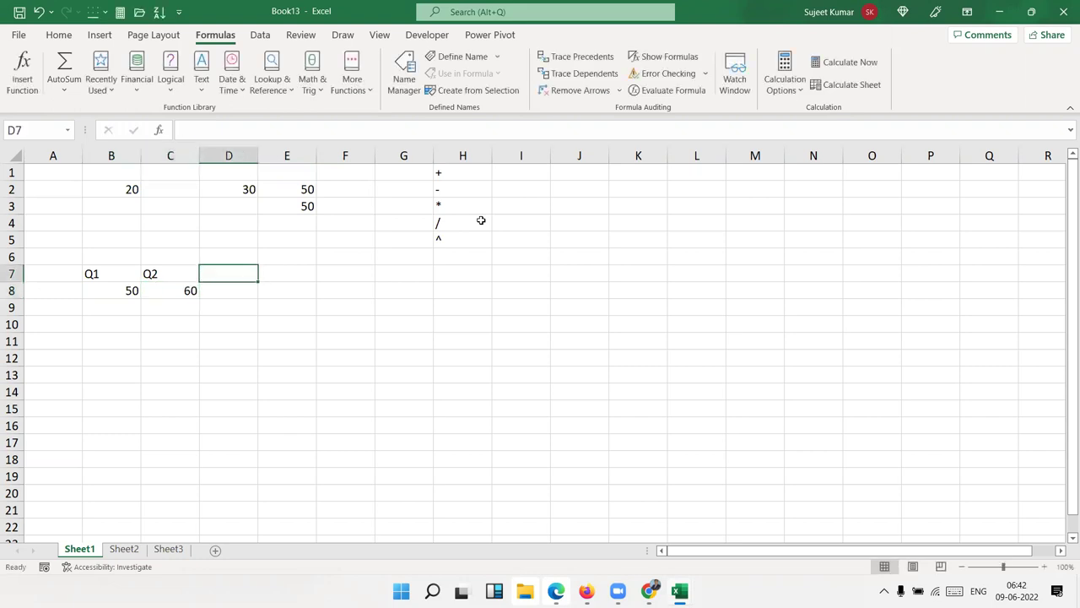
text(Gr)
key(Return)
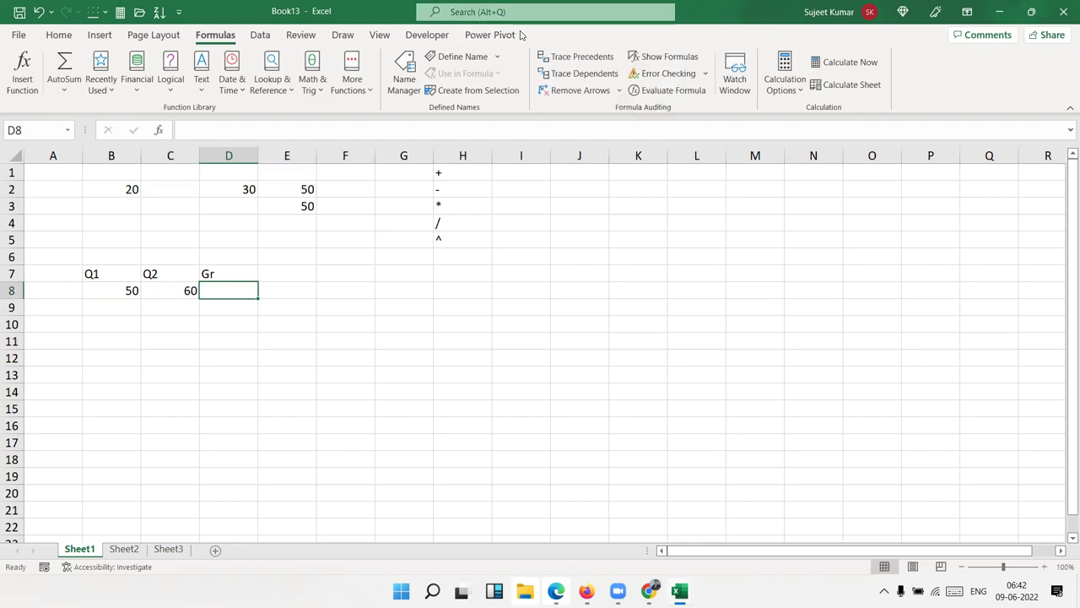
Turn on the ink pen and sketch the Q2 minus Q1 over Q1 growth formula
key(ctrl+2)
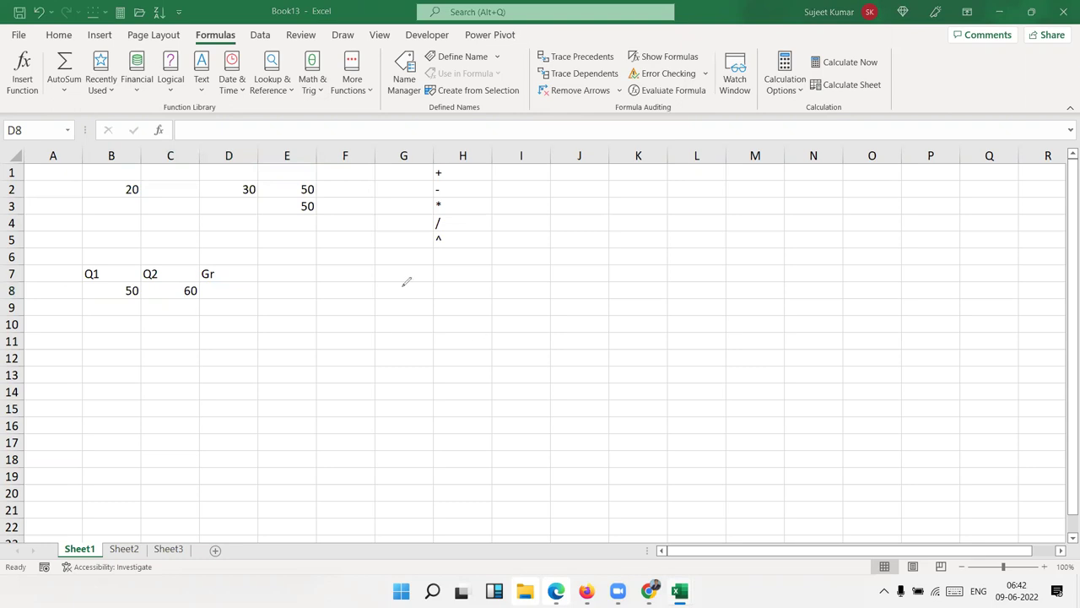
mouse_move(408, 340)
mouse_down()
mouse_move(380, 384)
mouse_move(457, 401)
mouse_up()
mouse_move(483, 360)
mouse_down()
mouse_move(488, 433)
mouse_move(555, 400)
mouse_up()
mouse_move(588, 355)
mouse_down()
mouse_move(609, 356)
mouse_move(674, 406)
mouse_up()
mouse_move(694, 352)
mouse_down()
mouse_move(685, 364)
mouse_move(796, 395)
mouse_up()
drag(428, 477, 836, 436)
mouse_move(675, 464)
mouse_down()
mouse_move(613, 480)
mouse_move(709, 480)
mouse_move(762, 515)
mouse_up()
drag(749, 464, 861, 488)
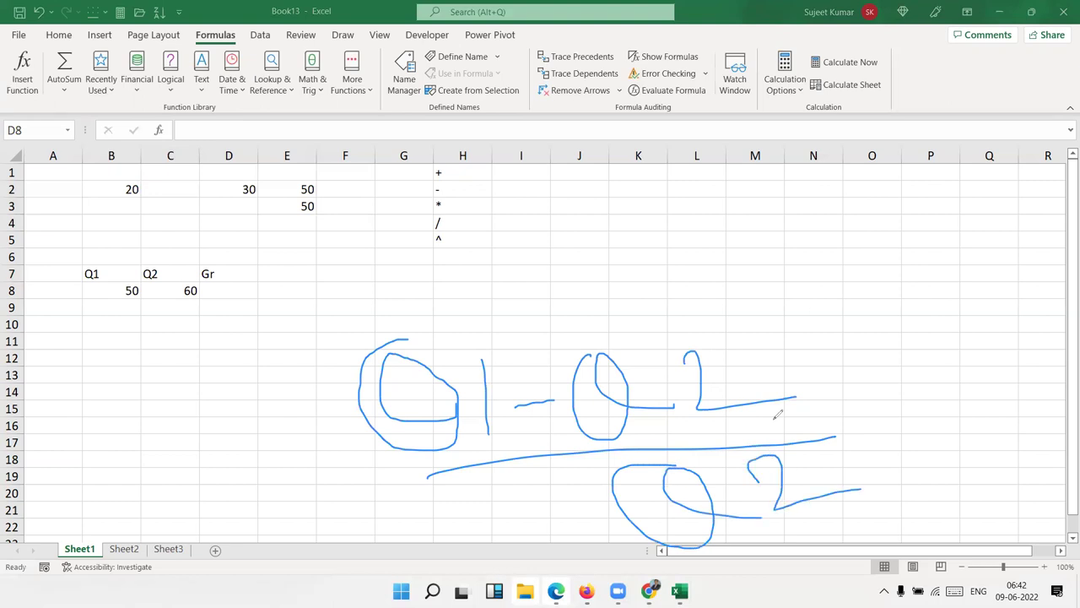
drag(779, 461, 797, 527)
mouse_move(762, 443)
mouse_down()
mouse_move(801, 498)
mouse_move(789, 514)
mouse_up()
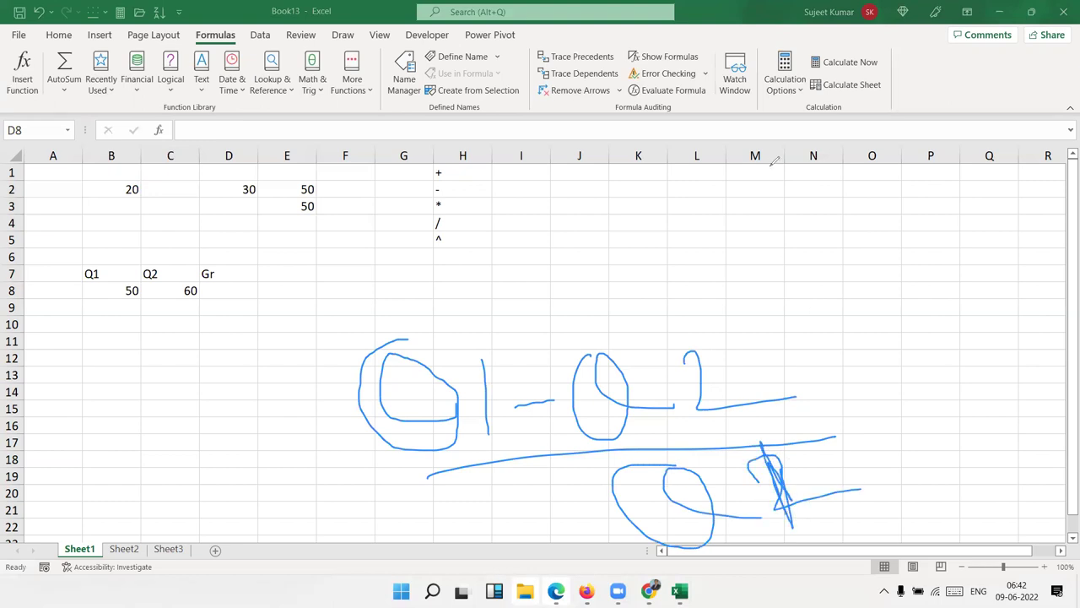
Enter the growth formula =(C8-B8)/B8 in D8
double_click(224, 290)
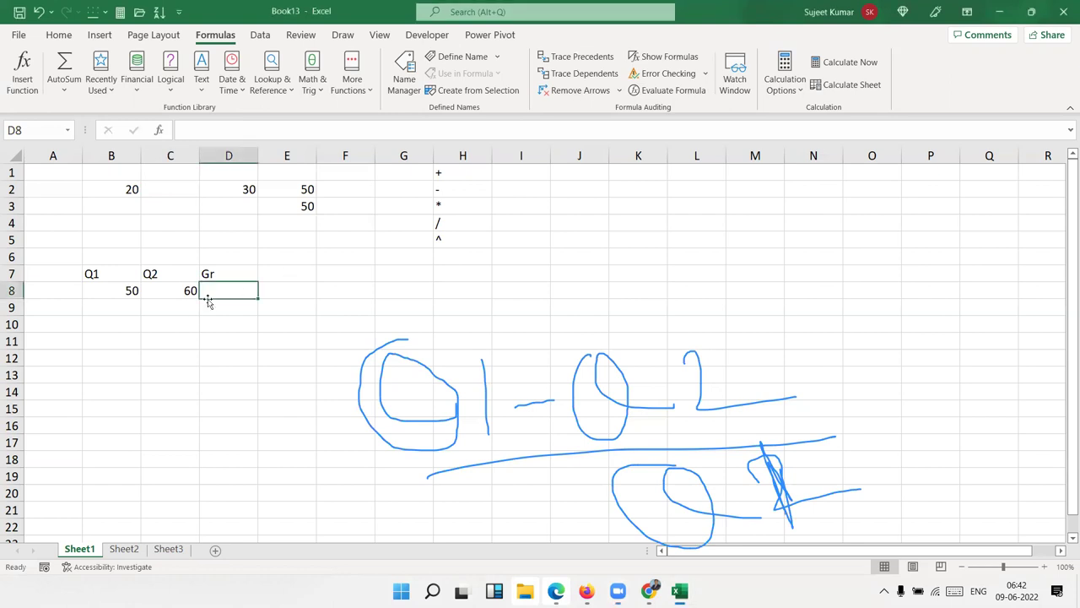
text(=()
key(Left)
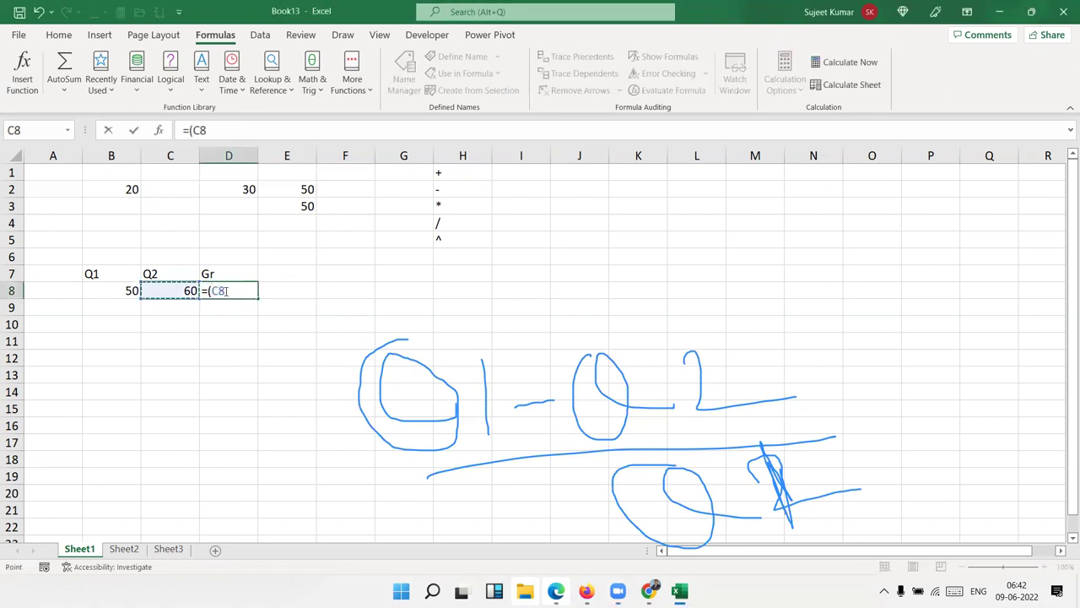
text(-)
key(Left)
key(Left)
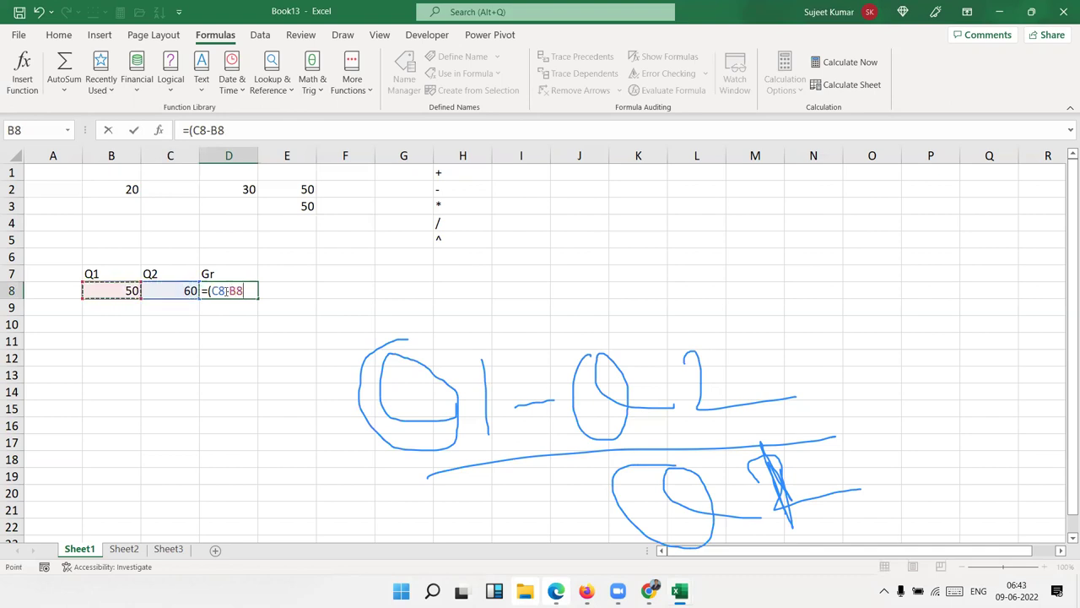
text()/)
key(Left)
key(Left)
key(Return)
Format D8 as a percentage showing 20% and clear the ink annotations
click(227, 290)
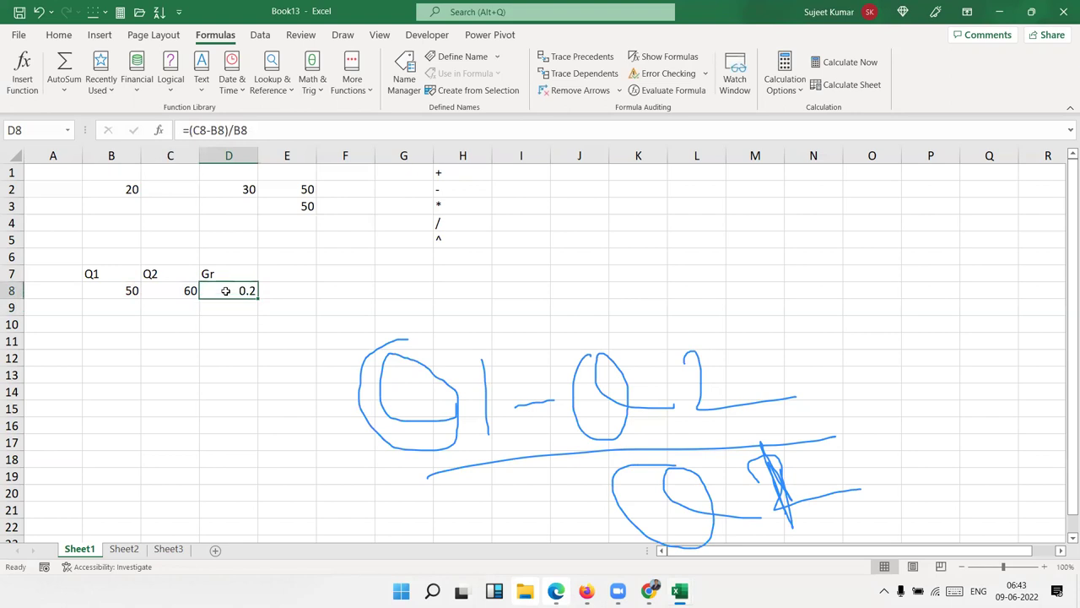
click(58, 34)
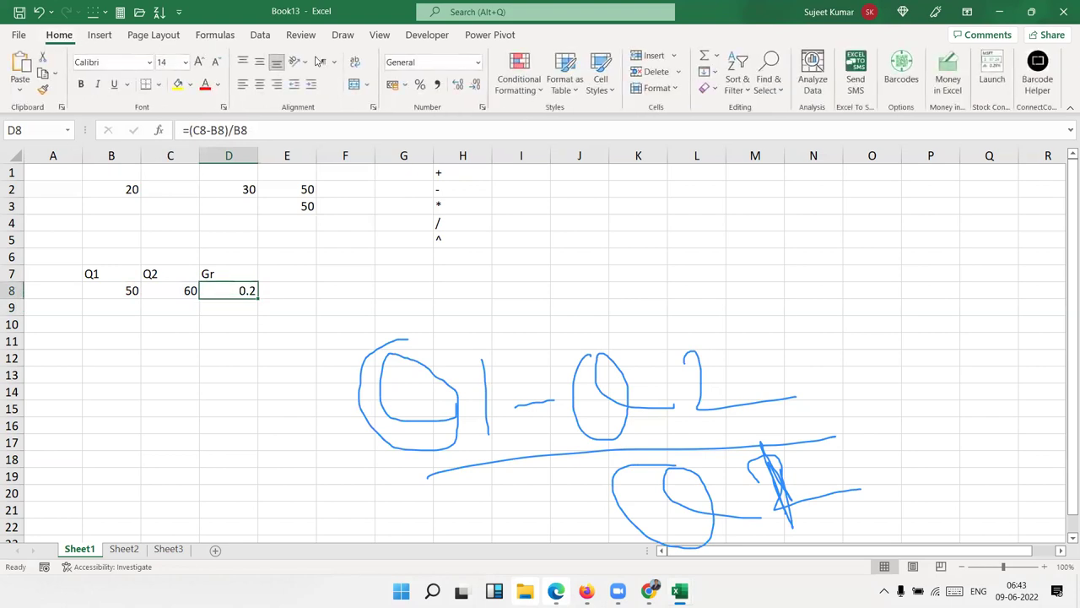
click(419, 85)
key(Escape)
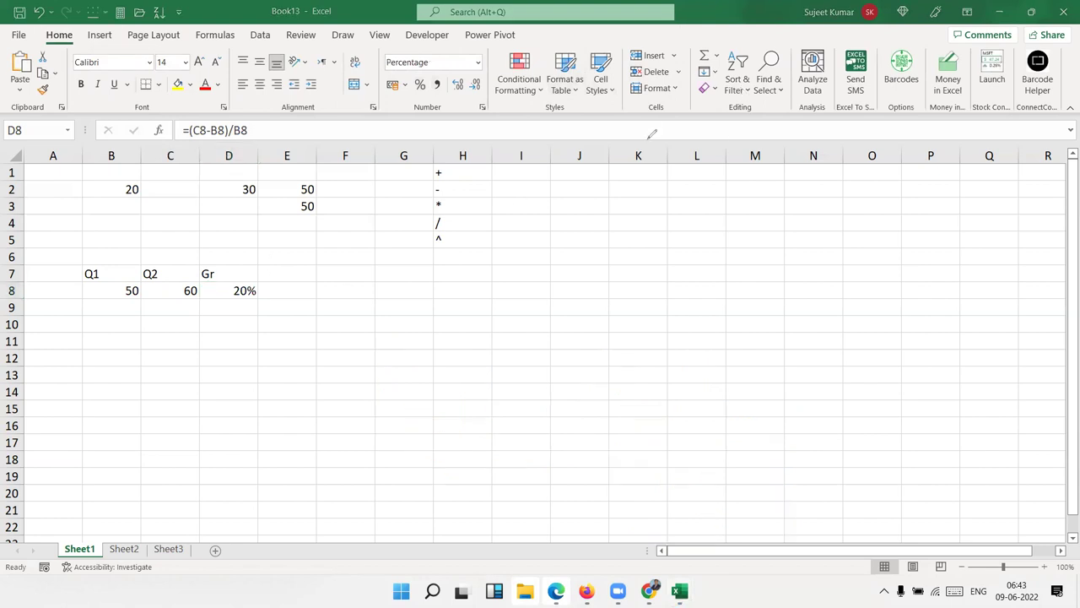
Add a P heading in F7
click(346, 271)
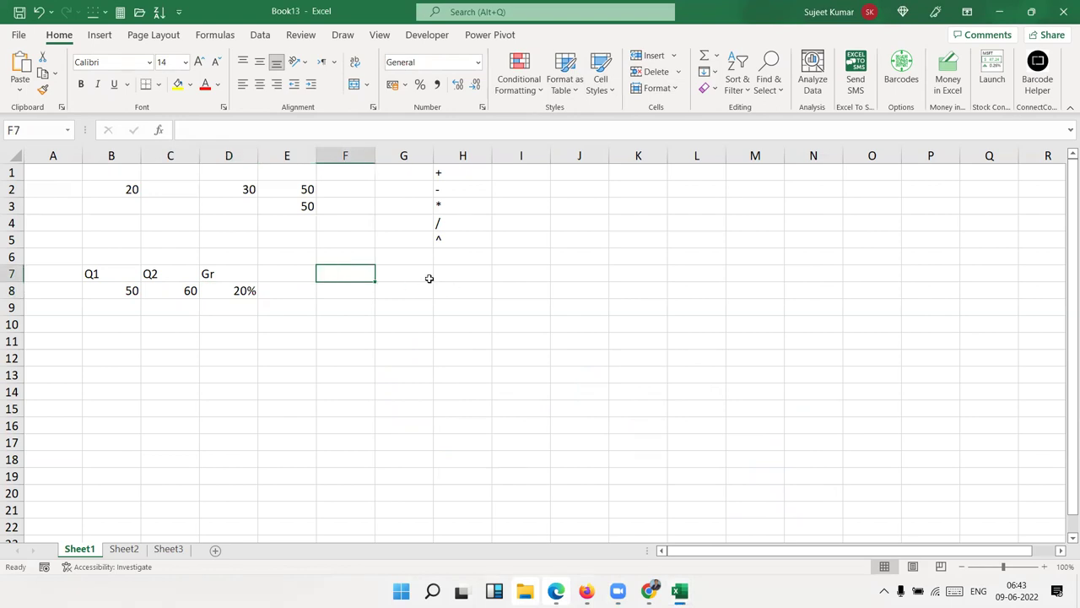
text(P)
click(429, 278)
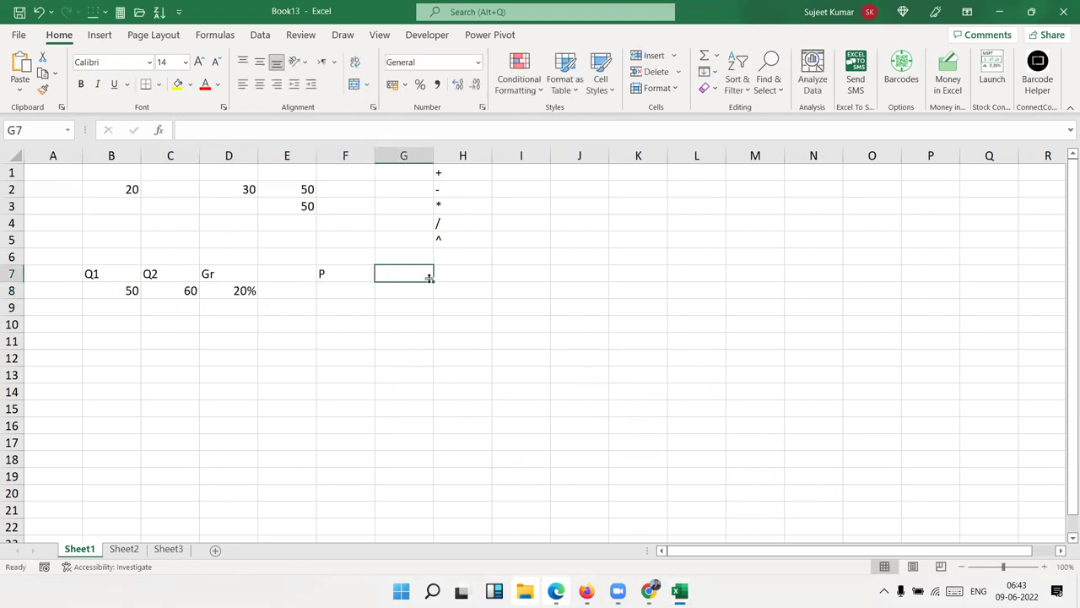
Add S and P% headings in G7:H7, then enter 50 in F8 and 55 in G8
text(S)
key(Tab)
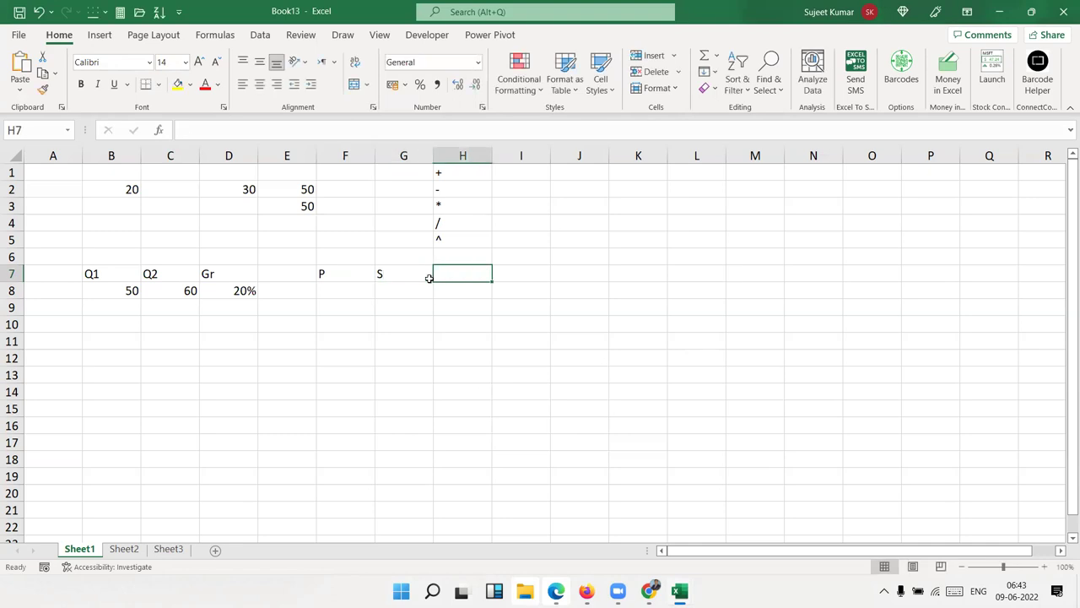
text(P%)
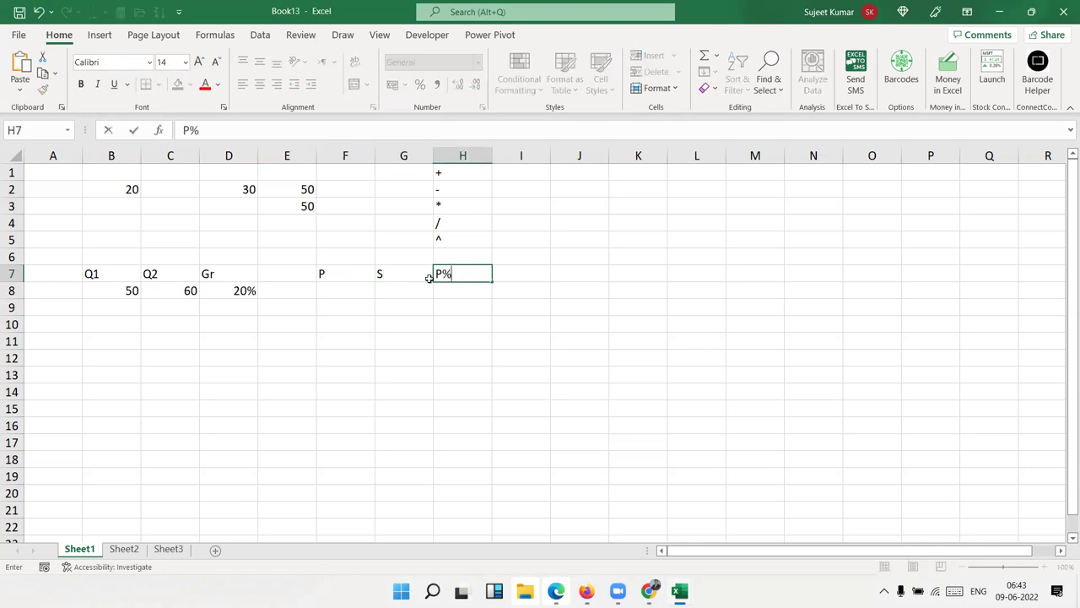
key(Return)
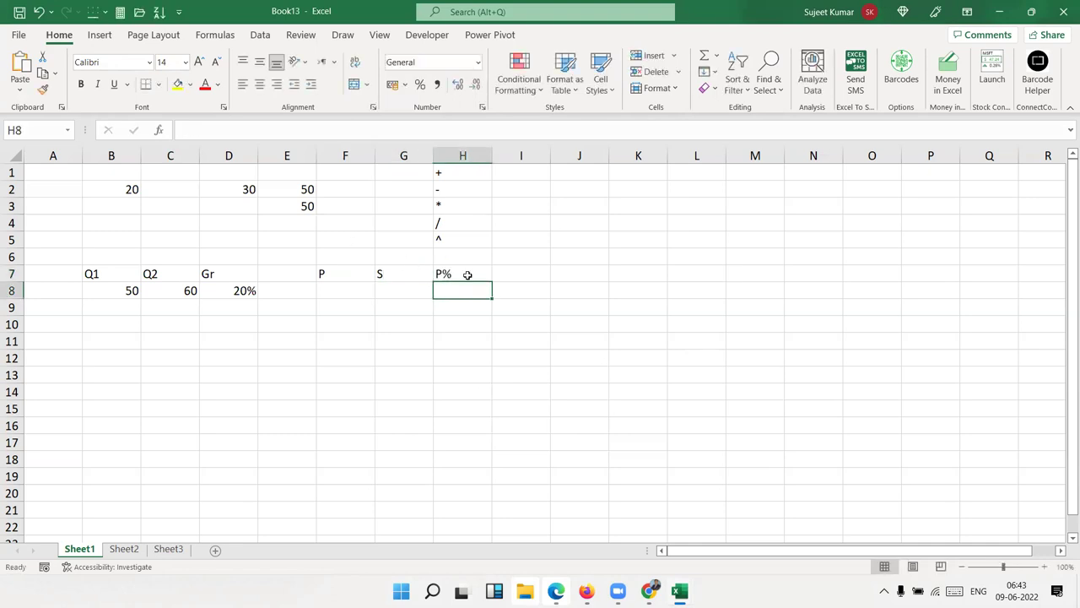
click(469, 277)
click(354, 290)
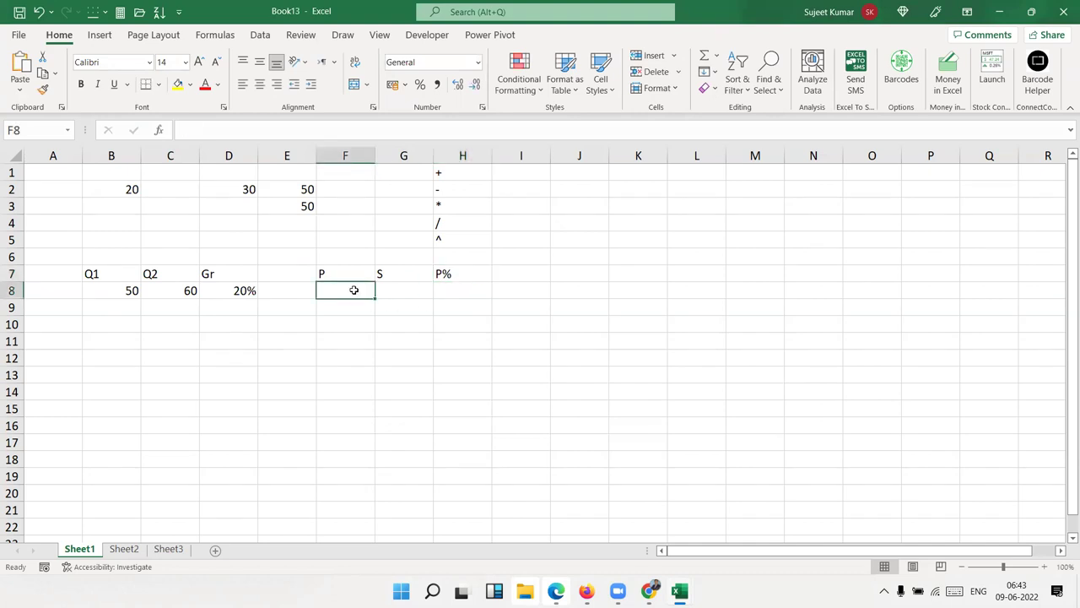
text(50)
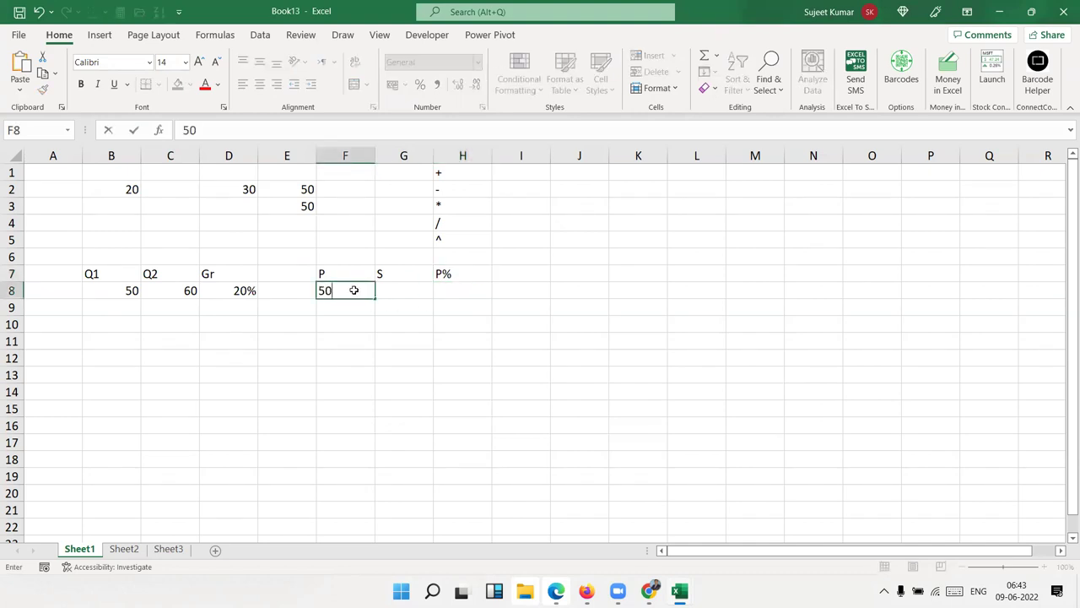
key(Tab)
text(55)
key(Tab)
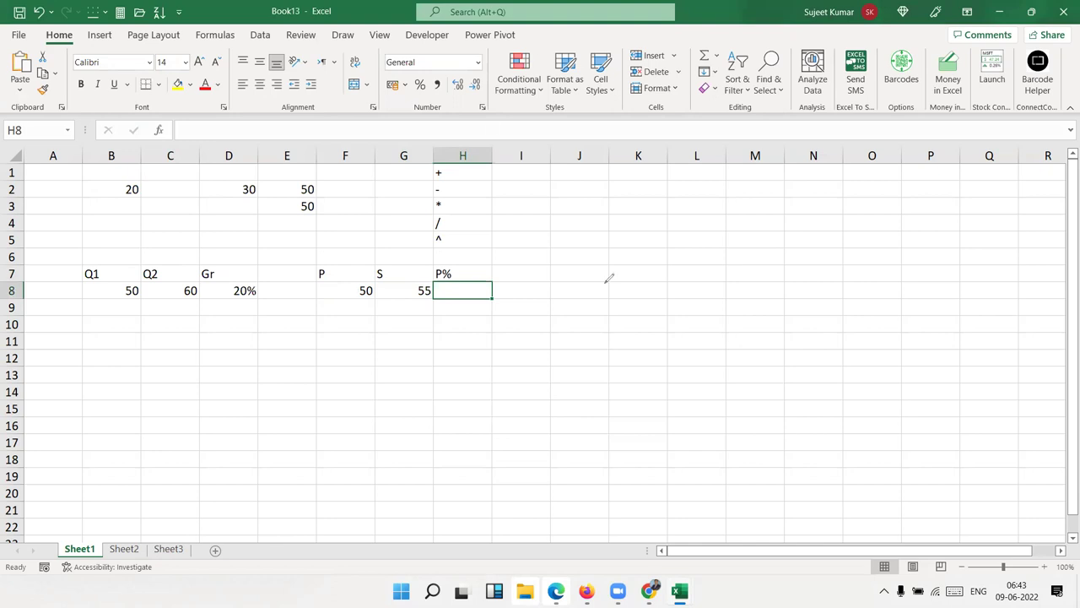
Sketch the profit formula S minus P over P in ink beside the table
drag(584, 253, 566, 296)
mouse_move(632, 272)
mouse_down()
mouse_move(667, 267)
mouse_move(718, 302)
mouse_move(714, 238)
mouse_up()
drag(558, 329, 787, 293)
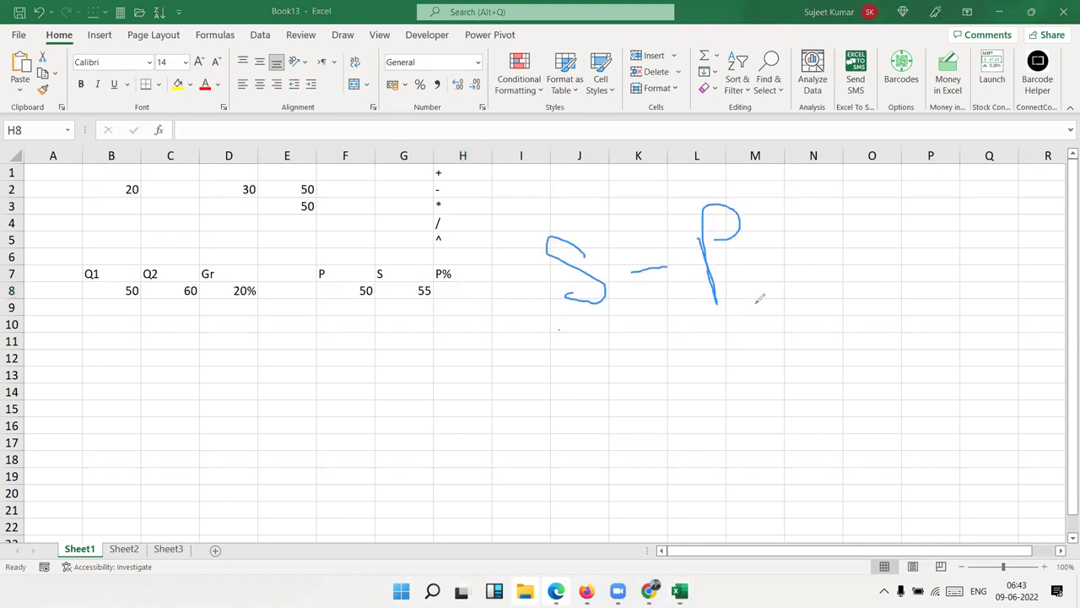
mouse_move(736, 345)
mouse_down()
mouse_move(753, 348)
mouse_move(729, 348)
mouse_up()
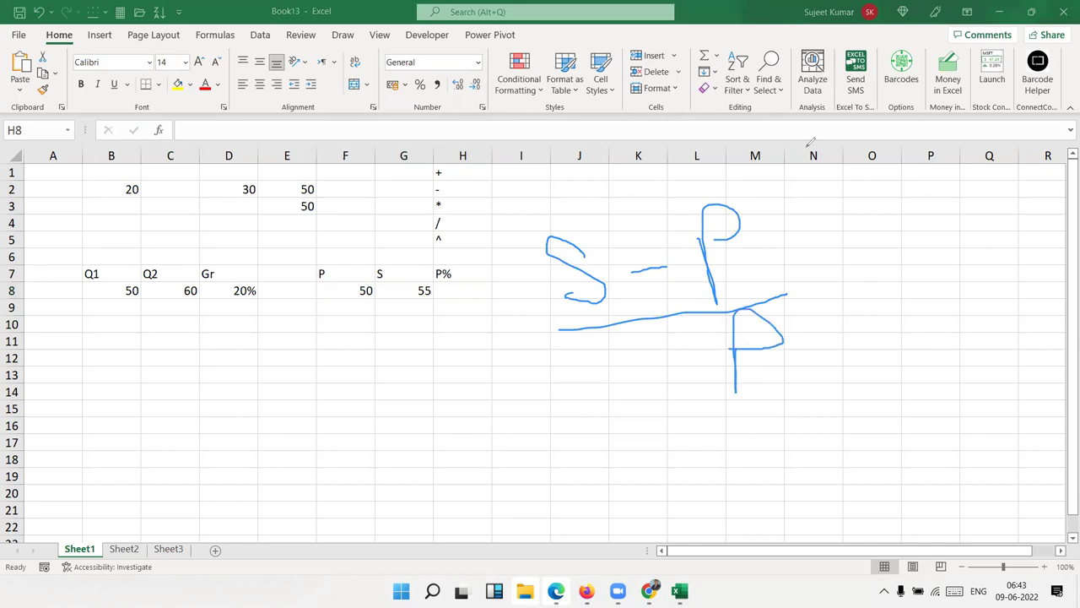
click(448, 290)
Enter =(G8-F8)/F8 in H8 and apply Percent Style so it shows 10%
text(=()
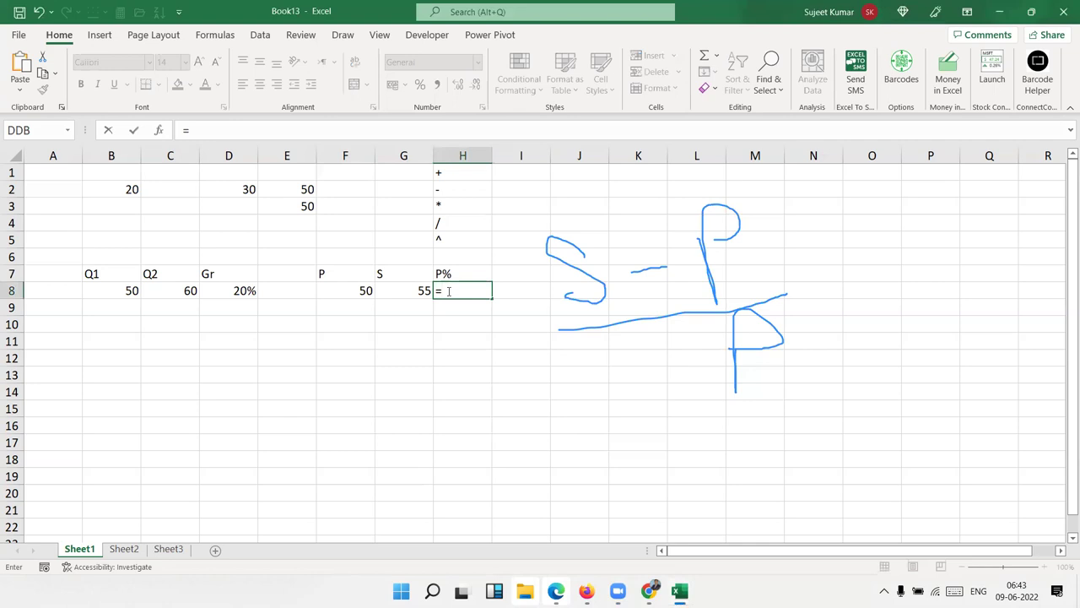
key(Left)
text(-)
key(Left)
key(Left)
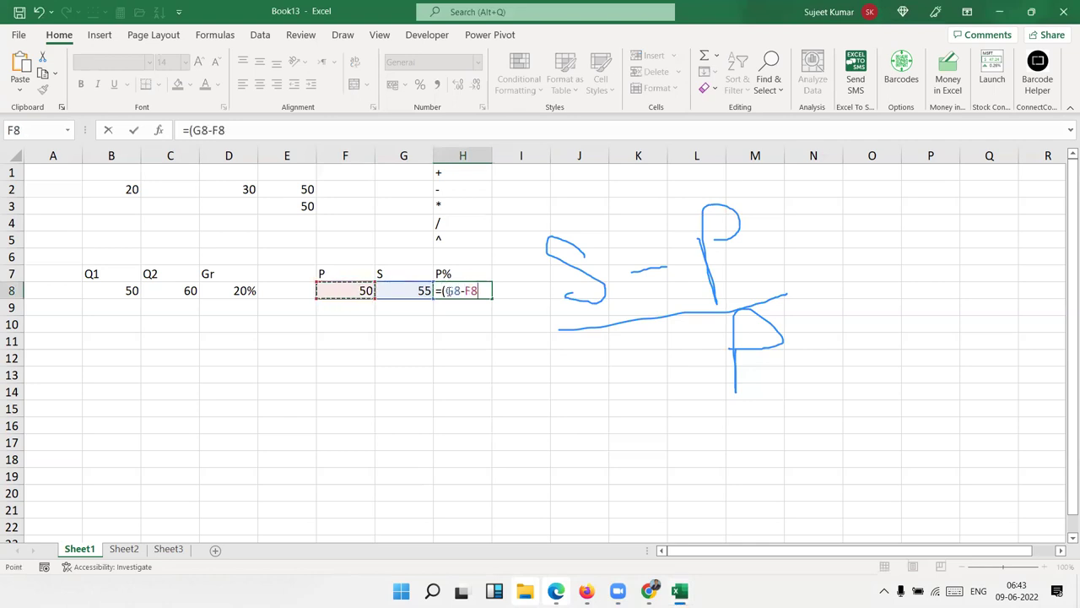
text()/)
click(348, 291)
key(Return)
key(Up)
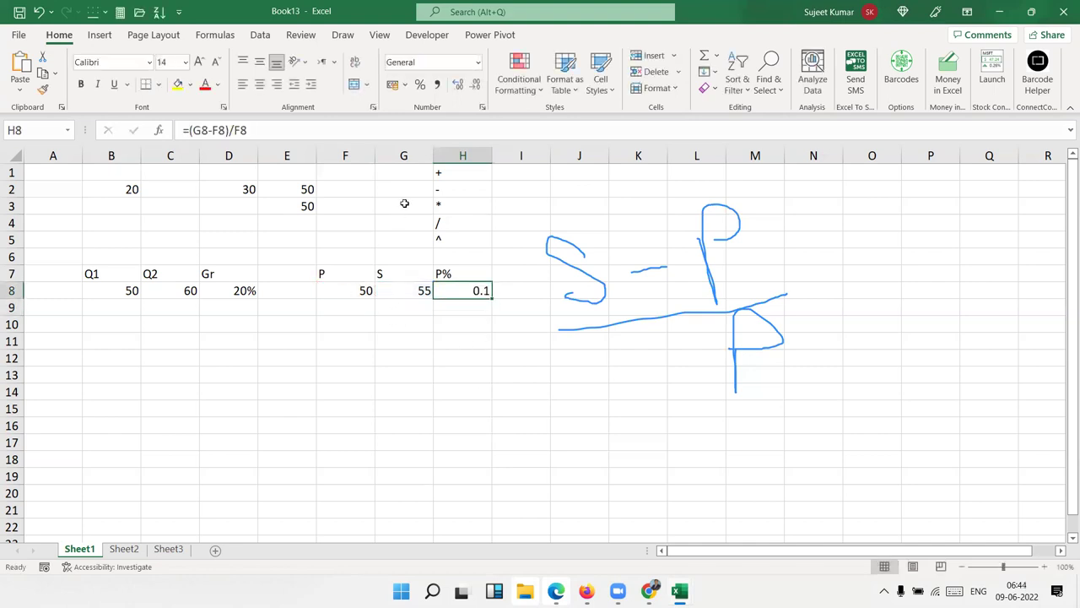
click(422, 87)
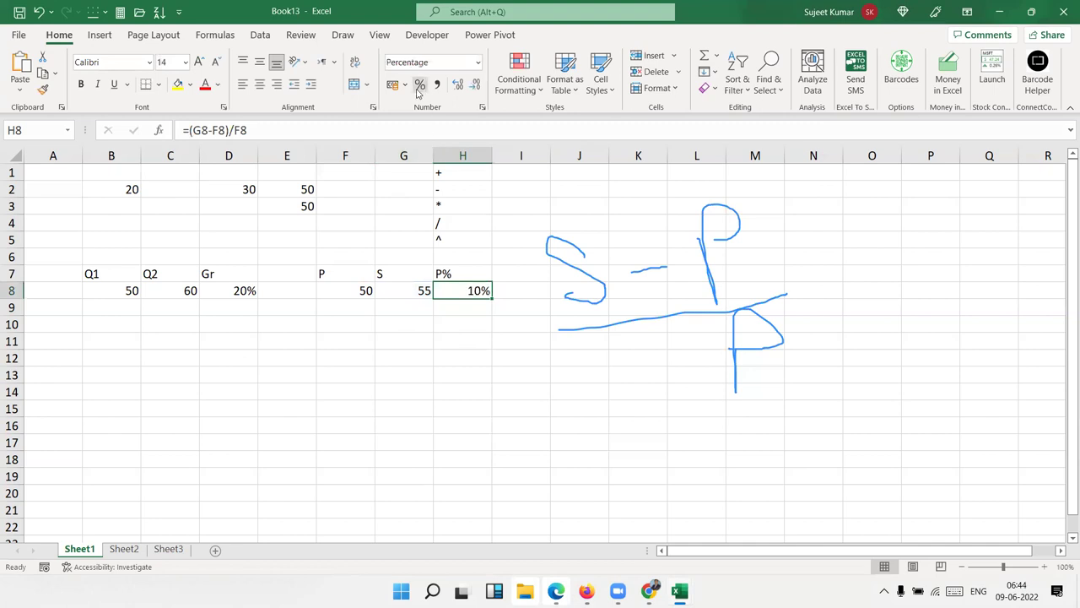
click(346, 291)
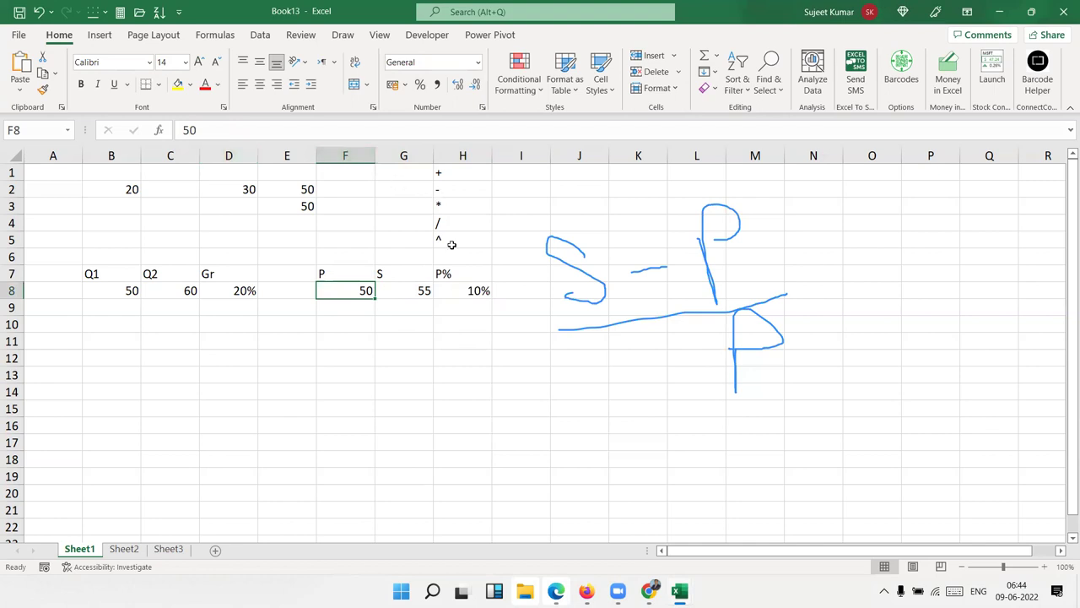
click(465, 291)
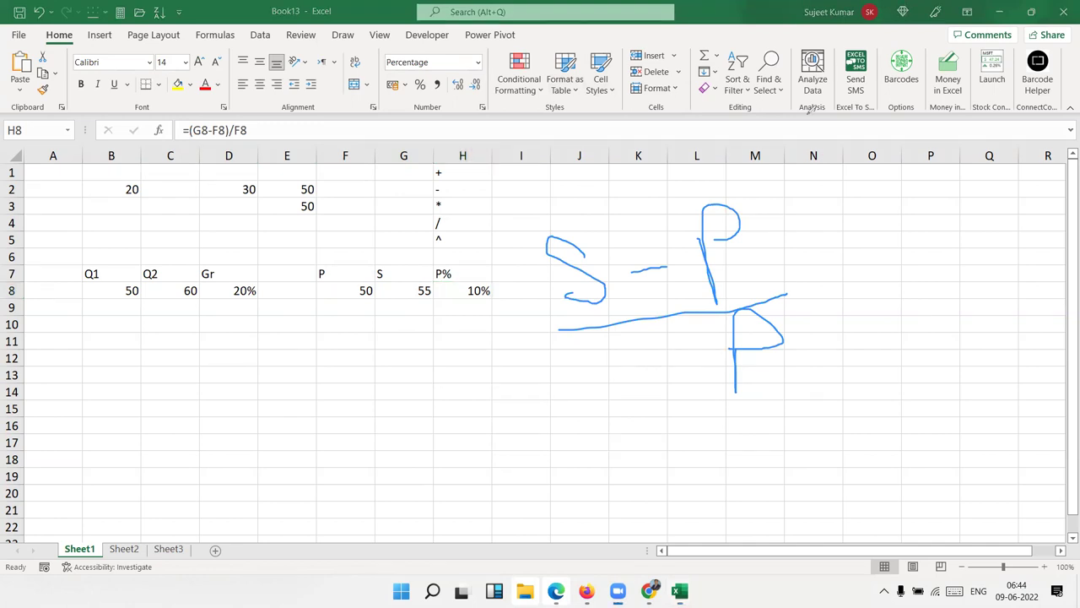
Clear the ink and enter P 50000 in row 10 and R 10% in row 11
click(81, 331)
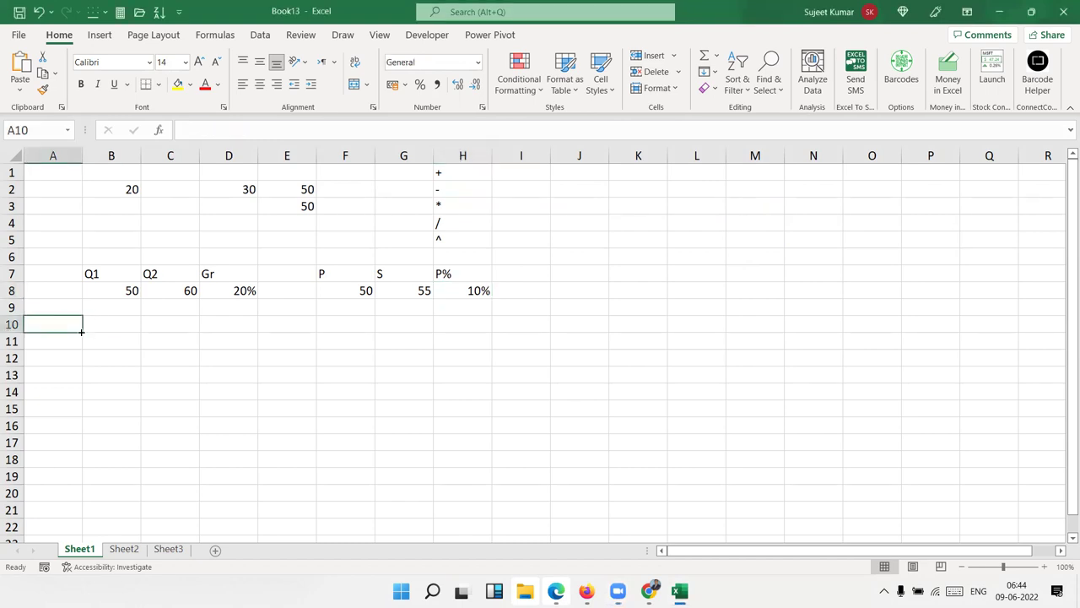
text(P)
key(Tab)
text(50000)
key(Return)
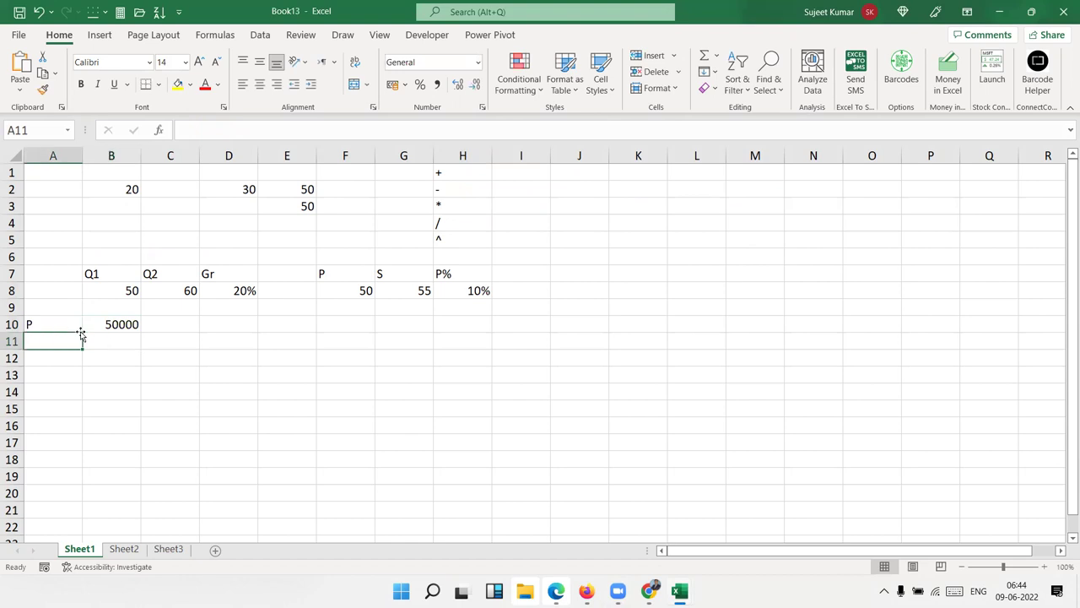
text(R)
key(Tab)
text(1)
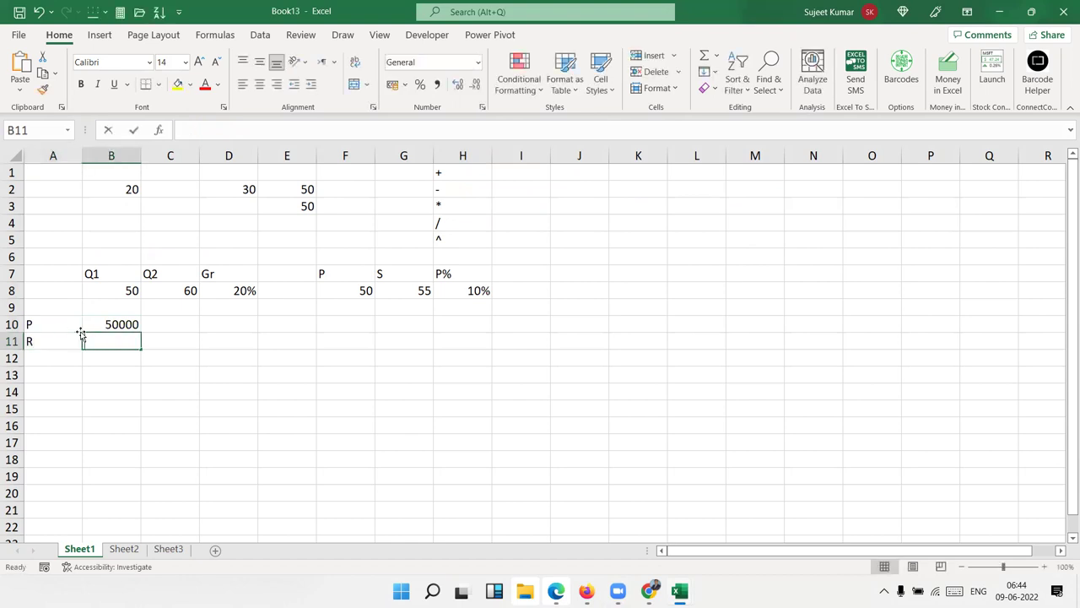
text(0)
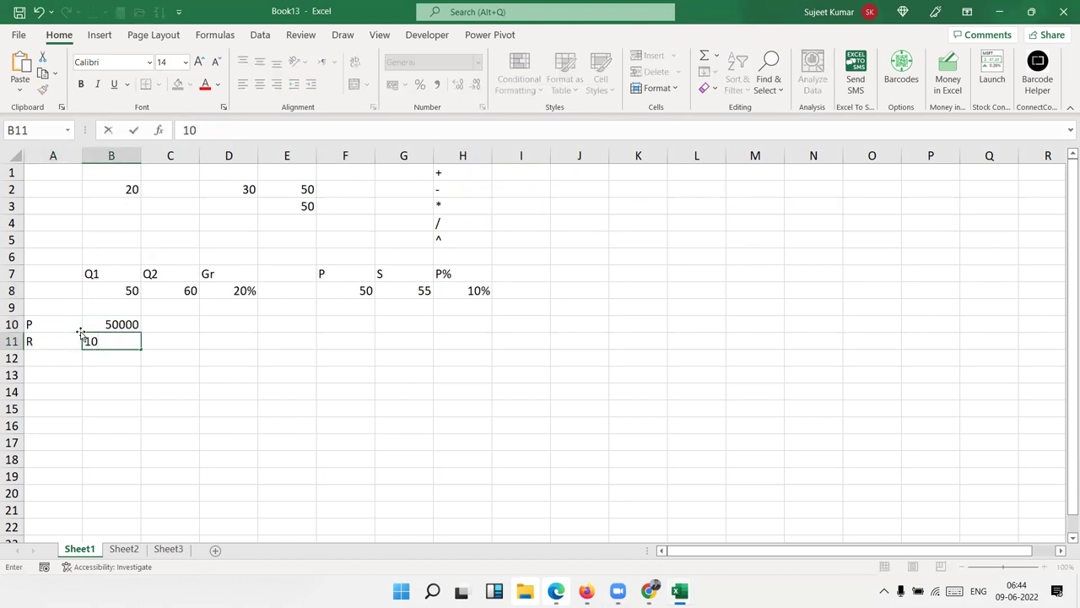
text(%)
key(Return)
Enter T 3 in row 12 and an Amt label in C14
text(T)
key(Tab)
text(3)
key(Return)
key(Tab)
key(Right)
key(Down)
text(Amt)
key(Tab)
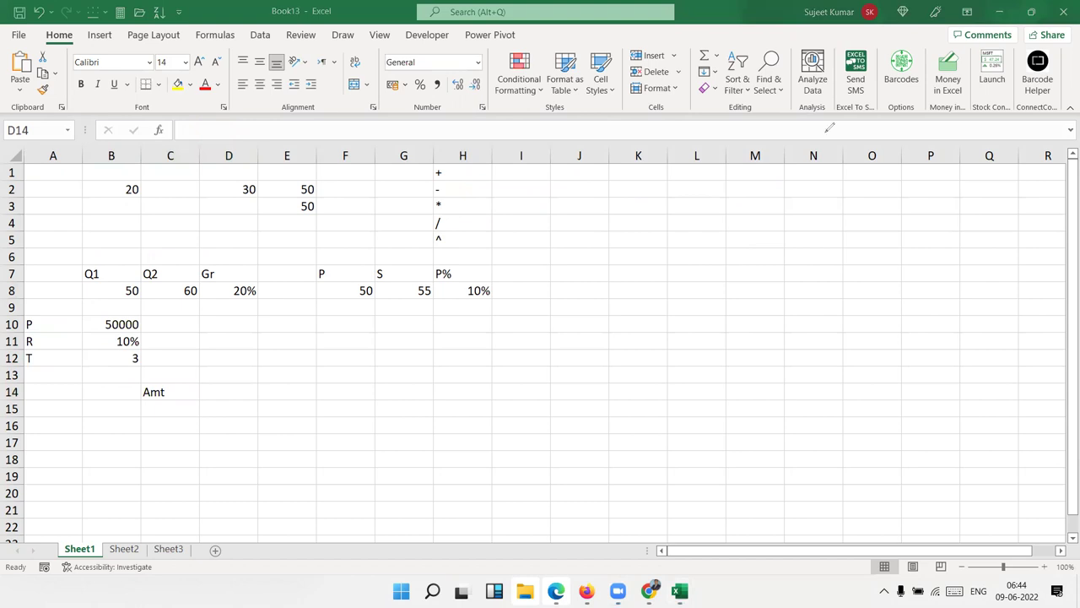
Handwrite A = P × (1 + r/n)^(nt) in ink beside the data, then leave ink mode
mouse_move(427, 401)
mouse_down()
mouse_move(464, 393)
mouse_move(447, 357)
mouse_move(488, 345)
mouse_move(507, 357)
mouse_up()
mouse_move(523, 314)
mouse_down()
mouse_move(537, 377)
mouse_move(561, 335)
mouse_move(639, 379)
mouse_up()
drag(624, 300, 604, 393)
drag(644, 260, 713, 385)
drag(670, 296, 692, 367)
mouse_move(698, 329)
mouse_down()
mouse_move(719, 312)
mouse_move(710, 337)
mouse_move(732, 275)
mouse_move(734, 336)
mouse_move(775, 328)
mouse_up()
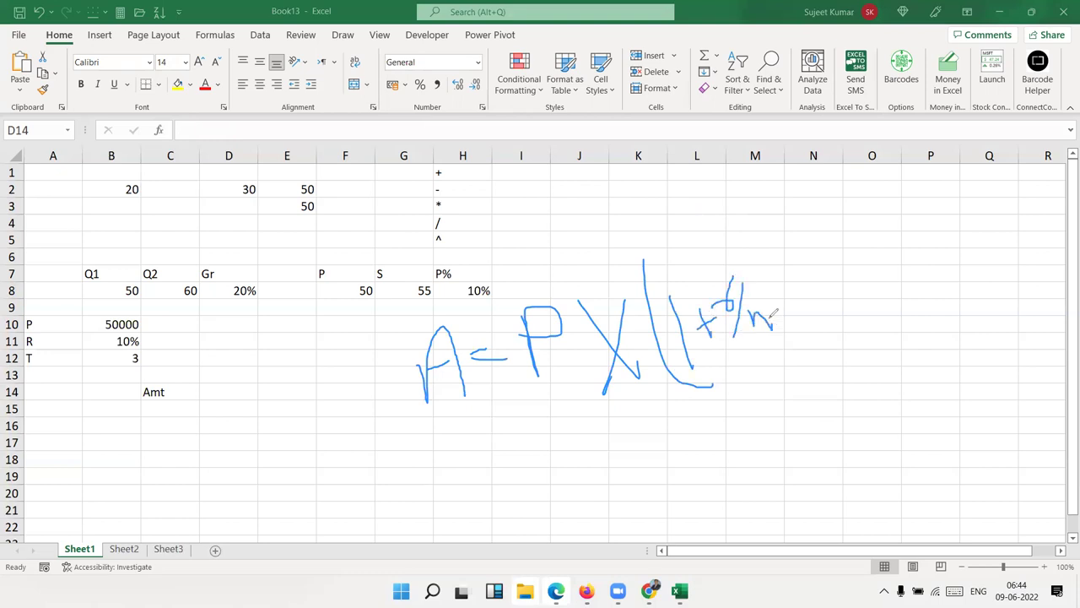
drag(751, 253, 767, 343)
drag(759, 193, 792, 236)
mouse_move(784, 179)
mouse_down()
mouse_move(788, 215)
mouse_move(788, 196)
mouse_move(800, 195)
mouse_move(798, 208)
mouse_move(821, 164)
mouse_move(835, 178)
mouse_move(833, 155)
mouse_move(831, 191)
mouse_up()
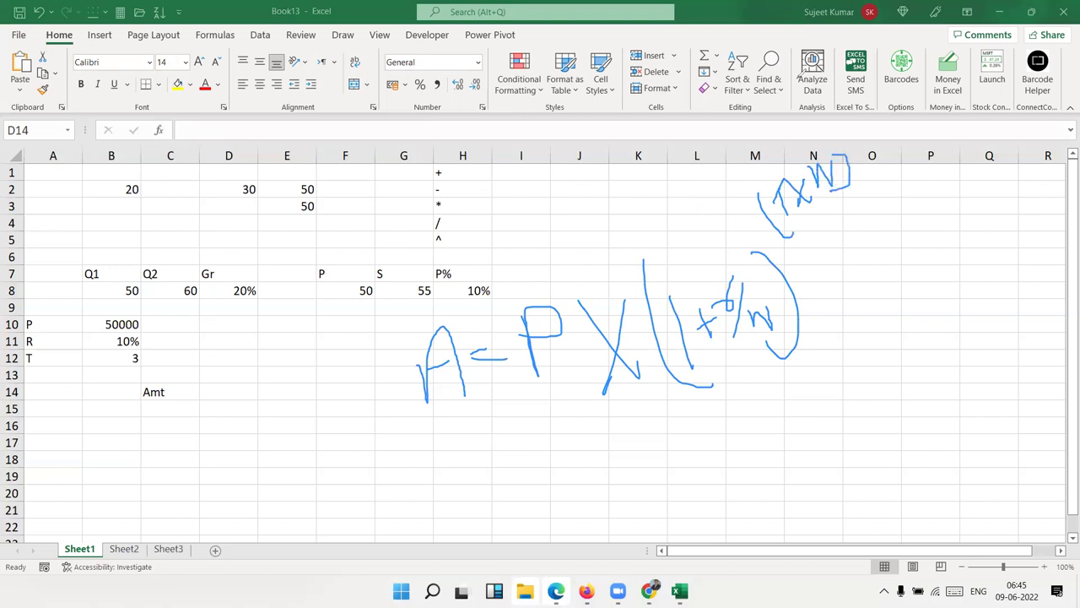
key(Escape)
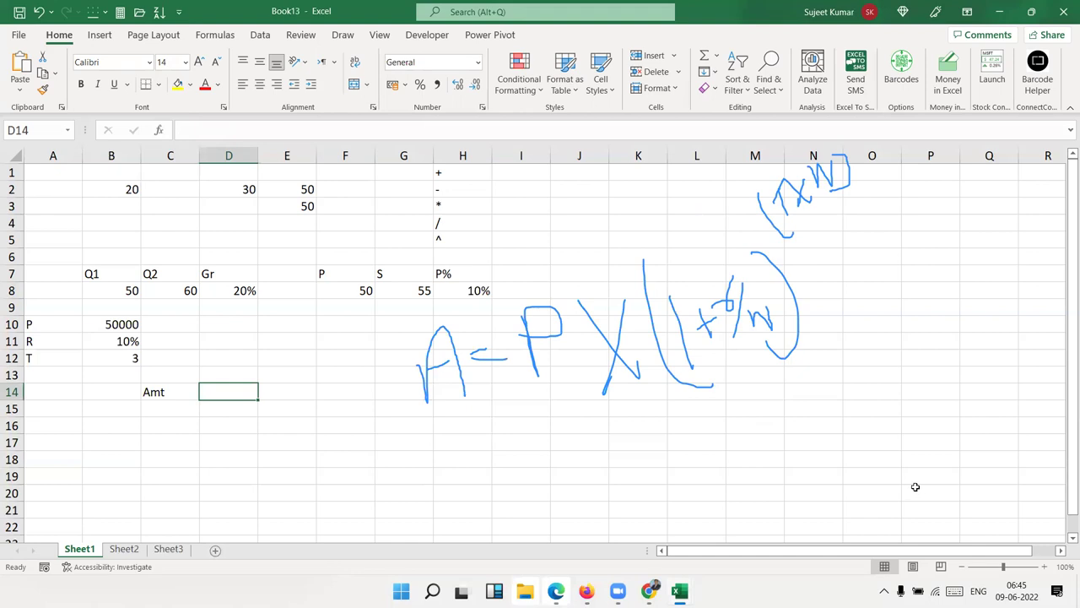
Enter =1+(B11/12) in D14 for the monthly growth factor 1.008333
text(=1+()
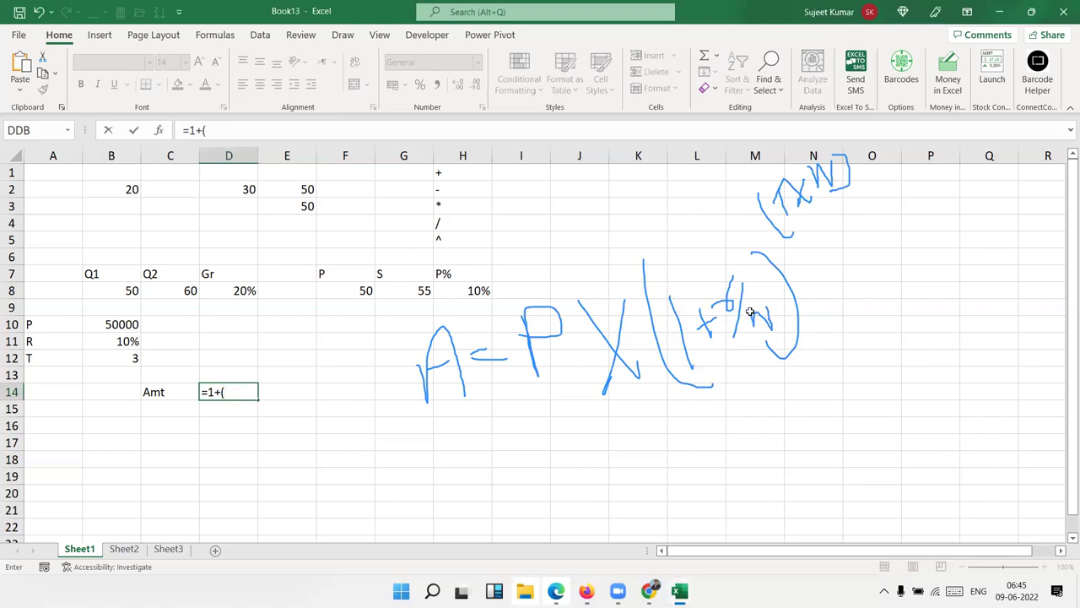
click(120, 340)
text(/)
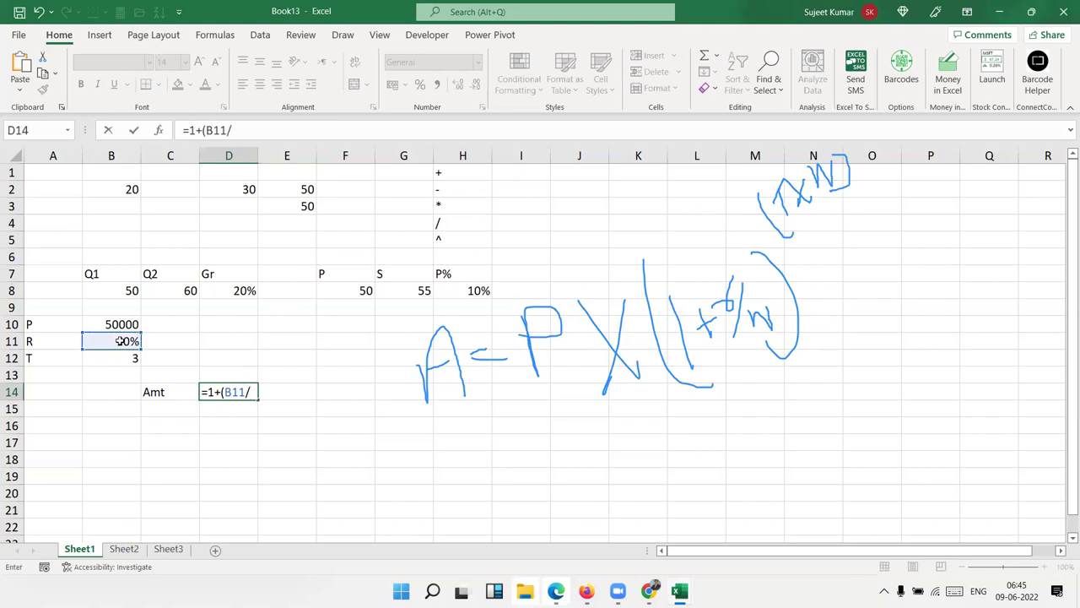
text(12))
key(Return)
Enter =B12*12 in E14 to get 36 months
key(Up)
key(Right)
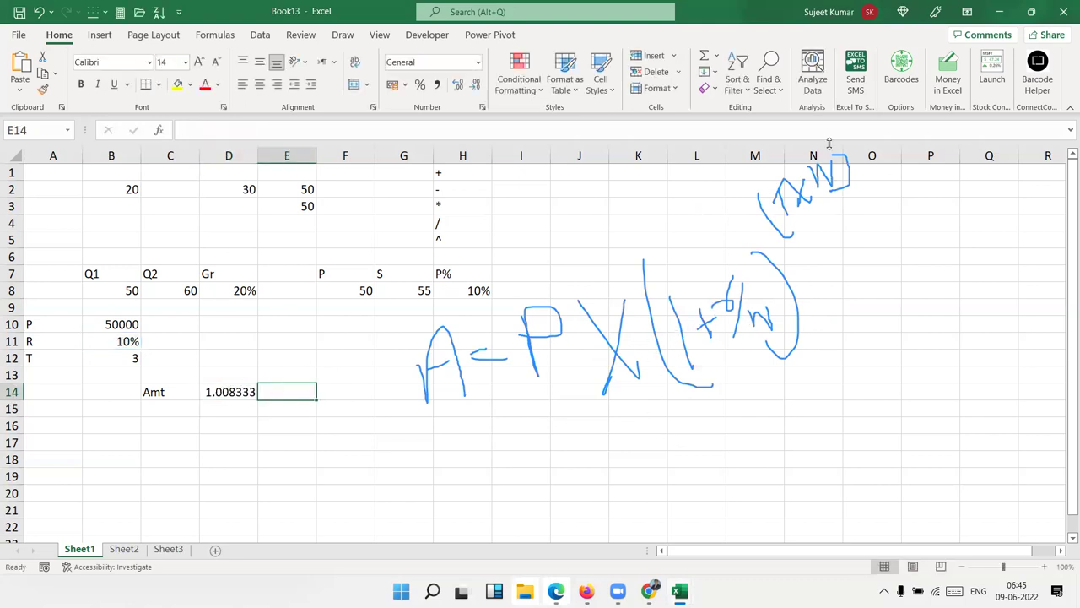
text(=)
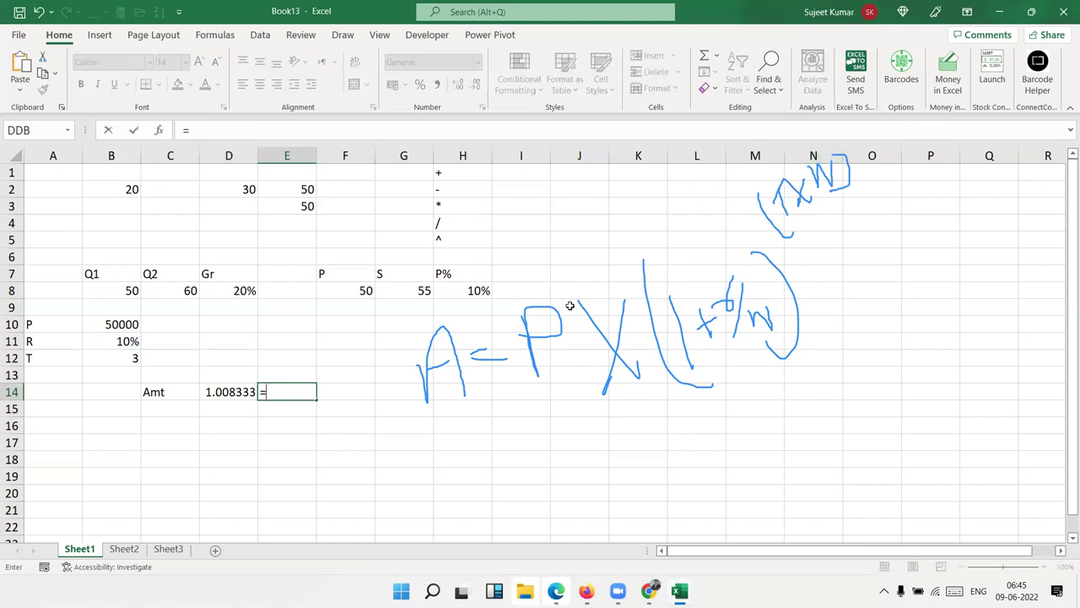
click(128, 359)
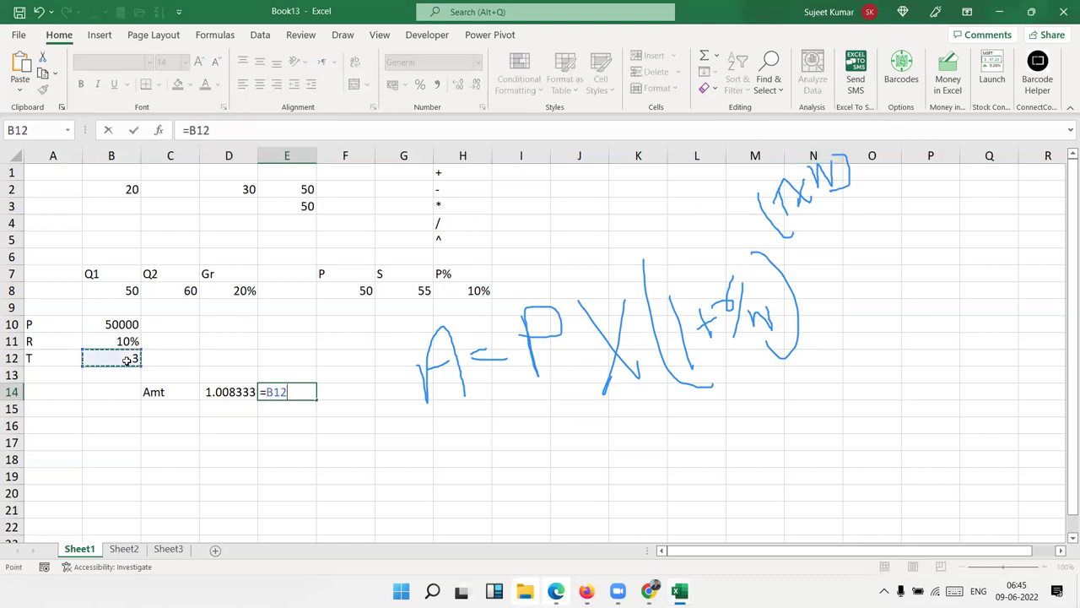
text(*12)
key(Return)
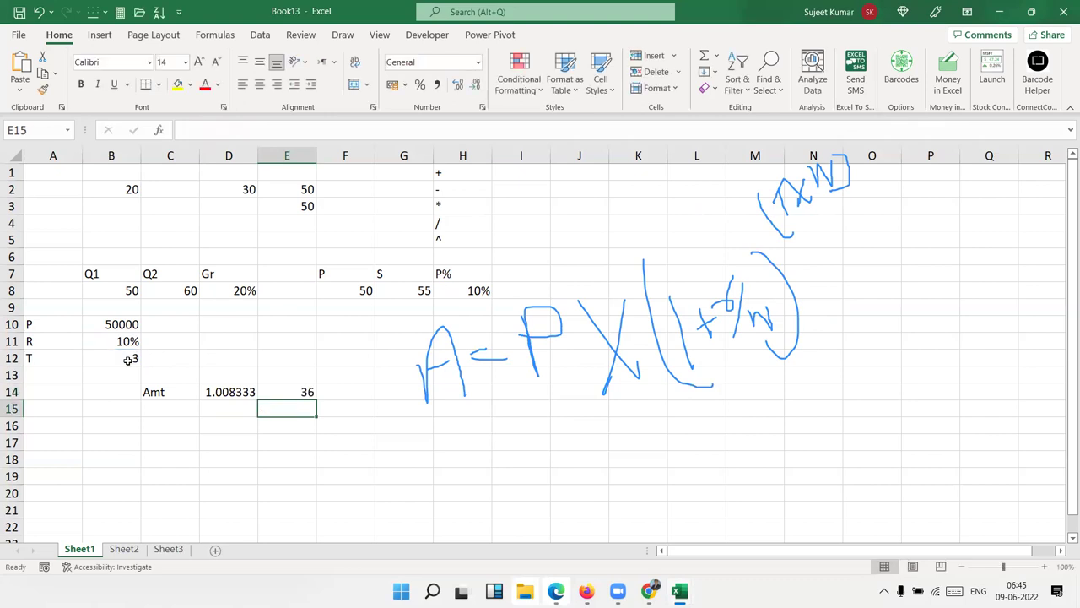
Enter =D14^E14 in F14, giving the compounded factor 1.348182
key(Up)
key(Right)
text(=)
key(Left)
key(Left)
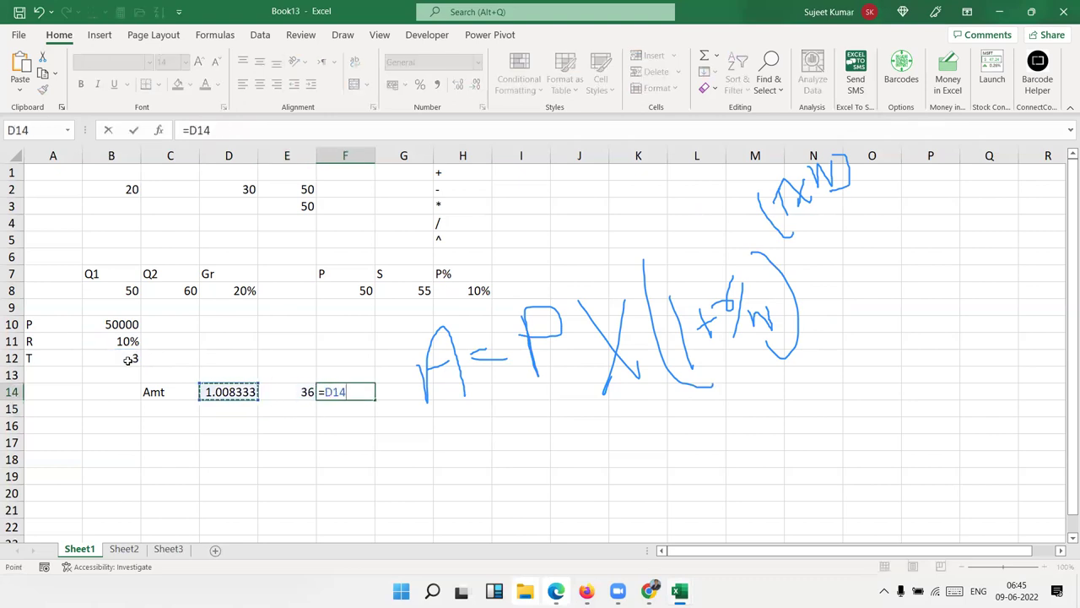
text(^)
key(Left)
key(Return)
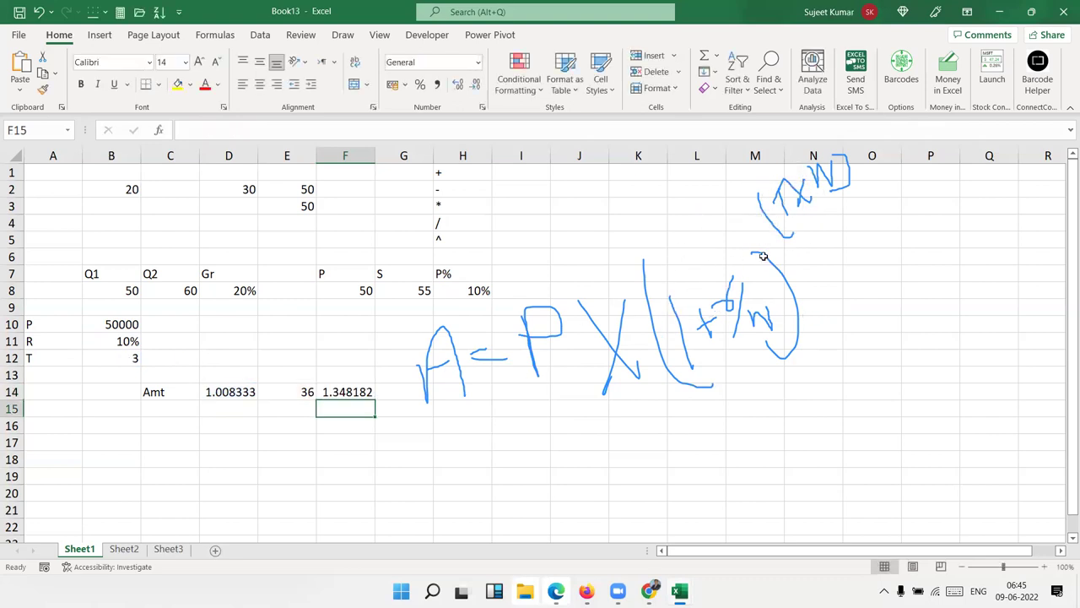
Enter =B10*F14 in G14 for the final amount 67409.09 and review the row's formulas
click(408, 391)
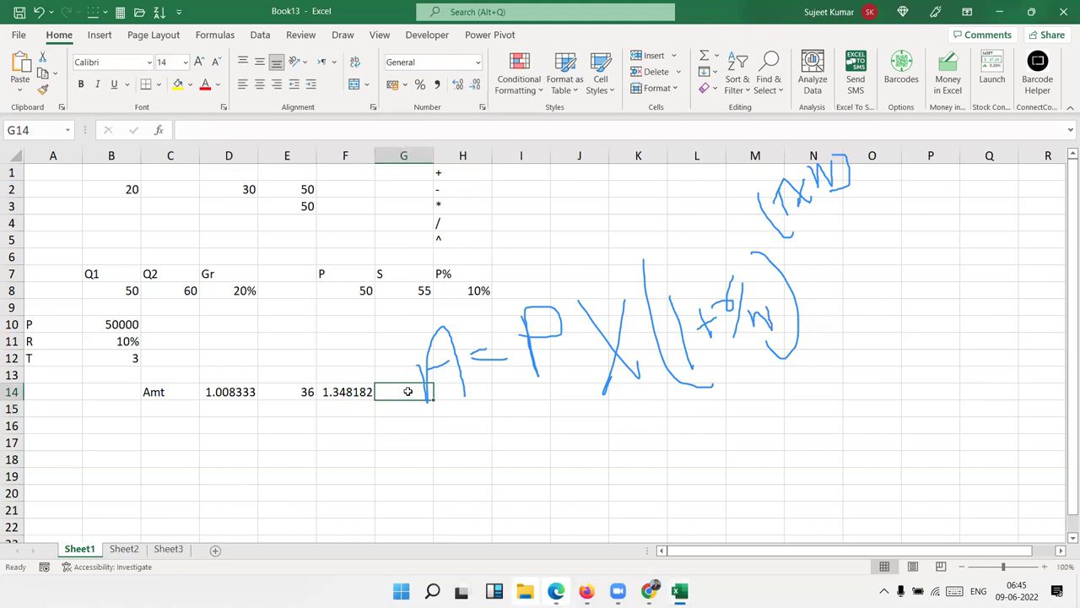
text(=)
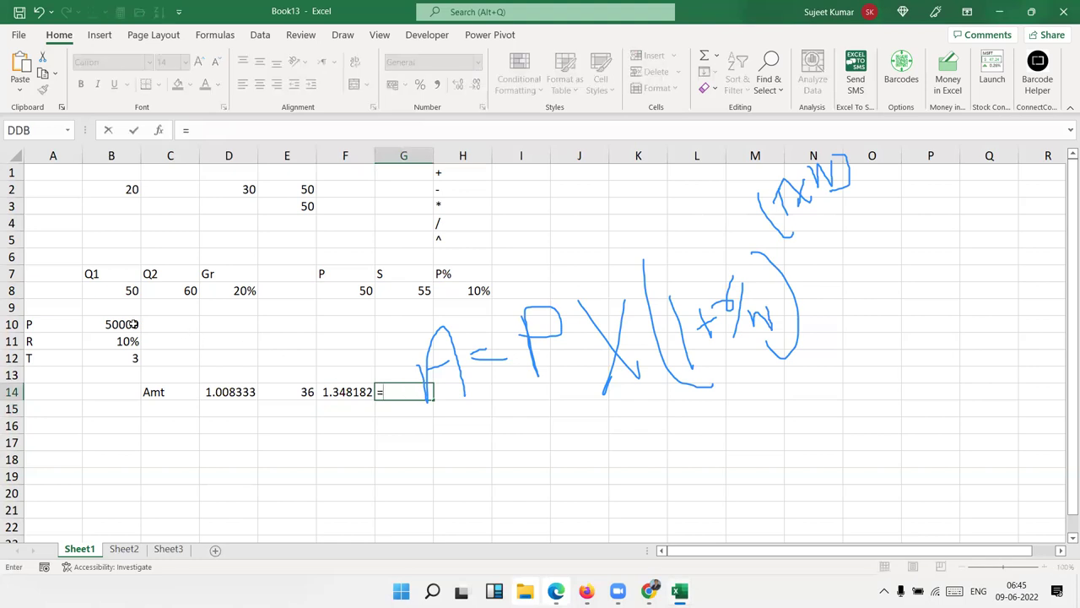
click(133, 324)
text(*)
click(346, 390)
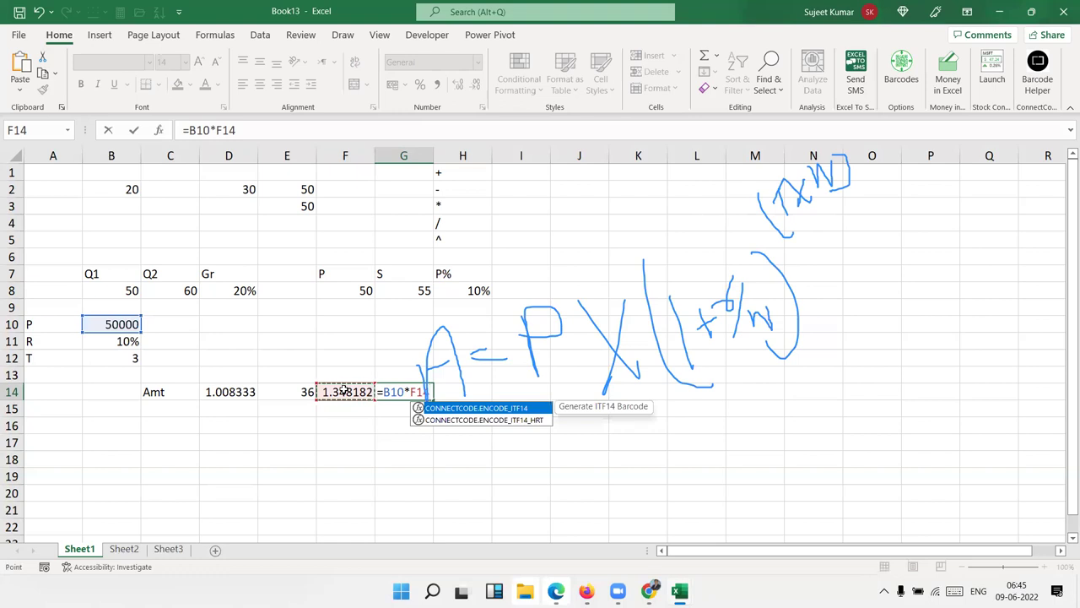
key(Return)
key(Up)
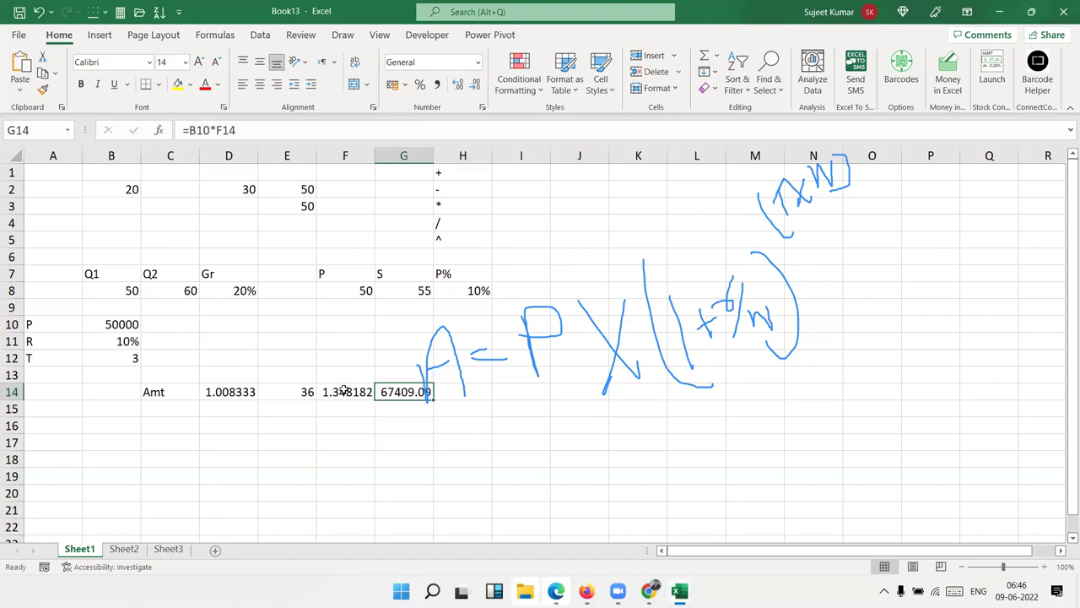
key(Left)
key(Left)
key(Left)
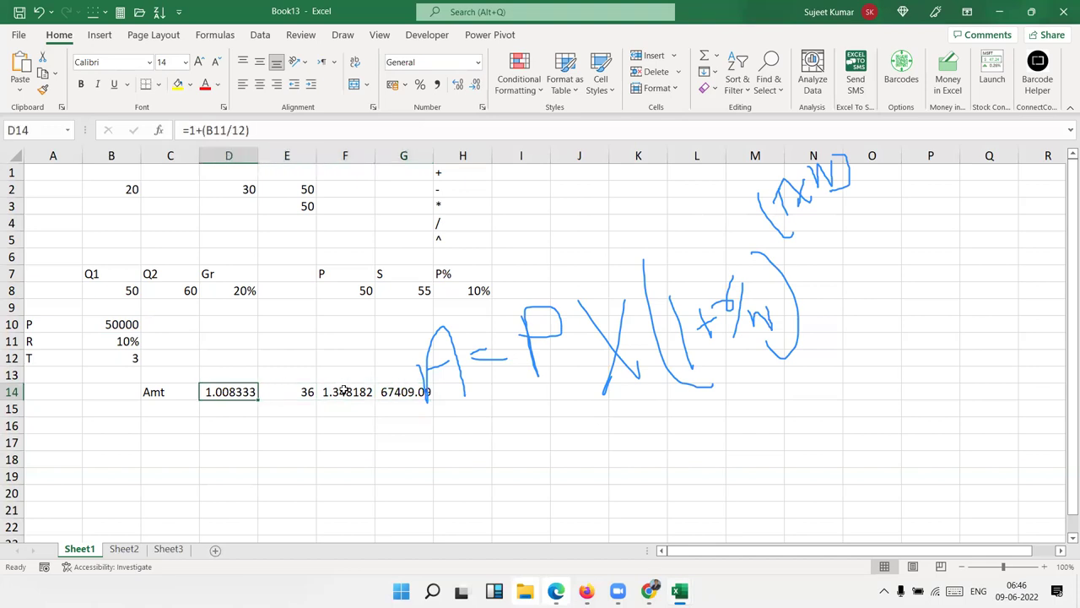
Copy 1+(B11/12) from D14's formula and type (1+(B11/12)) over the D14 reference in F14
key(Right)
key(Right)
key(Right)
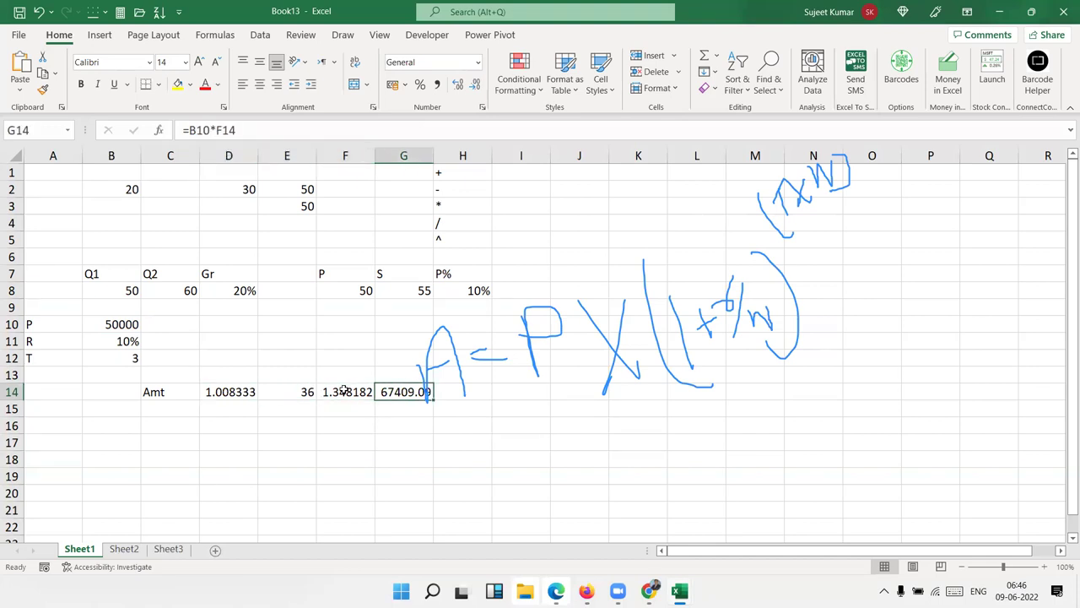
key(Left)
key(Left)
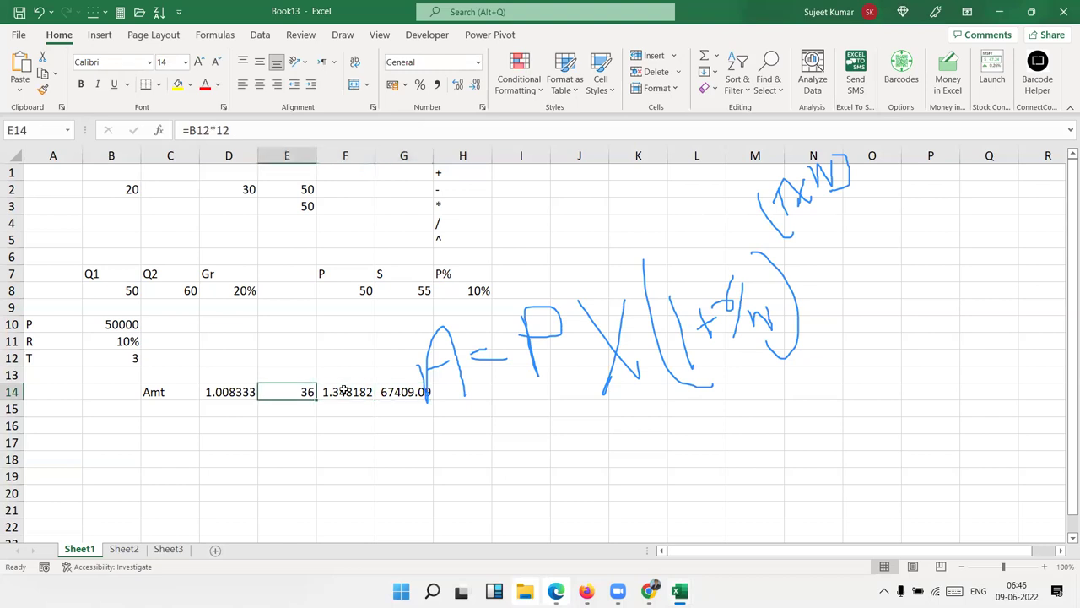
key(Left)
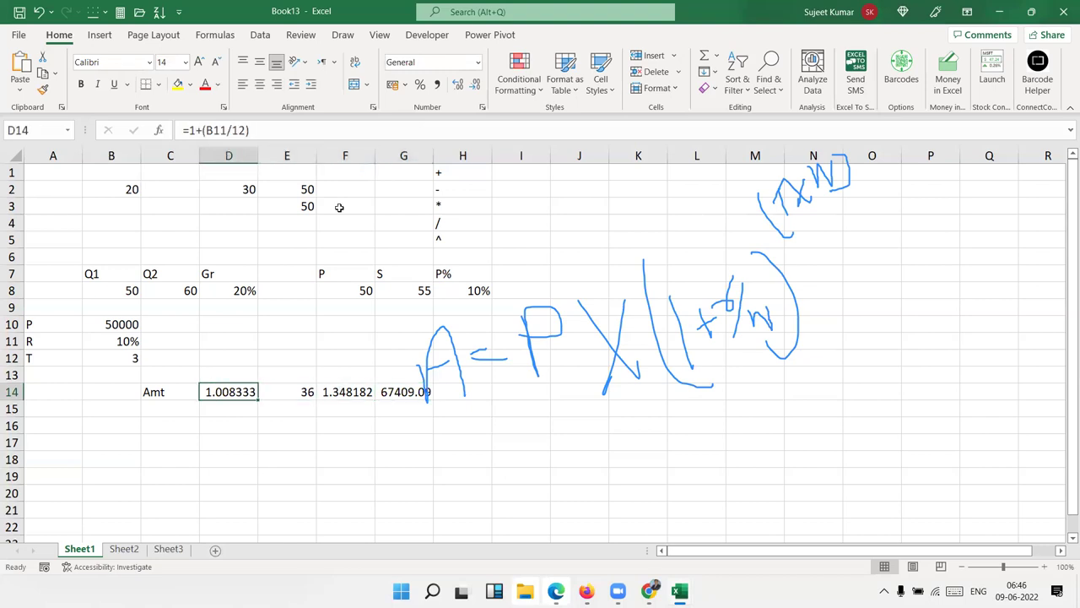
drag(191, 129, 275, 135)
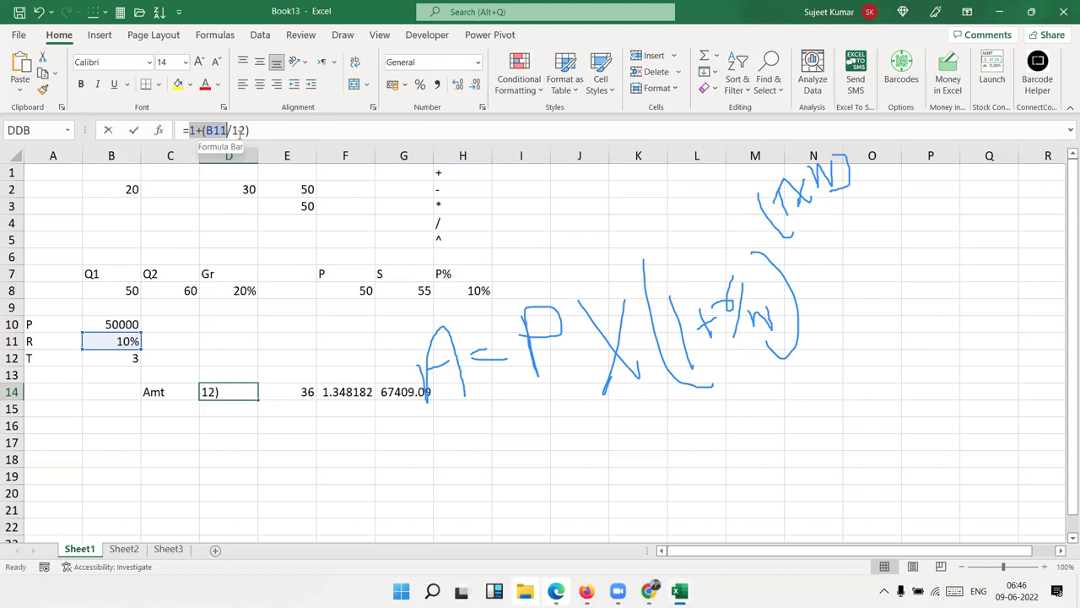
key(Escape)
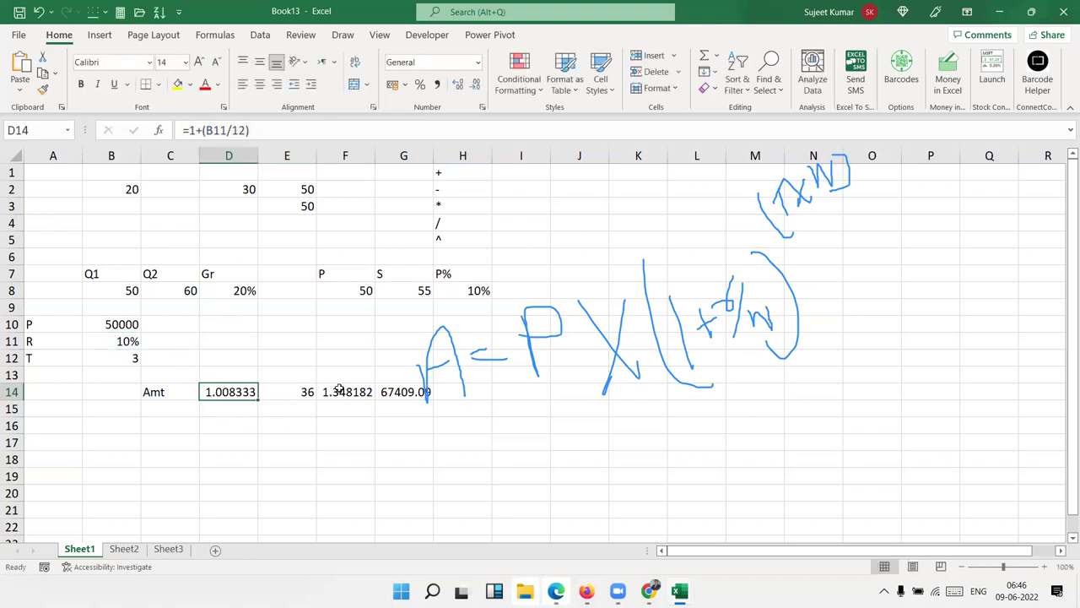
click(338, 389)
double_click(194, 129)
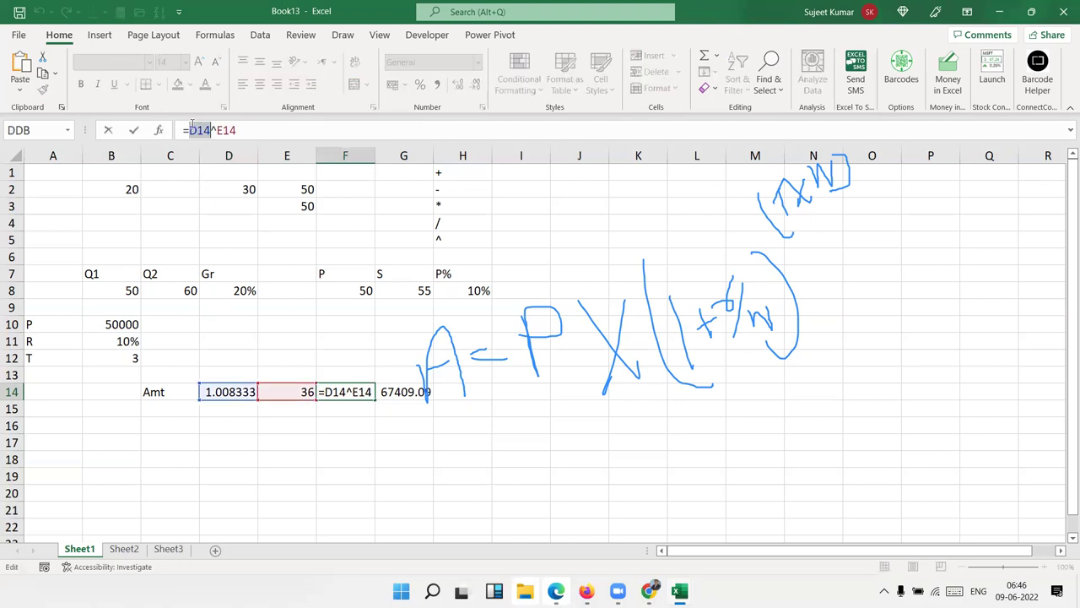
text((1)
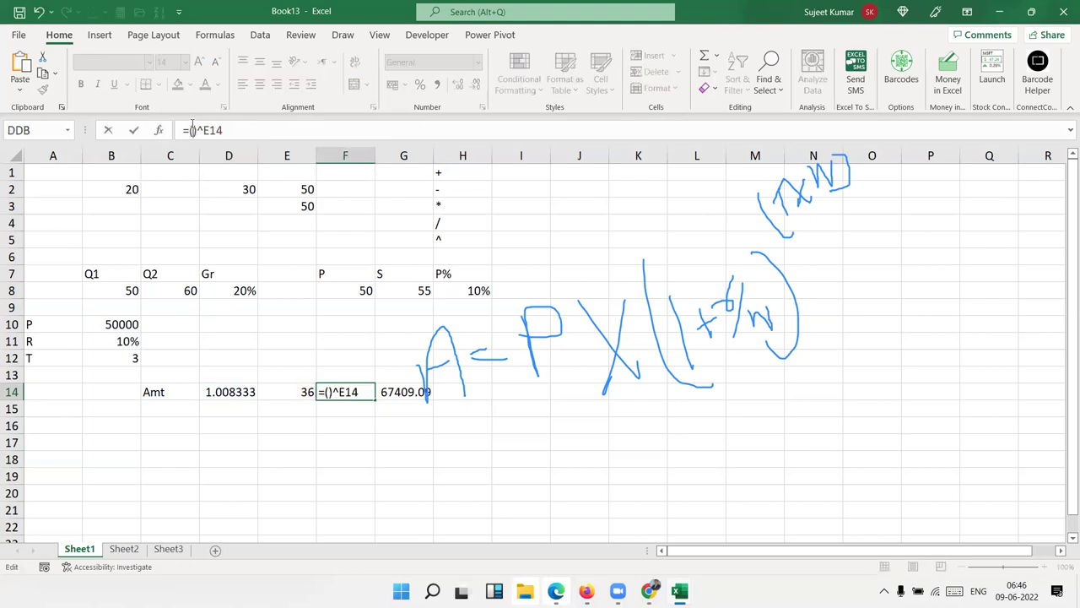
text(+(B11/12)))
Replace E14 in F14's formula with (B12*12), making F14 =(1+(B11/12))^(B12*12)
key(Return)
key(Up)
key(Left)
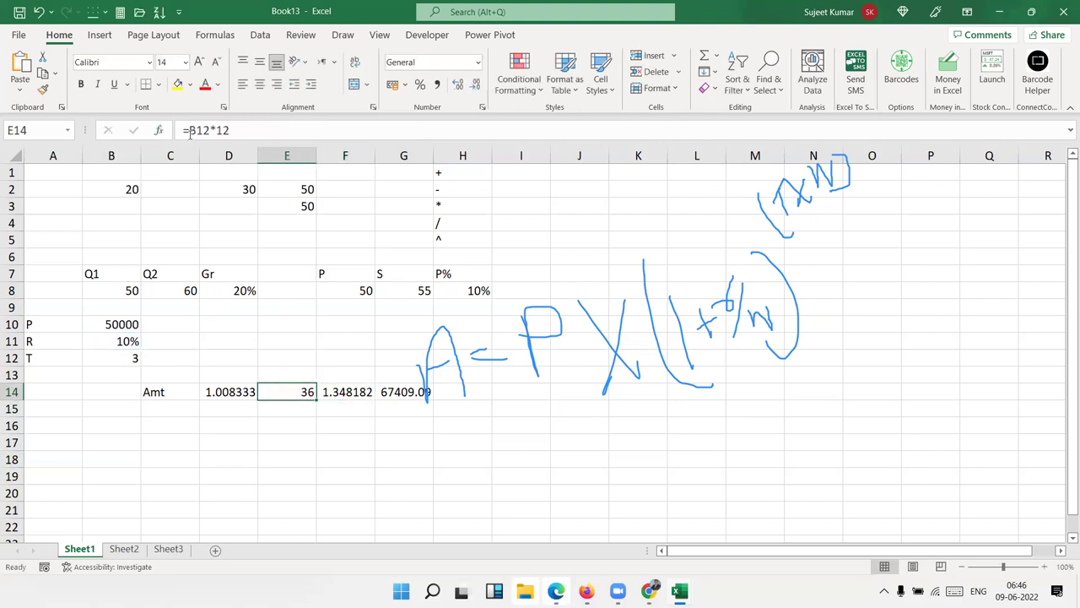
click(189, 131)
key(Escape)
click(371, 393)
double_click(272, 131)
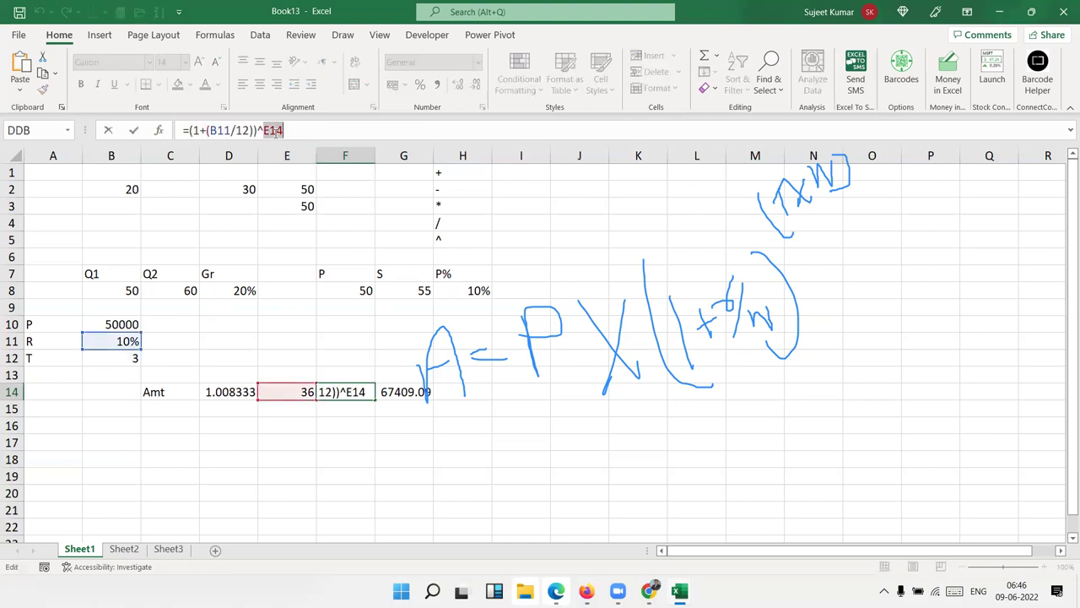
text(()
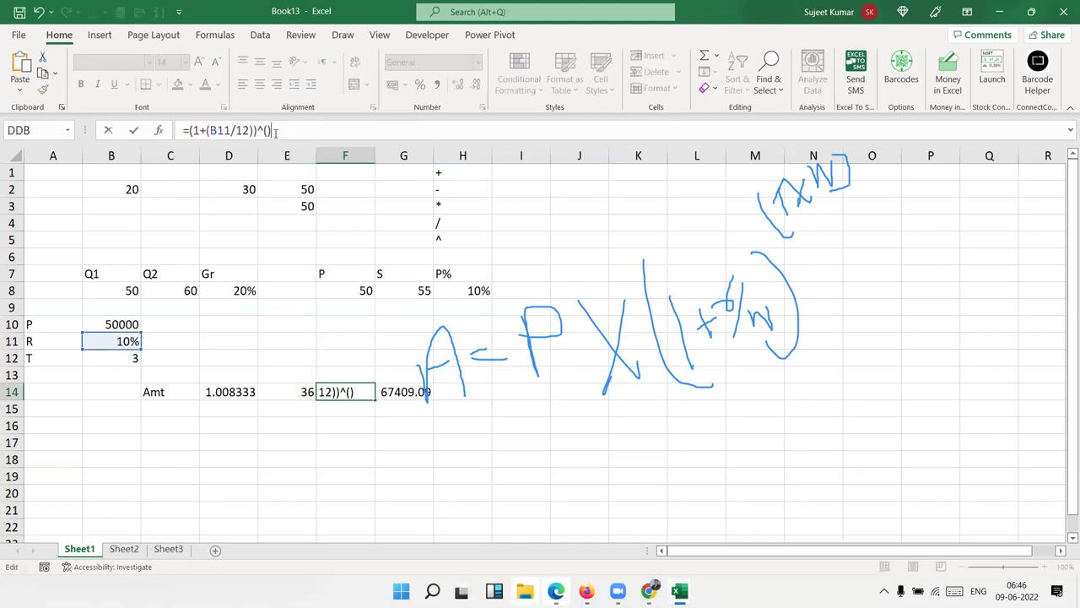
text(B12*12))
key(Return)
Clear the helper values in D14 and E14, then check the F14 and G14 formulas
key(Up)
key(Left)
key(Left)
key(shift+Right)
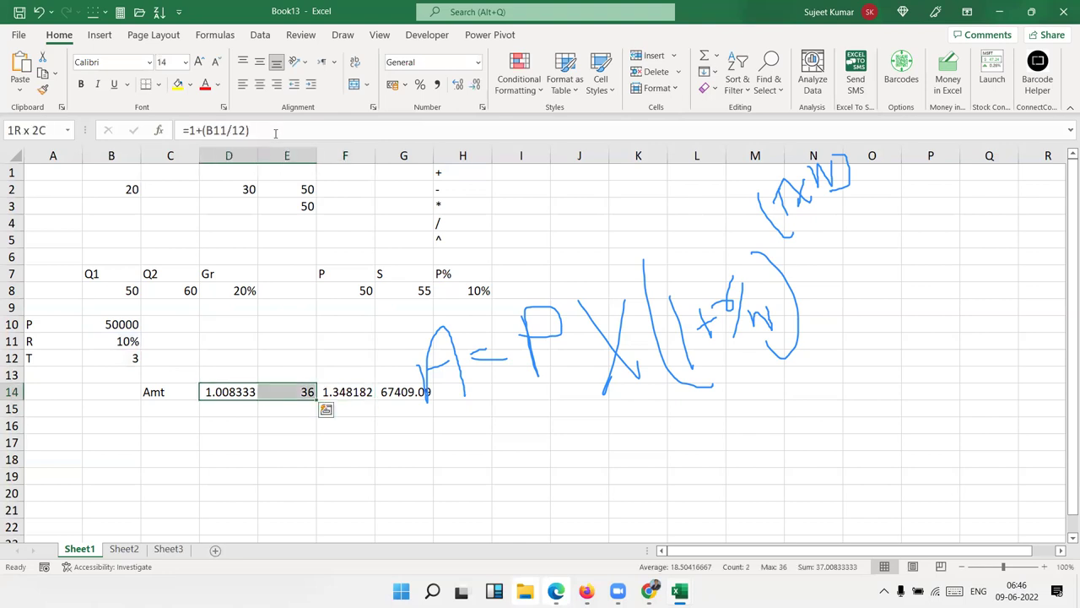
key(Delete)
key(Right)
key(Right)
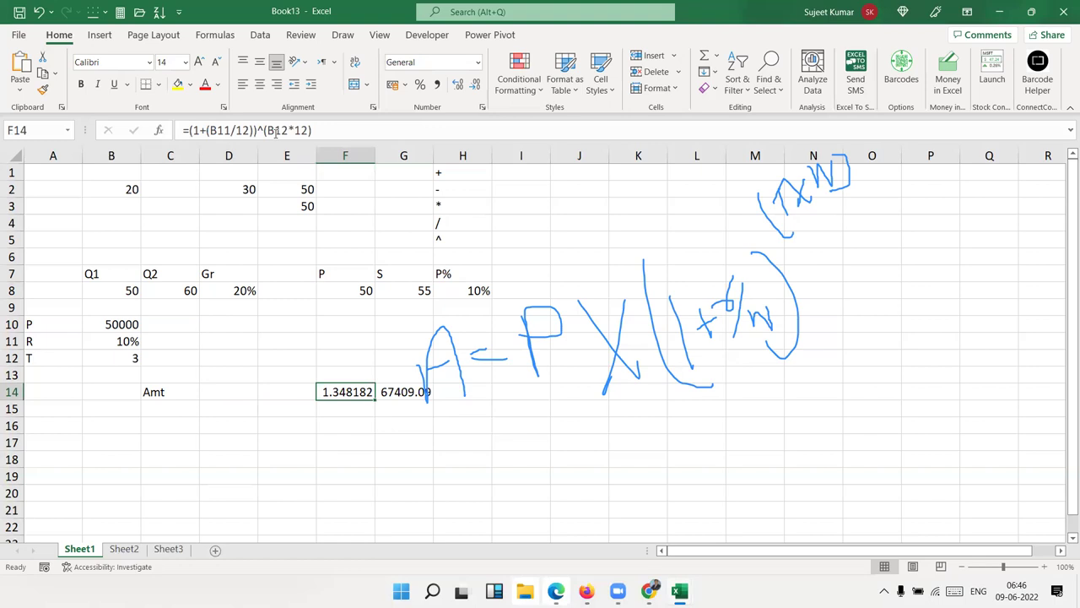
key(Right)
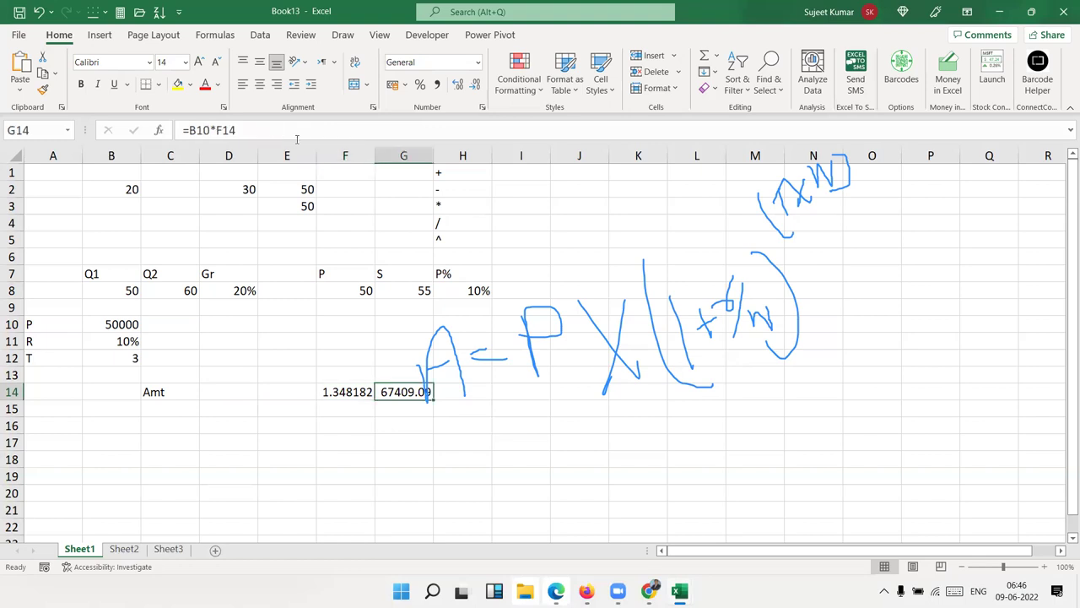
Substitute F14's expression into G14, making it =B10*((1+(B11/12))^(B12*12))
click(341, 390)
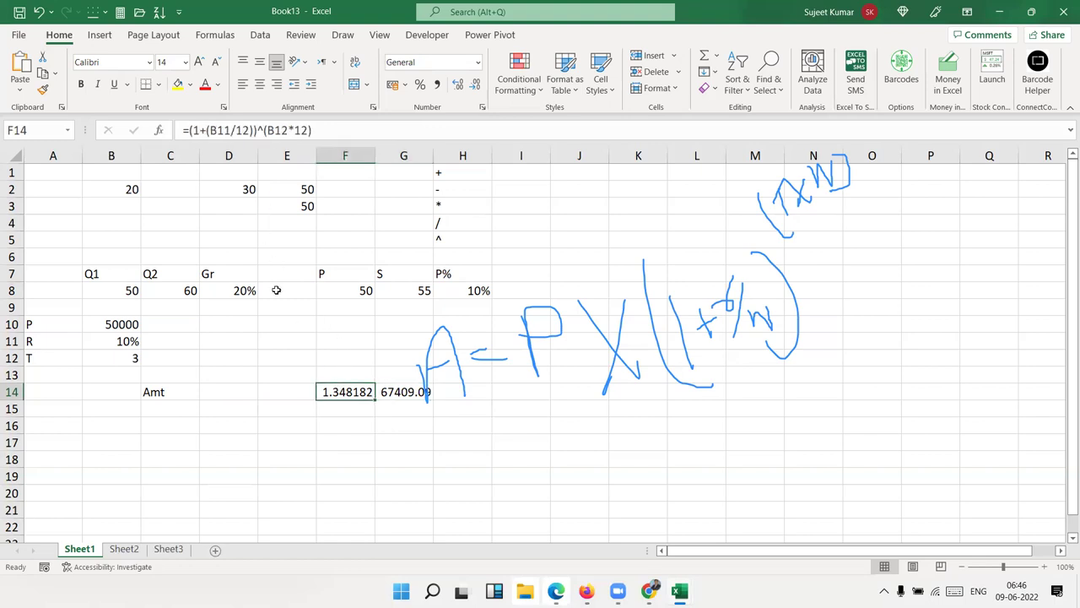
click(199, 129)
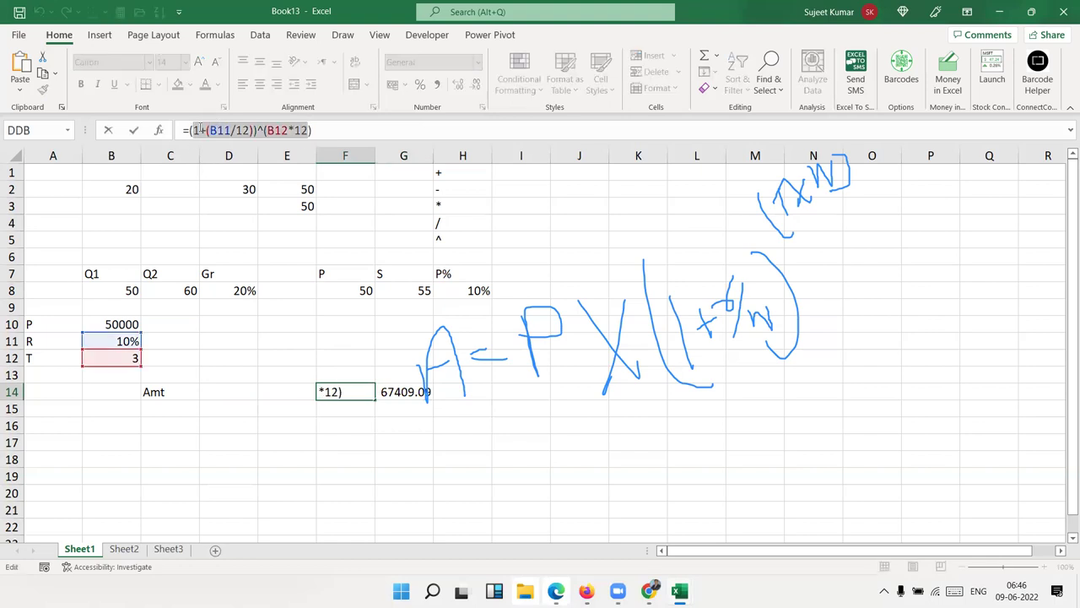
drag(187, 129, 383, 125)
key(Escape)
click(386, 391)
double_click(226, 131)
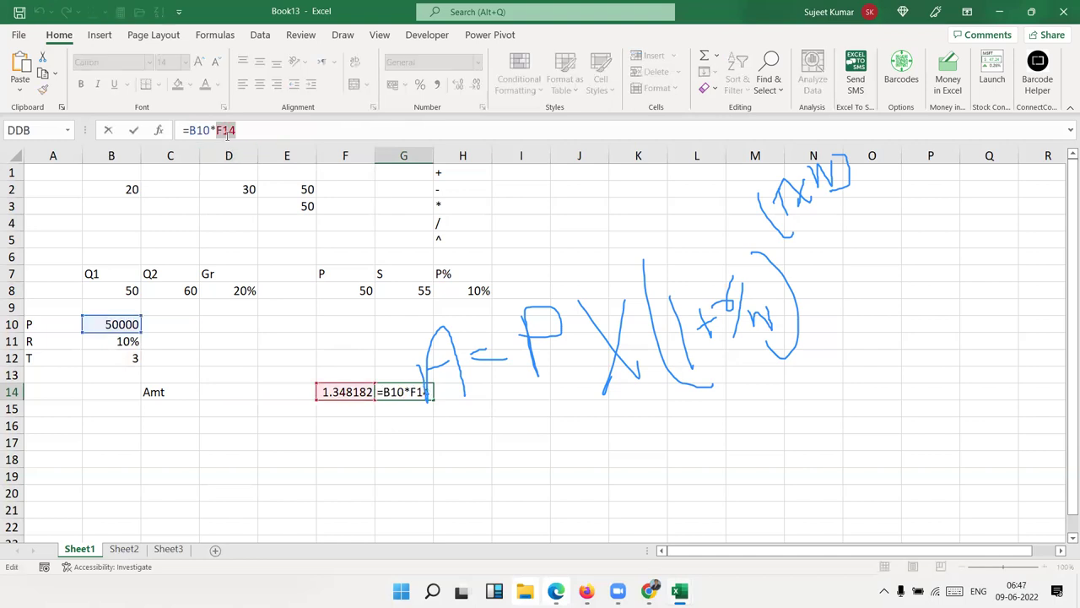
text(())
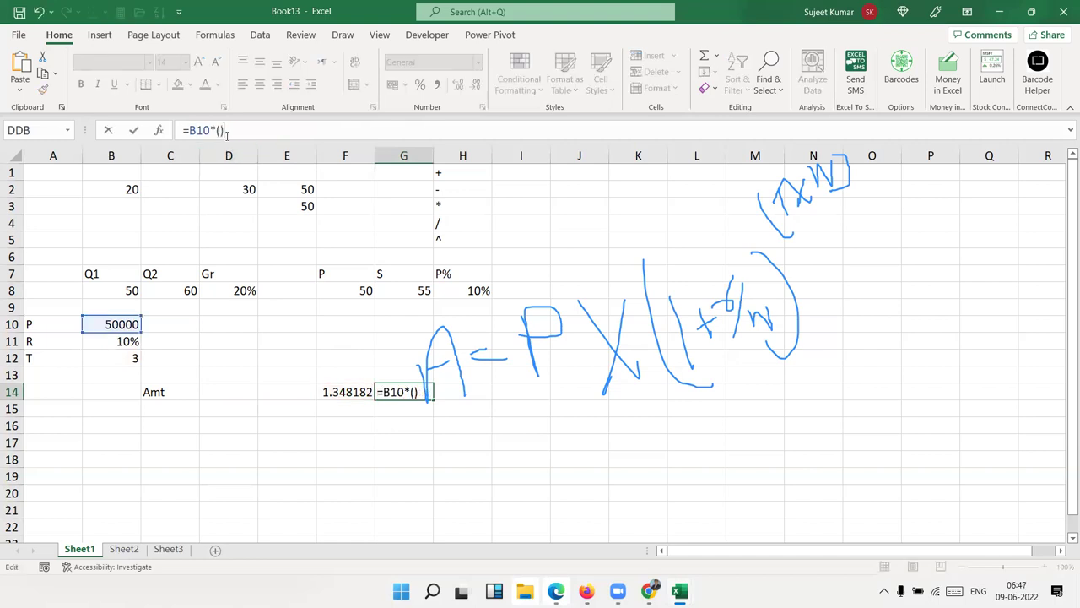
text((1+(B11/12))^(B12*12))
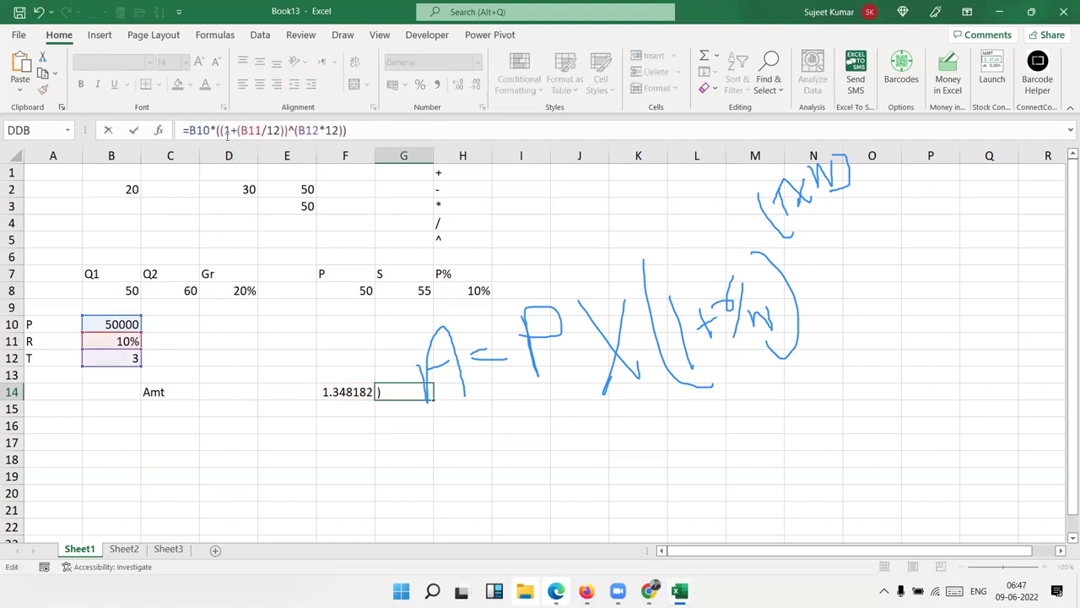
key(Return)
Clear F14 and move the combined amount formula from G14 into D14
key(Up)
key(Left)
key(Delete)
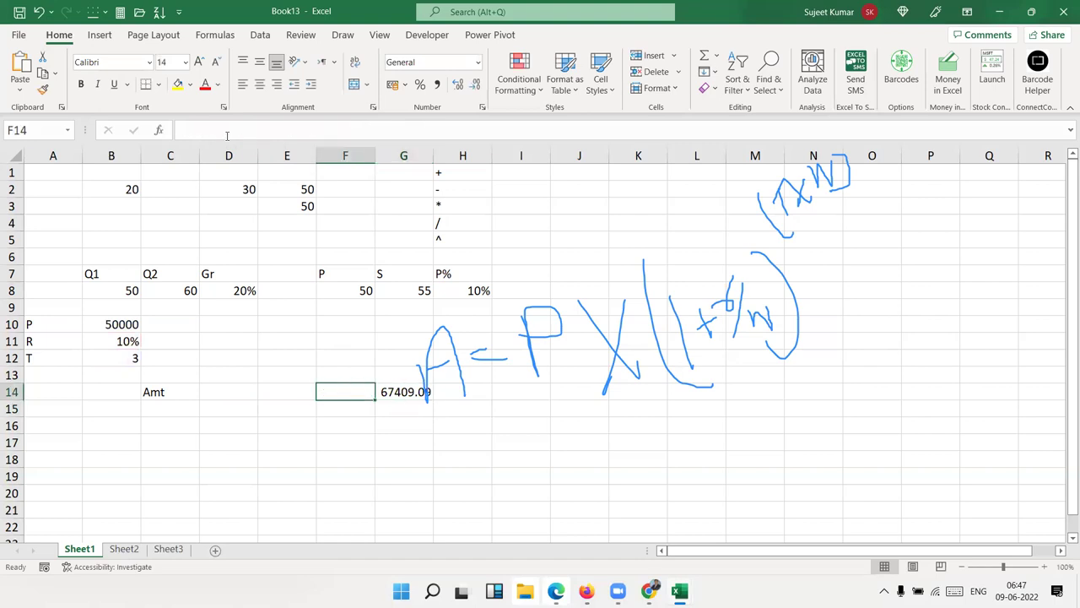
key(Right)
key(ctrl+x)
key(Left)
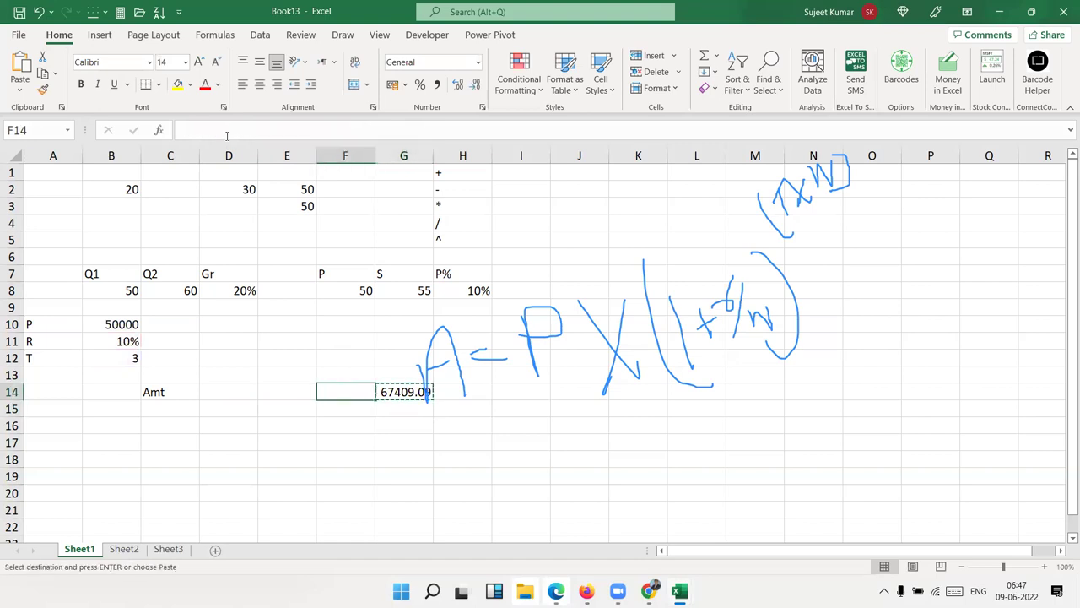
key(Left)
key(Left)
key(ctrl+v)
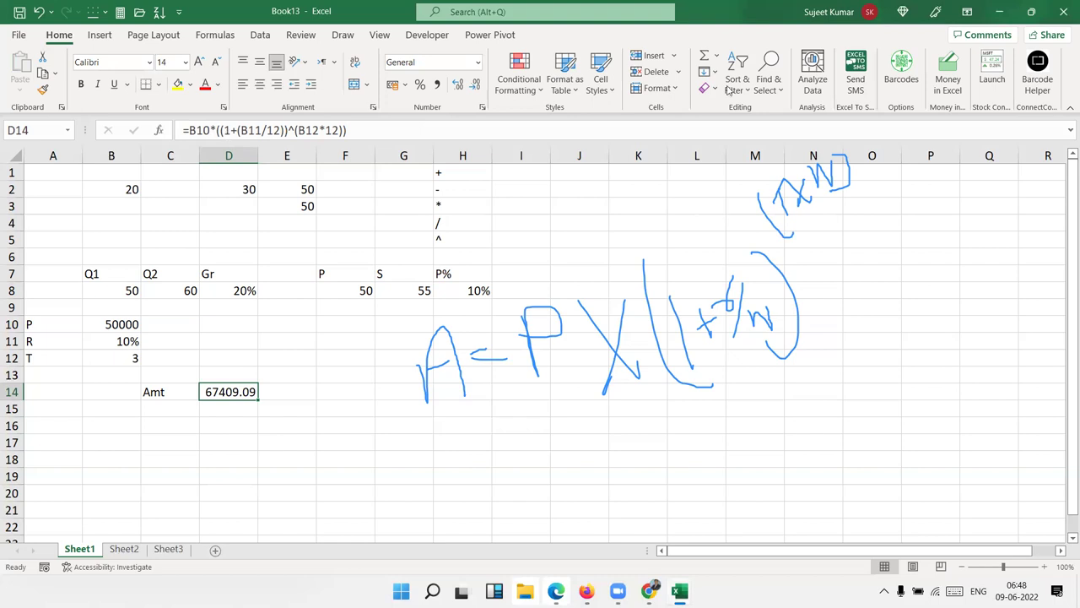
Hide the ink and enter the Cost label in A18 with 50 in B18
key(Escape)
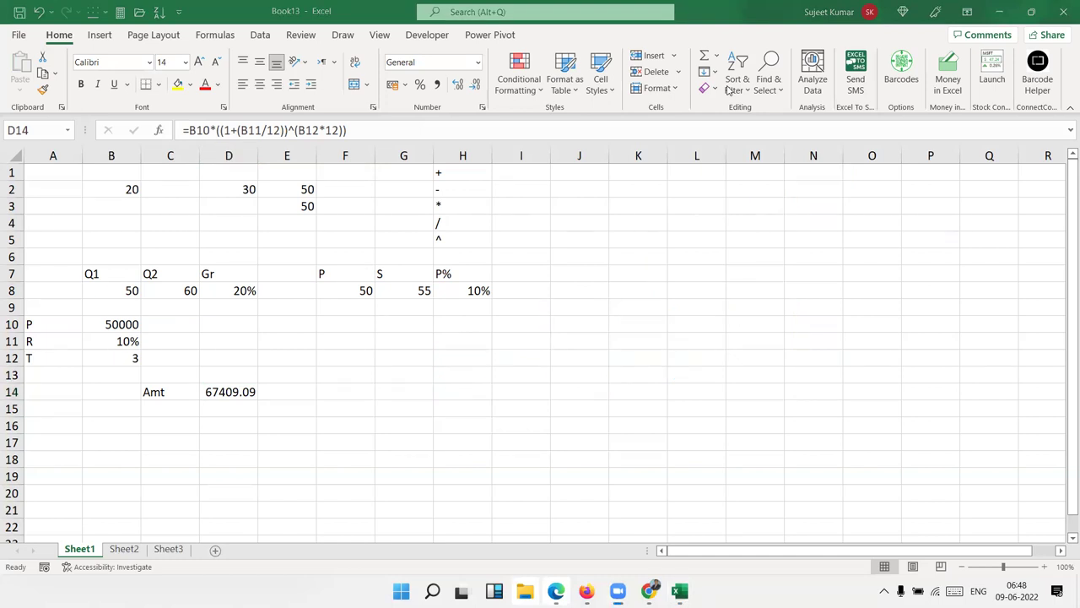
click(63, 457)
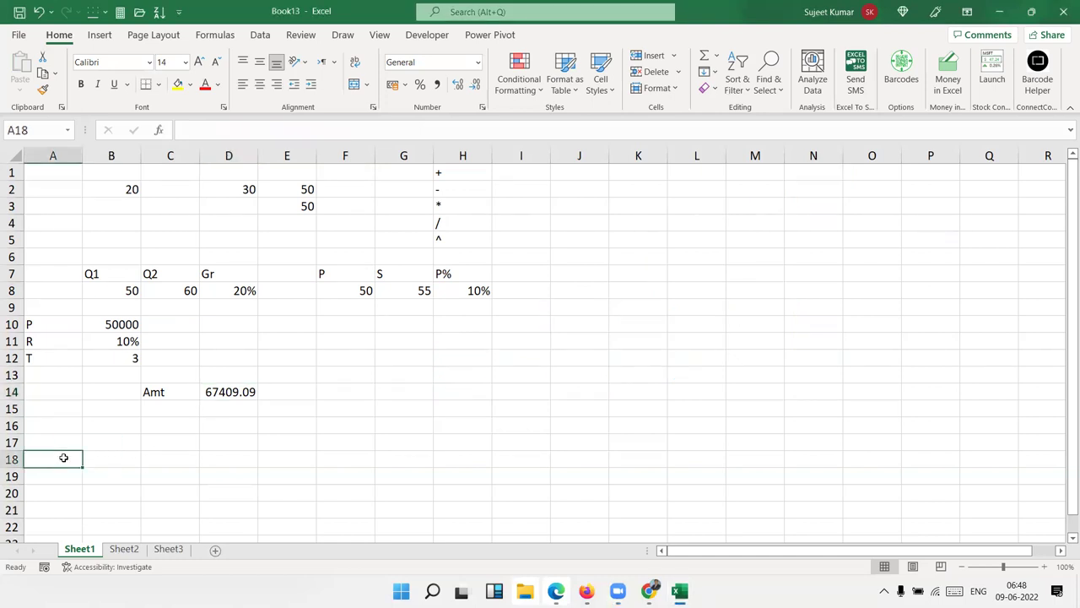
text(Amt)
key(Tab)
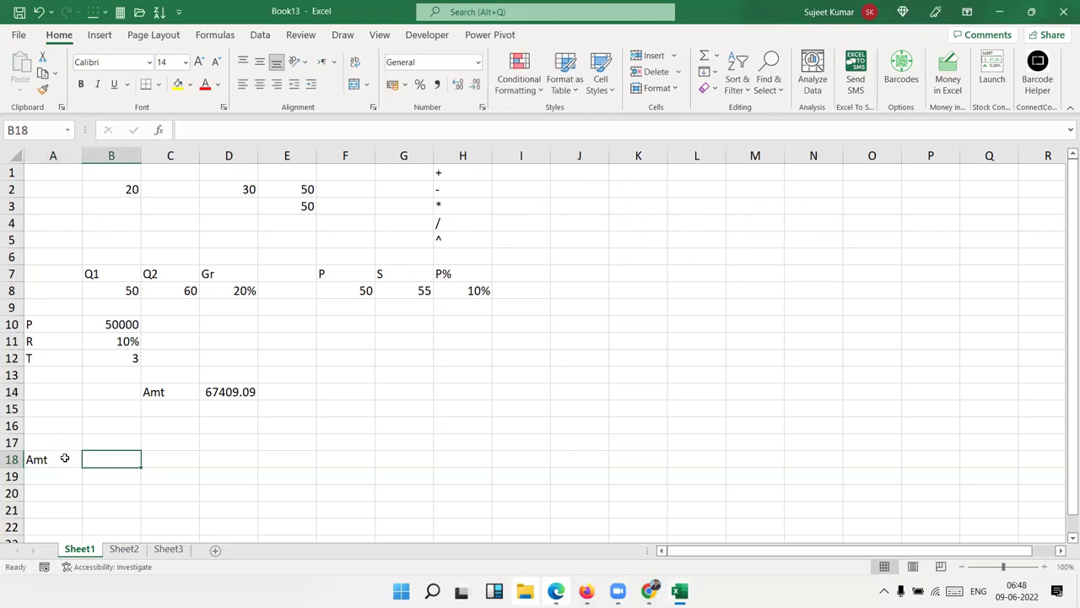
click(64, 457)
text(Cost)
key(Tab)
text(50)
key(Tab)
Add the MRP label in A19 with a ? placeholder in B19
scroll(113, 424, down, 3)
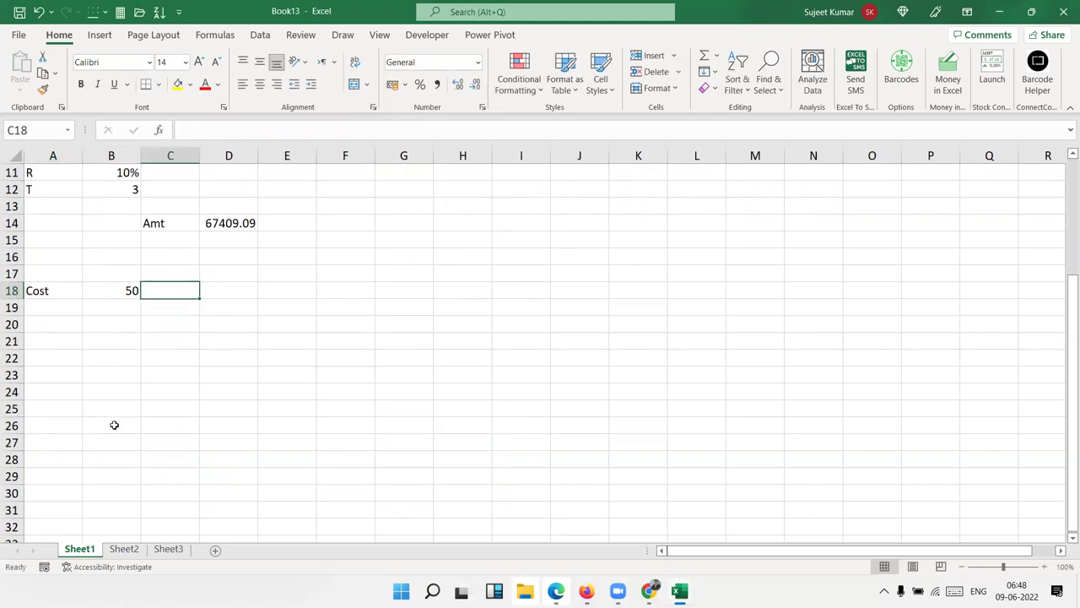
key(Down)
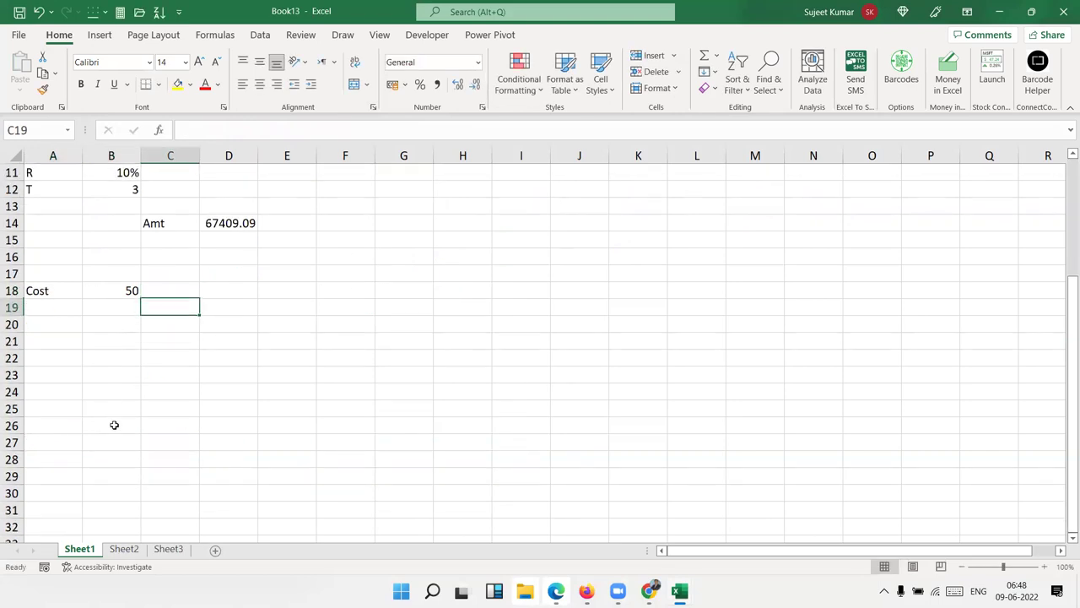
key(Left)
key(Left)
text(MR)
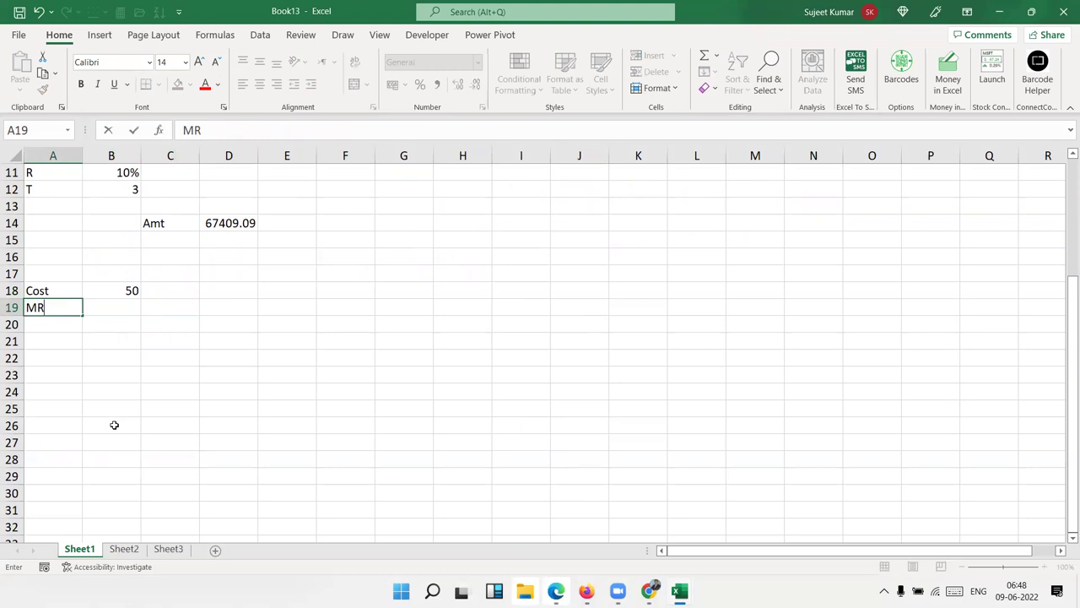
text(P)
key(Tab)
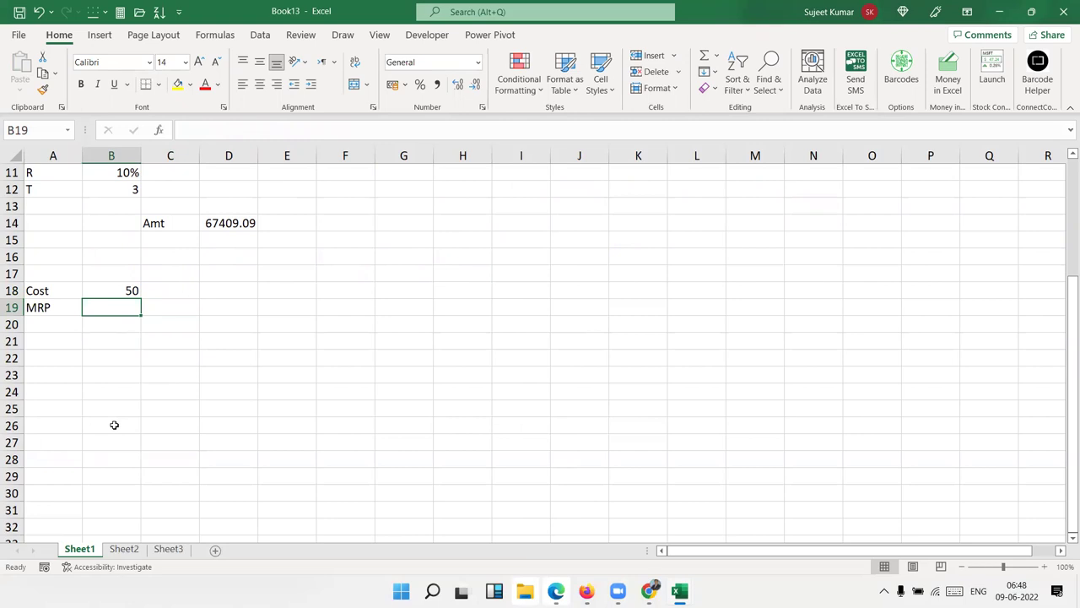
text(?)
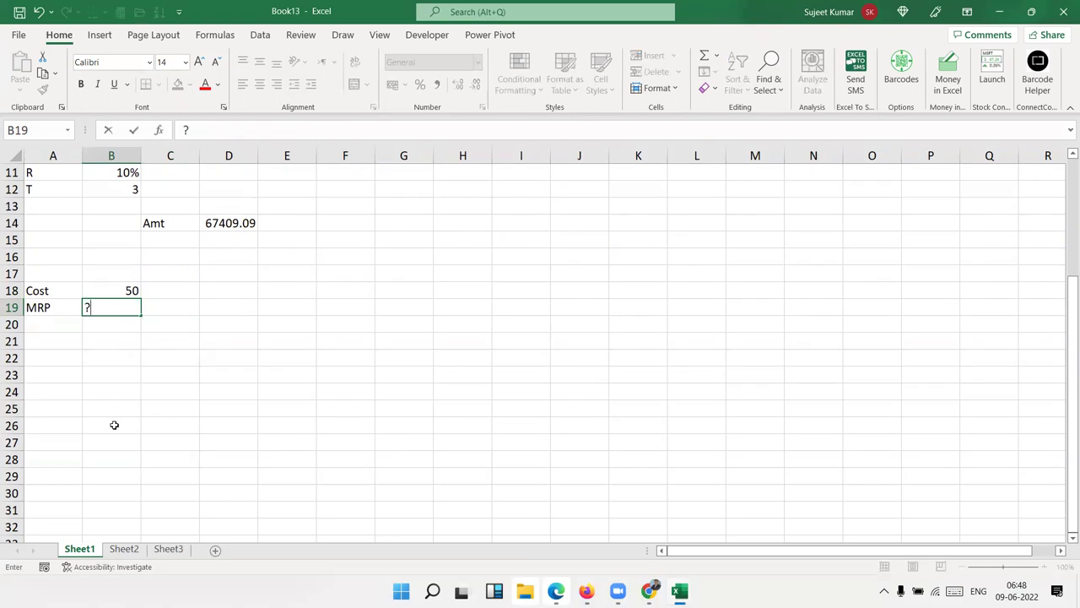
key(Tab)
Begin typing the formula =B18*5% in C20
key(Down)
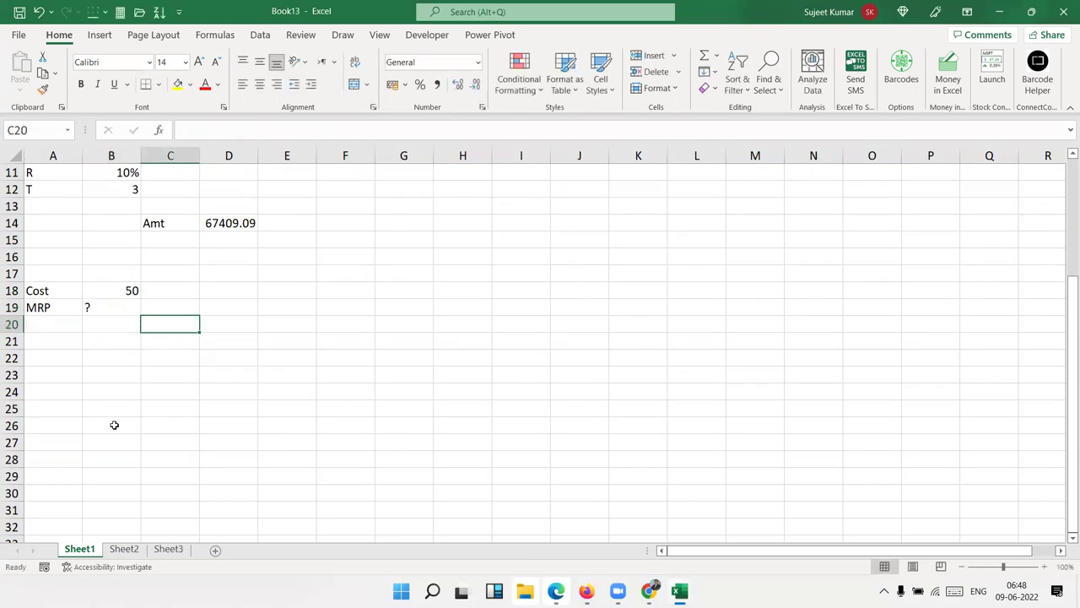
text(=)
key(Up)
key(Up)
key(Left)
text(*5%)
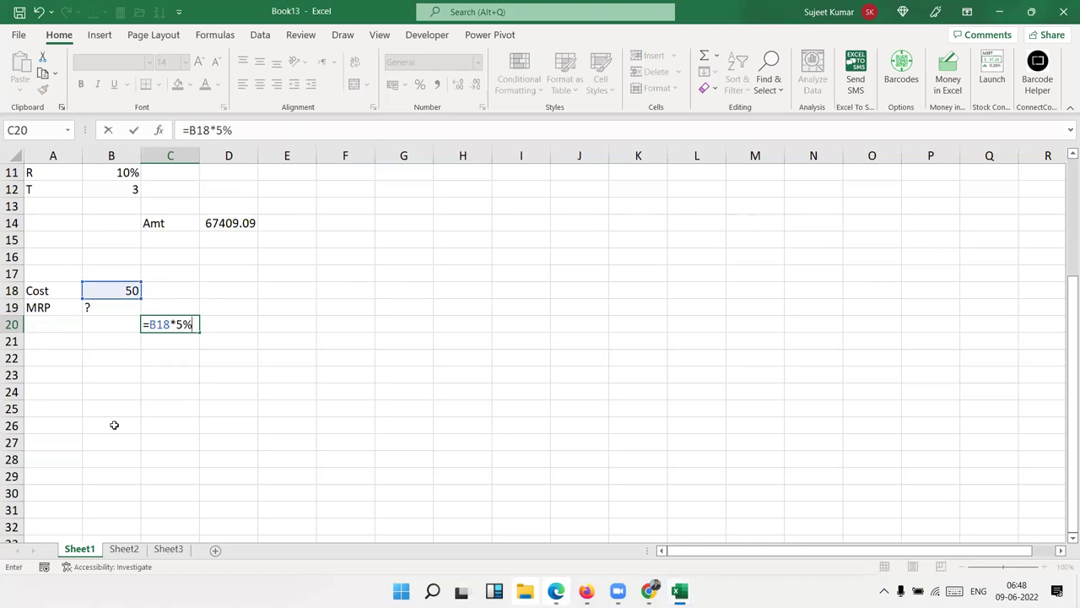
Confirm the 5% markup in C20 and enter =B18+C20 in C21 to get 52.5
key(Return)
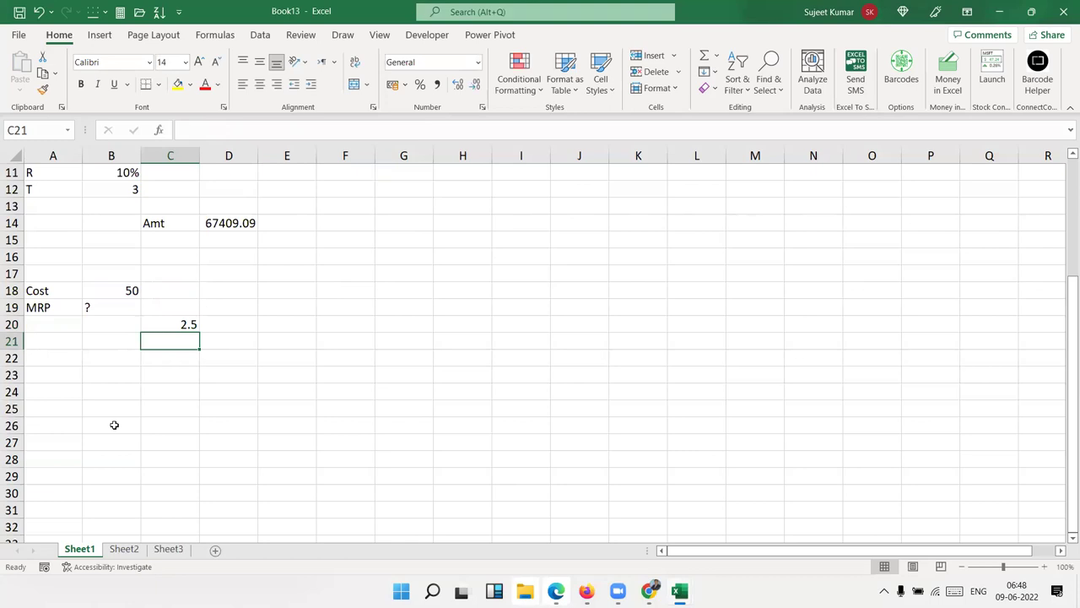
text(=)
key(Up)
key(Up)
key(Up)
key(Left)
text(+)
Add a 10% markup of C21 in D20 and price =C21+D20 in D21, giving 57.75
key(Up)
key(Return)
key(Up)
key(Right)
key(Up)
text(=)
key(Down)
key(Left)
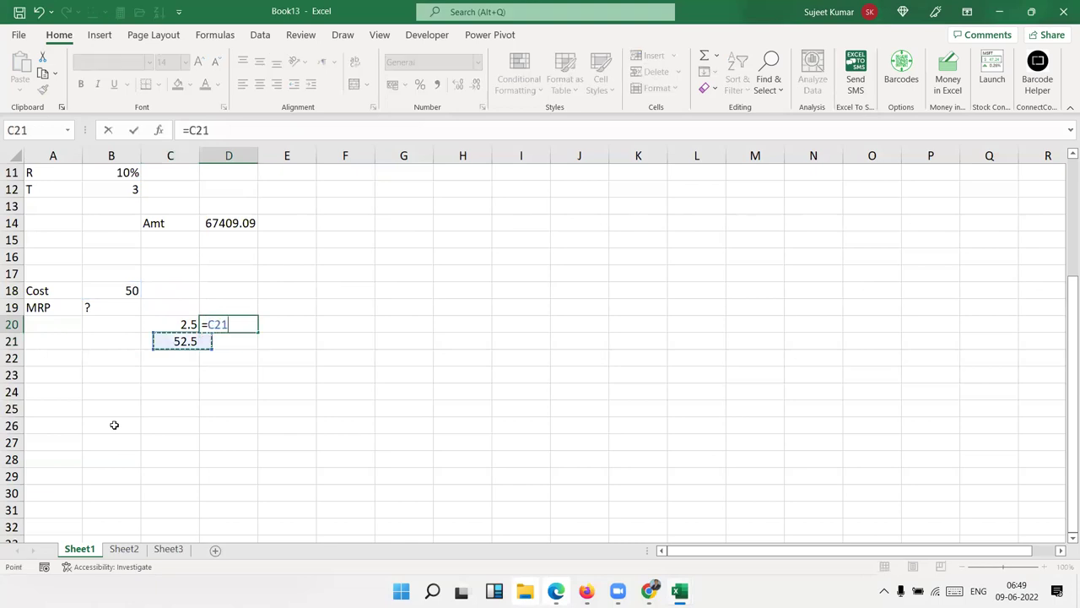
text(*10%)
key(Return)
text(=)
key(Left)
text(+)
key(Up)
key(Return)
Add a 15% markup of D21 in E20 and price =D21+E20 in E21, giving 66.4125
key(Up)
key(Up)
key(Right)
text(=)
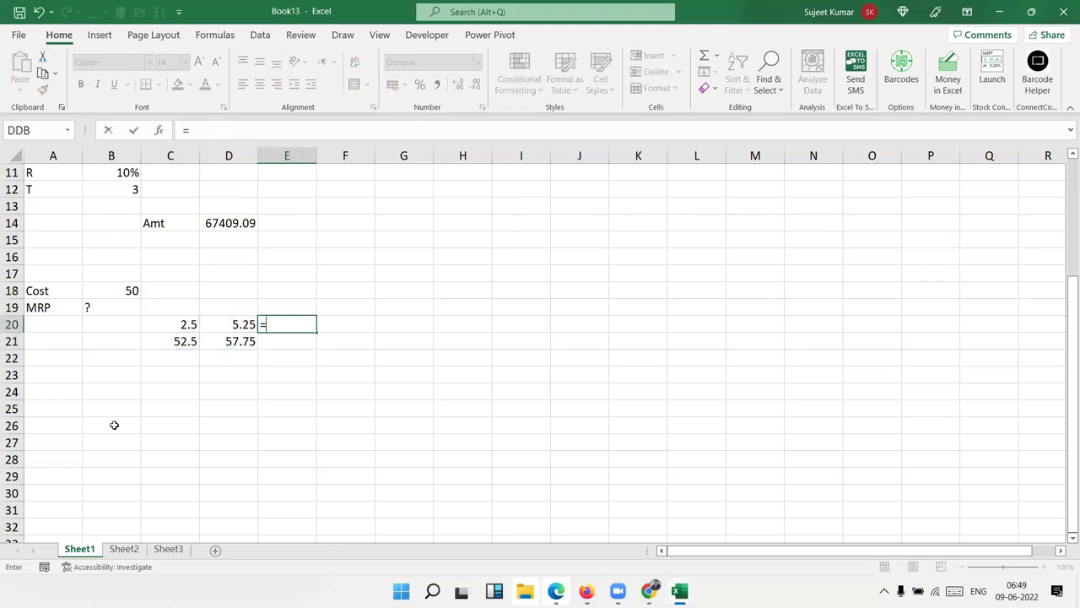
key(Down)
key(Left)
text(*)
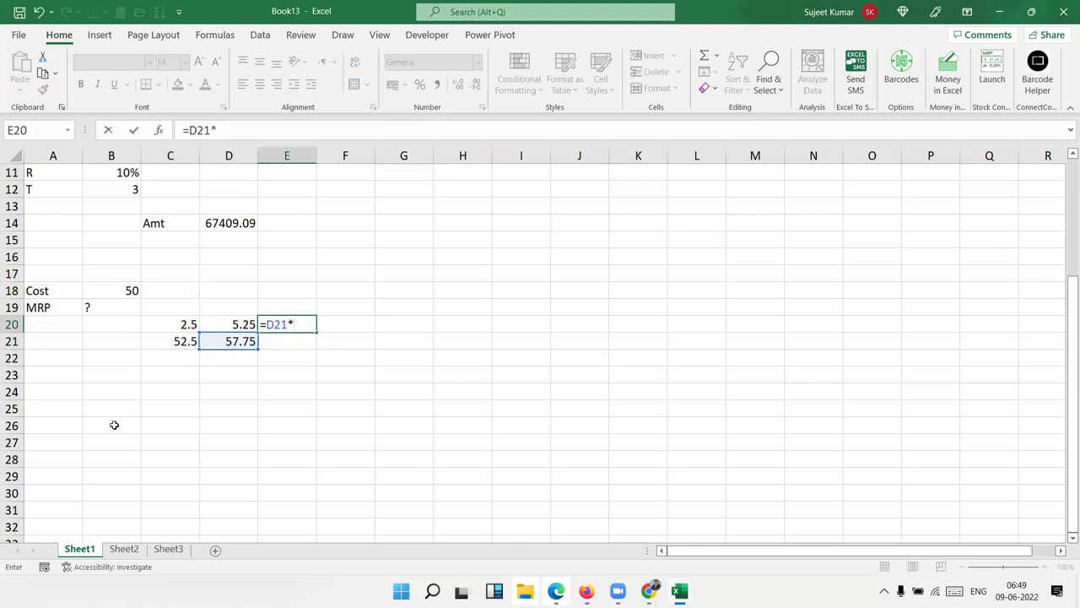
text(15%)
key(ctrl+Return)
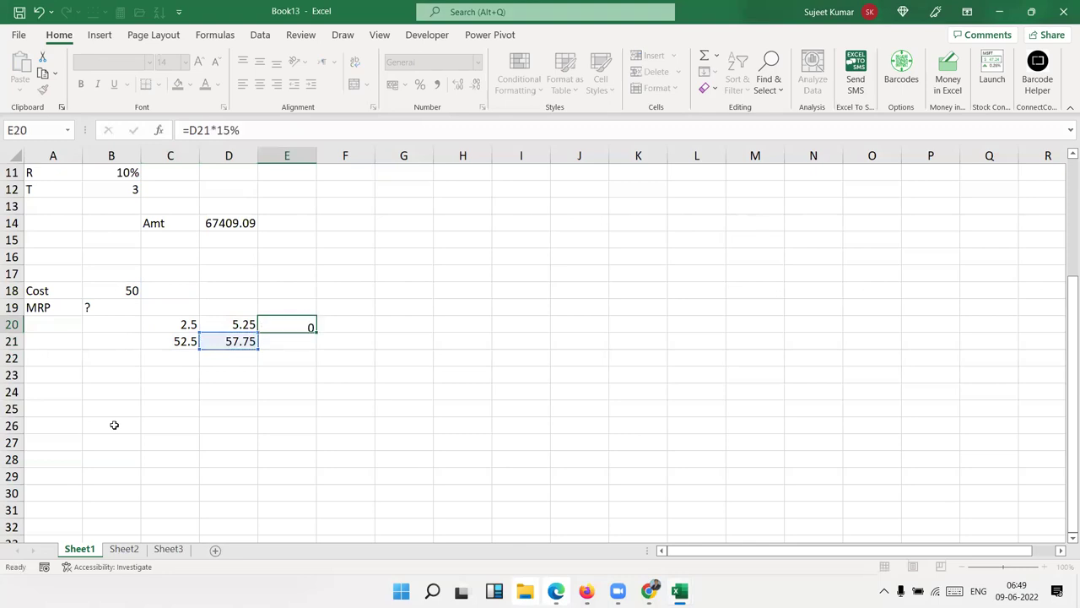
key(Return)
text(=)
key(Left)
text(+)
key(Up)
key(Return)
Add a 20% markup of E21 in F20 and price =E21+F20 in F21, giving 79.695
key(Up)
key(Up)
key(Right)
text(=)
key(Down)
key(Left)
text(*20)
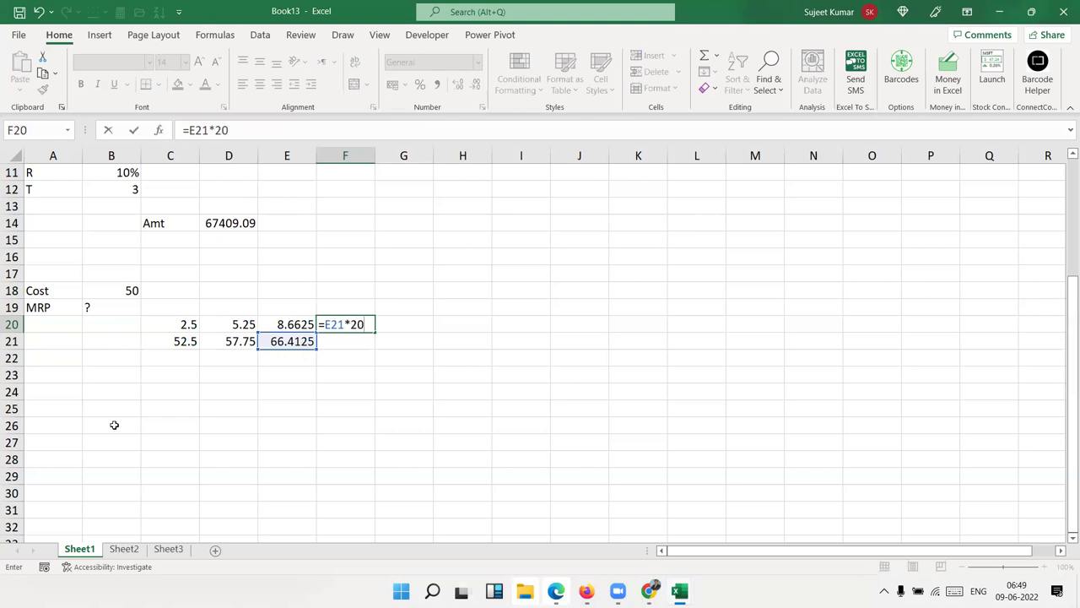
text(%)
key(Return)
text(=)
key(Left)
text(+)
key(Up)
key(Return)
key(Up)
key(Left)
key(Left)
key(Left)
key(Up)
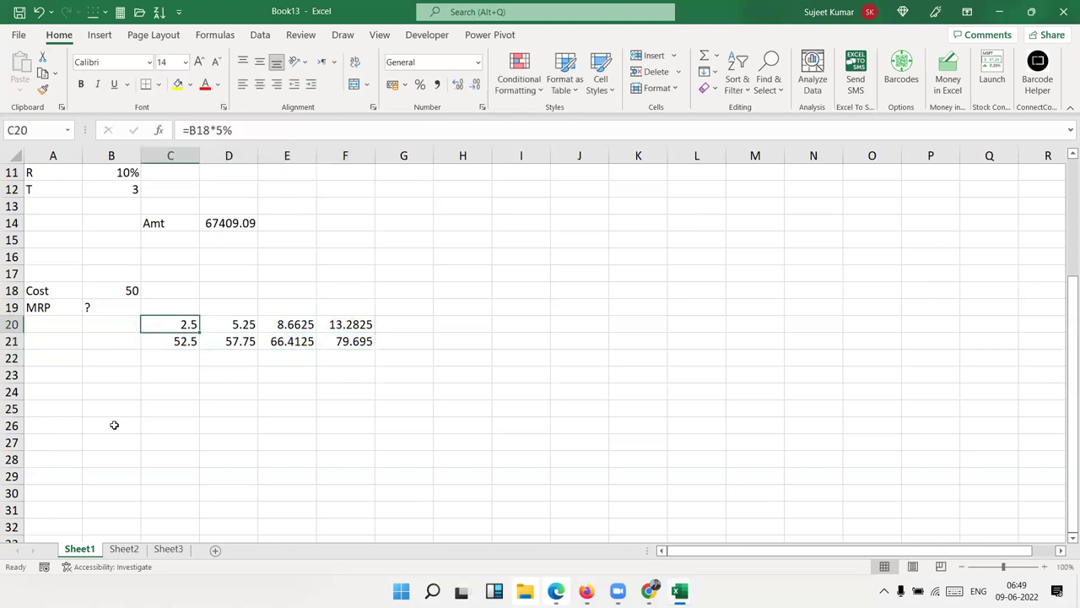
key(Down)
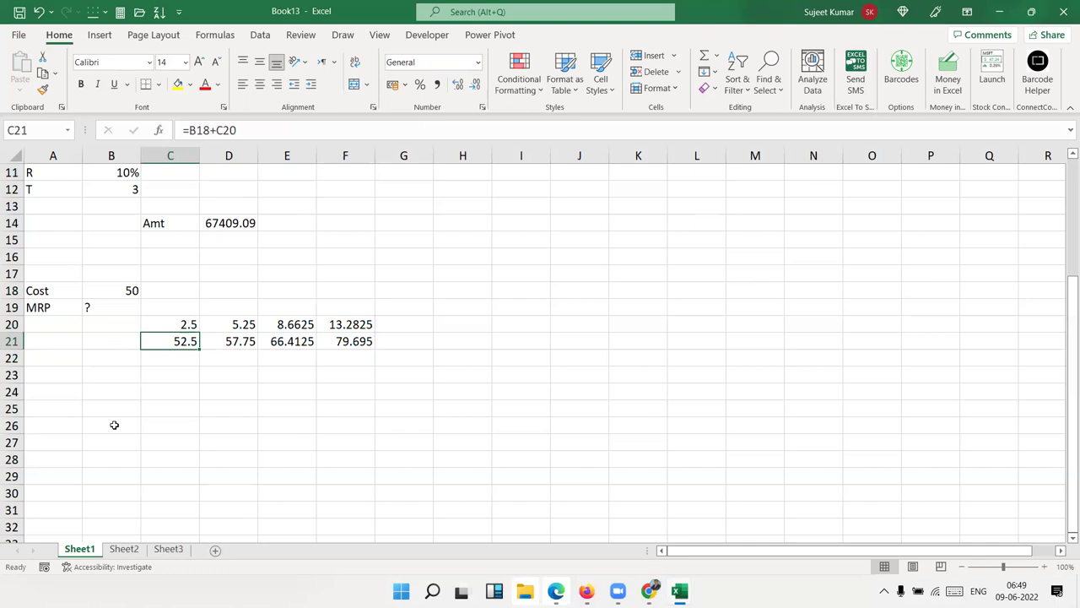
key(Right)
key(Up)
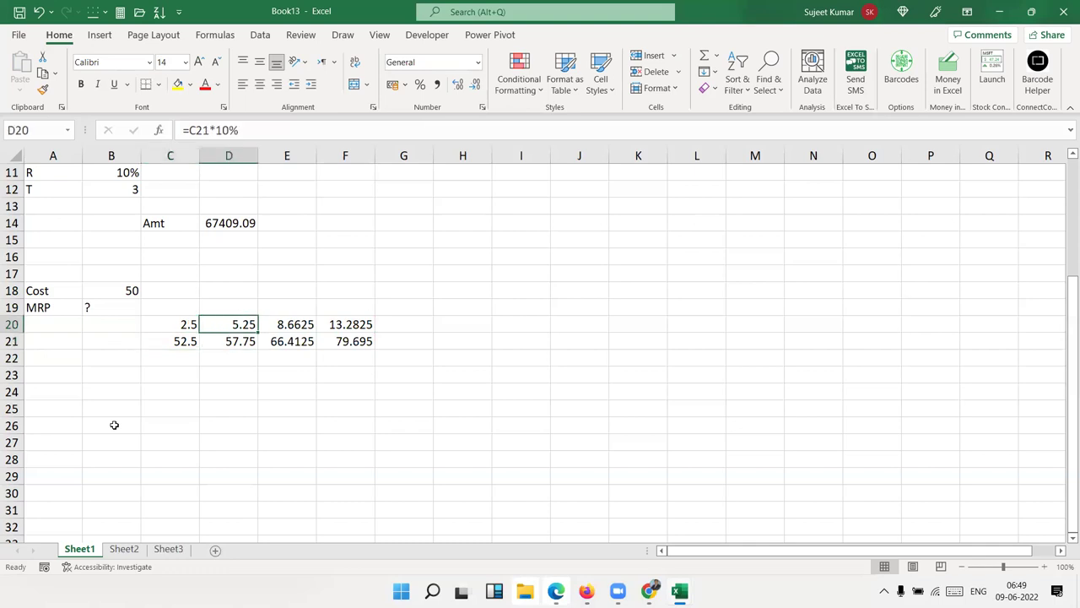
key(Down)
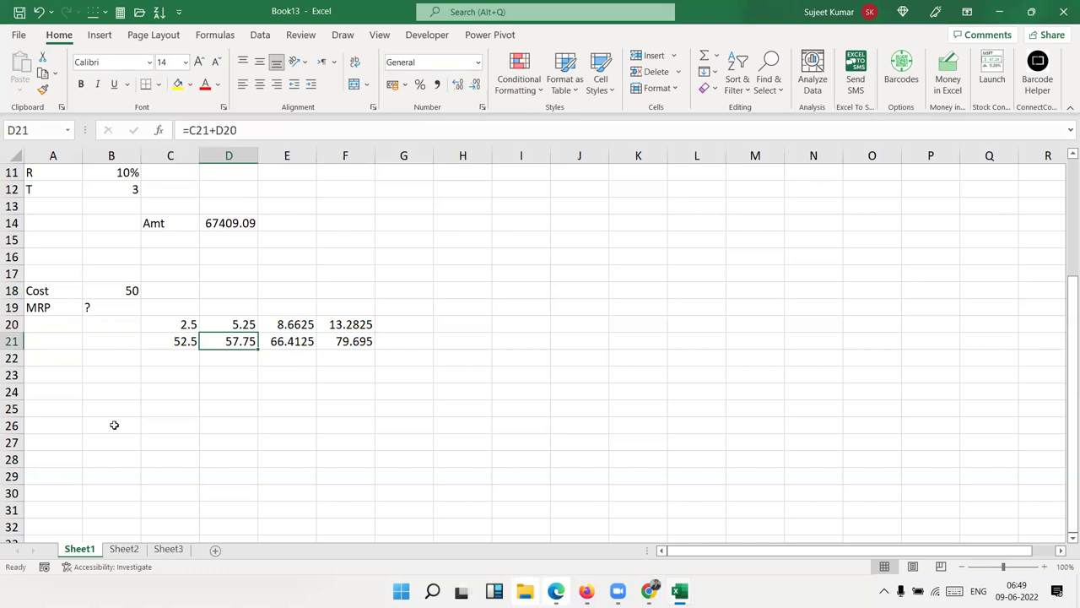
key(Right)
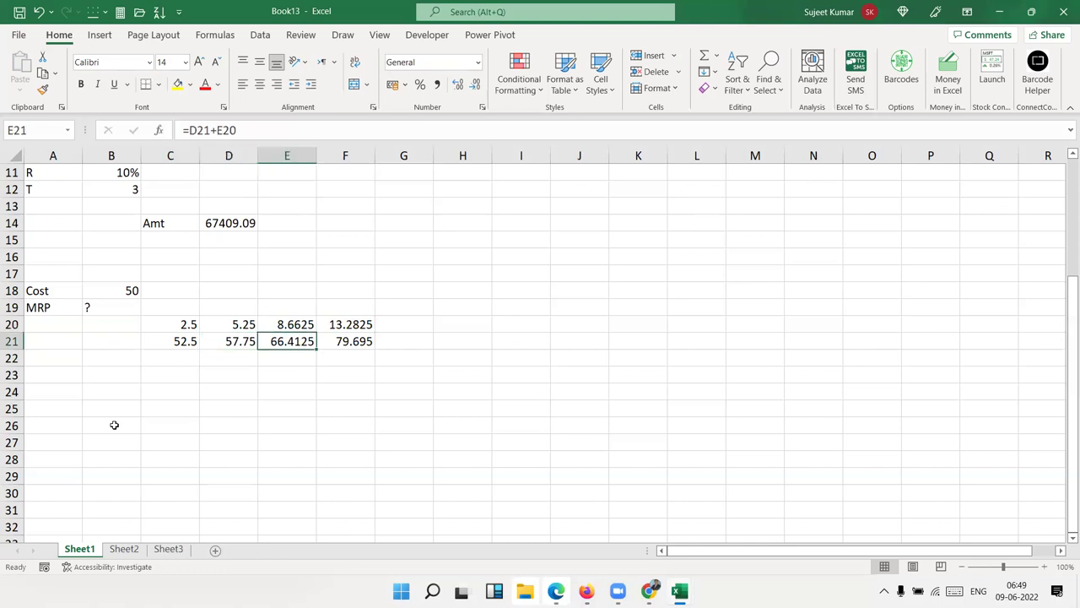
key(Right)
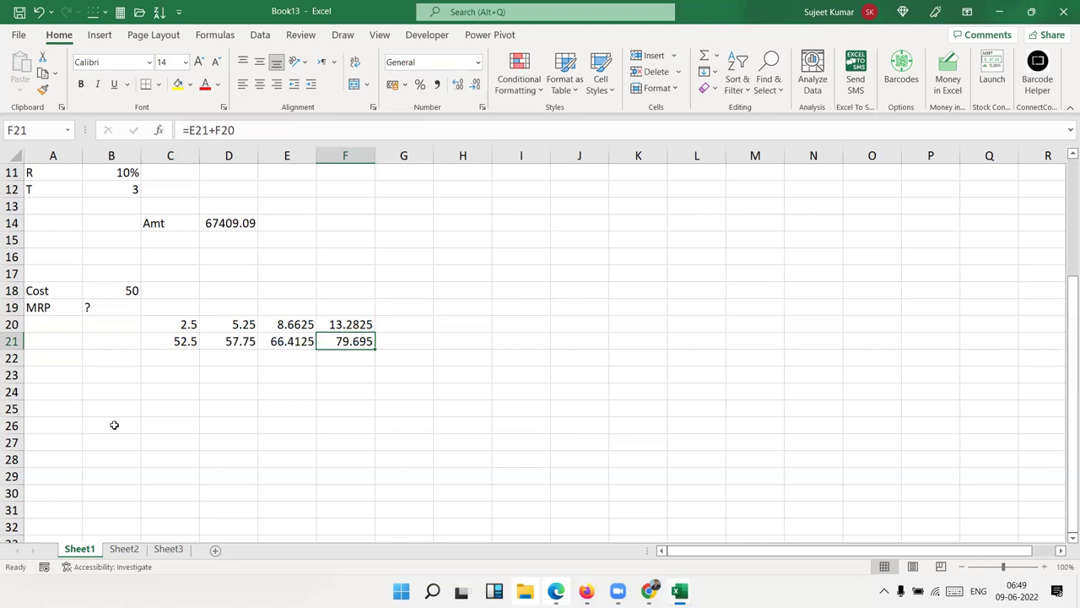
key(shift+Up)
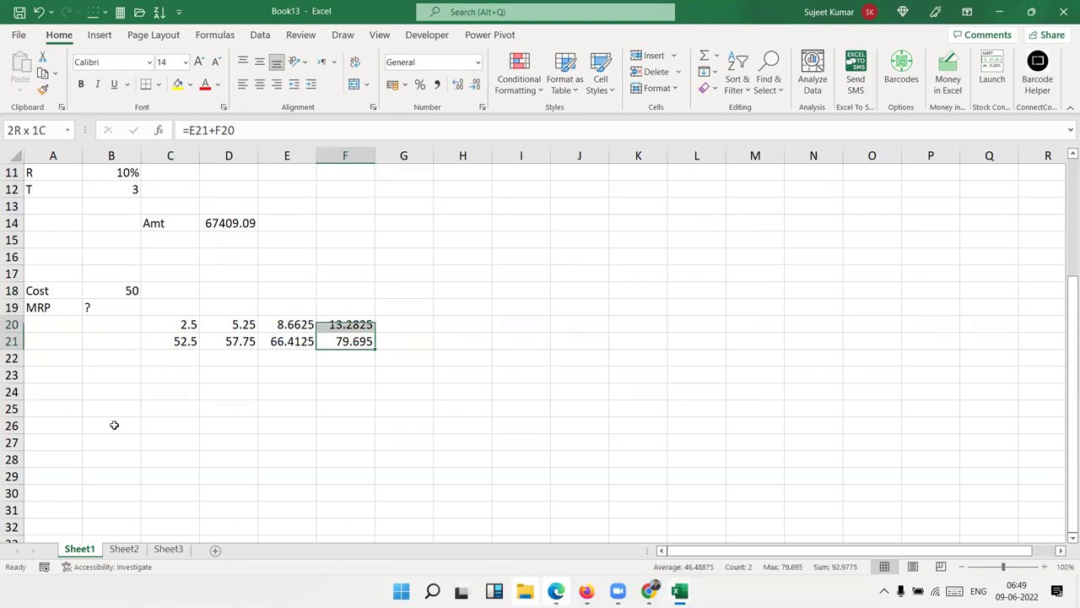
key(shift+Left)
key(shift+Left)
key(shift+Left)
key(Up)
key(Left)
key(Left)
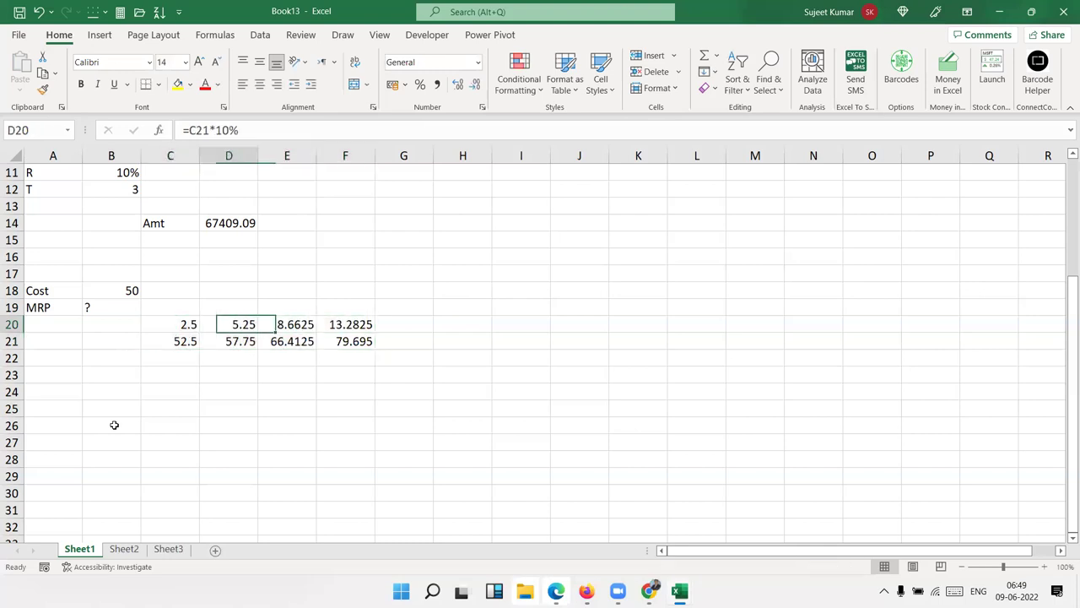
key(Left)
key(Up)
key(Left)
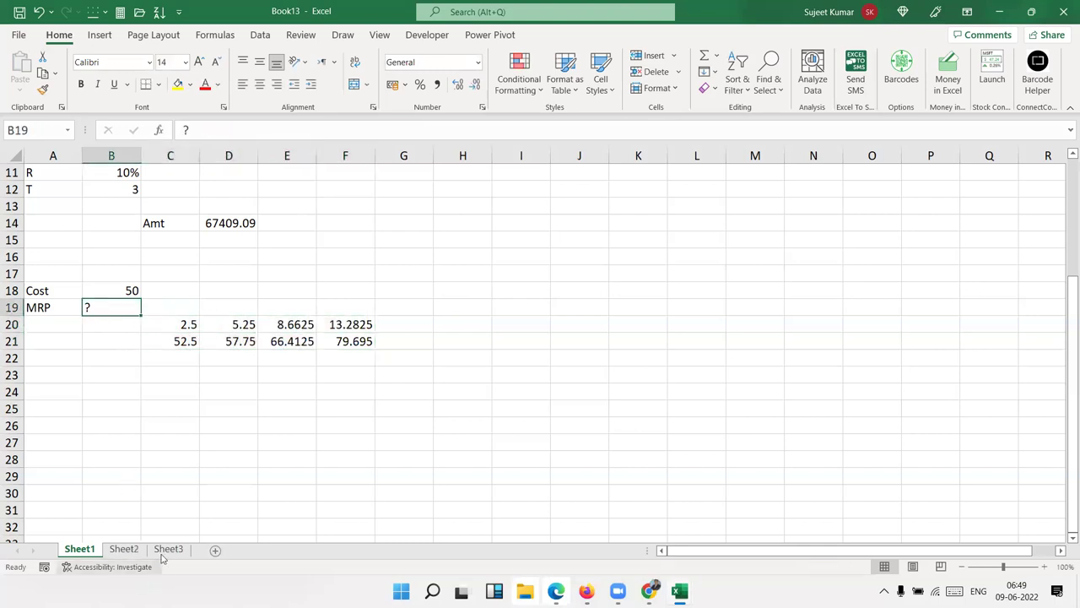
click(175, 328)
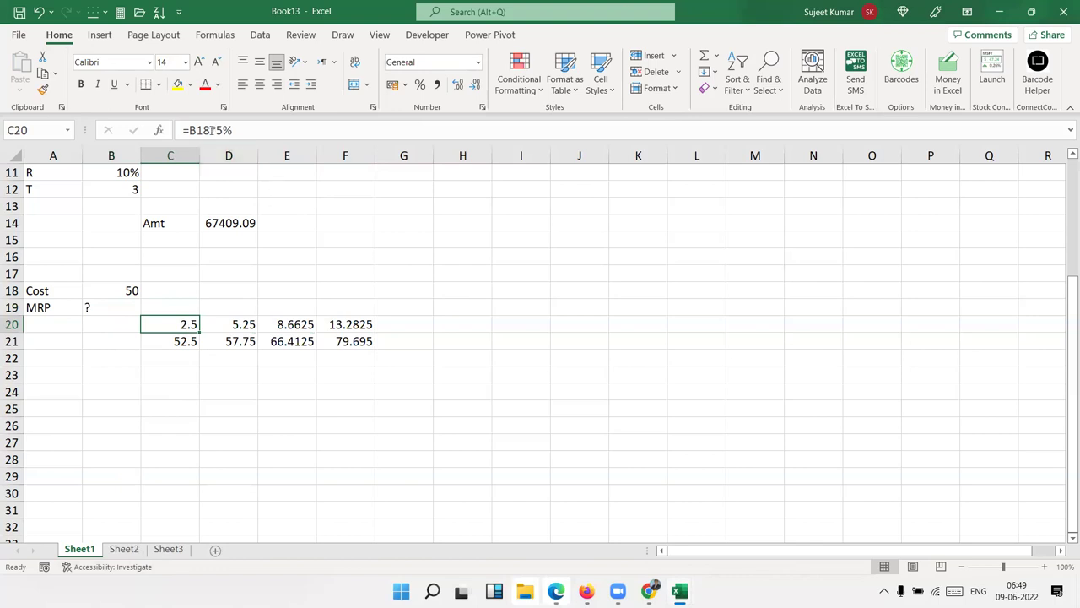
Rewrite C21's formula as =B18+(B18*5%), undoing a first failed paste attempt
drag(189, 130, 234, 130)
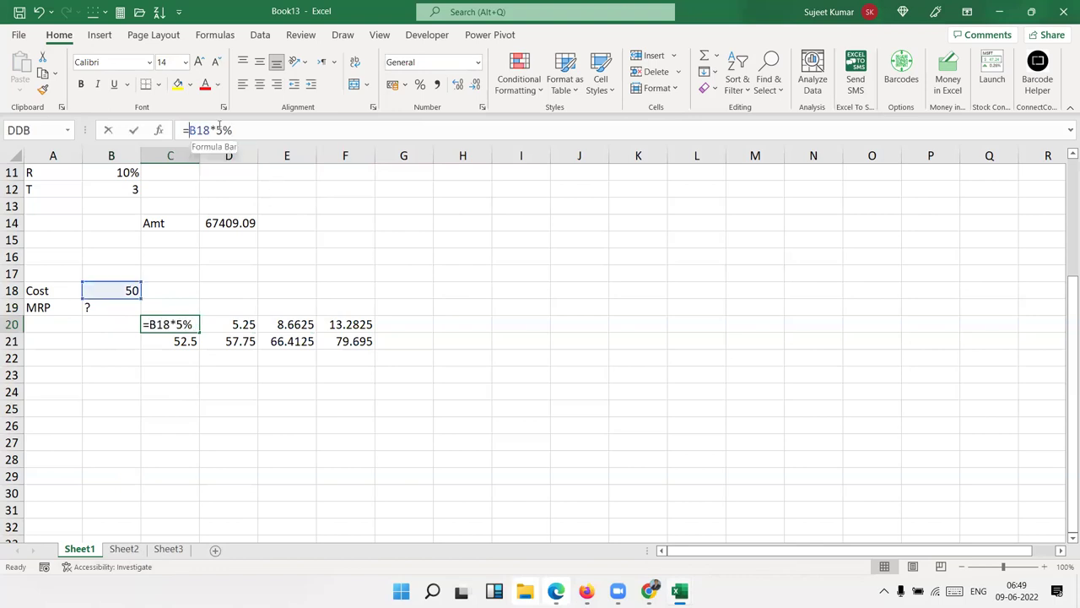
key(Escape)
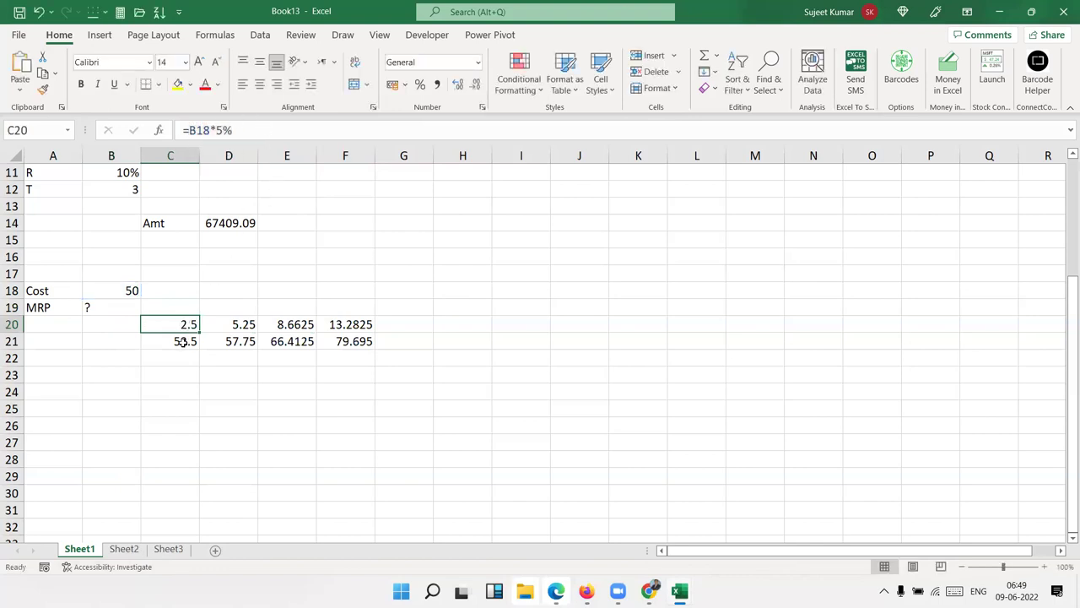
double_click(179, 341)
double_click(161, 341)
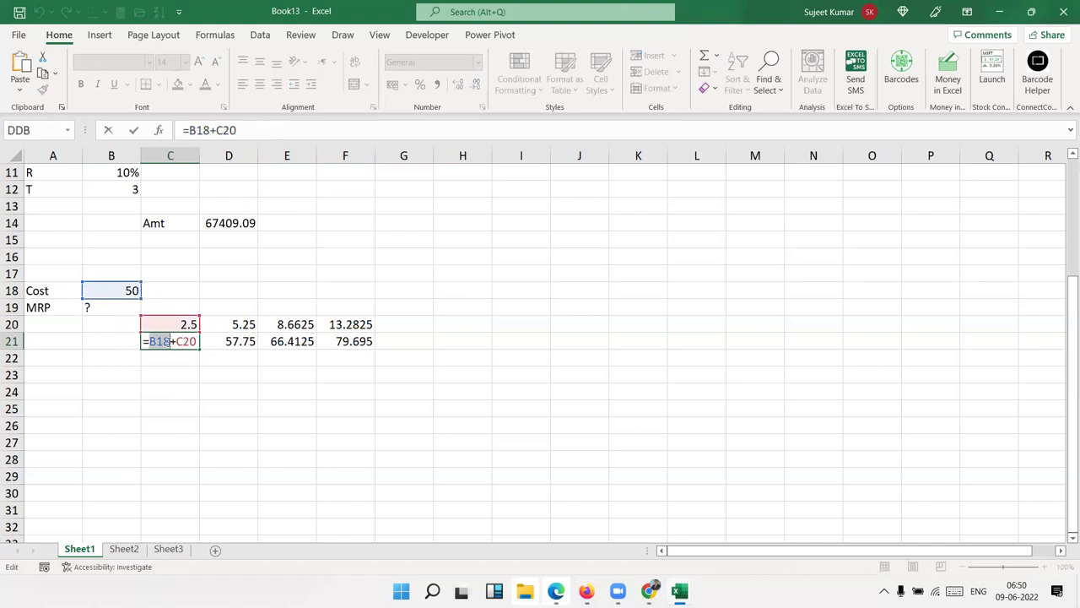
text(())
key(Left)
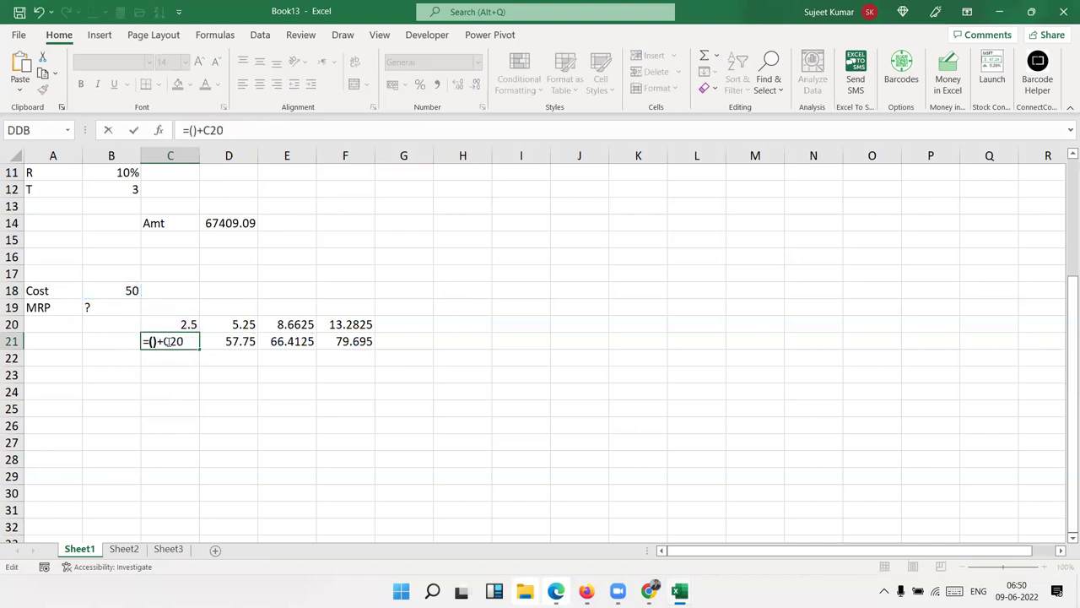
key(ctrl+v)
key(Return)
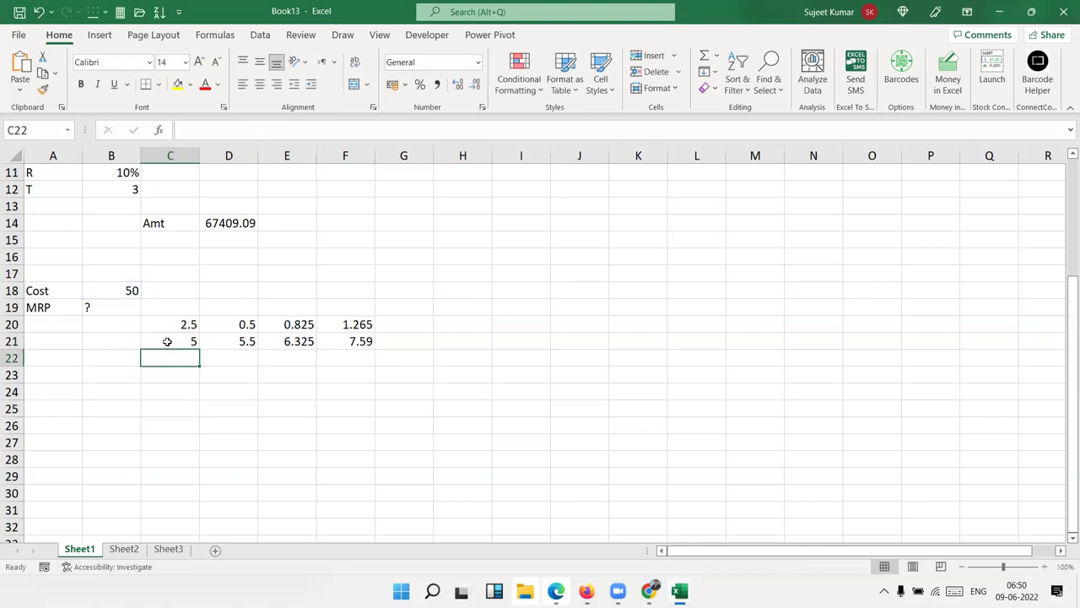
key(ctrl+z)
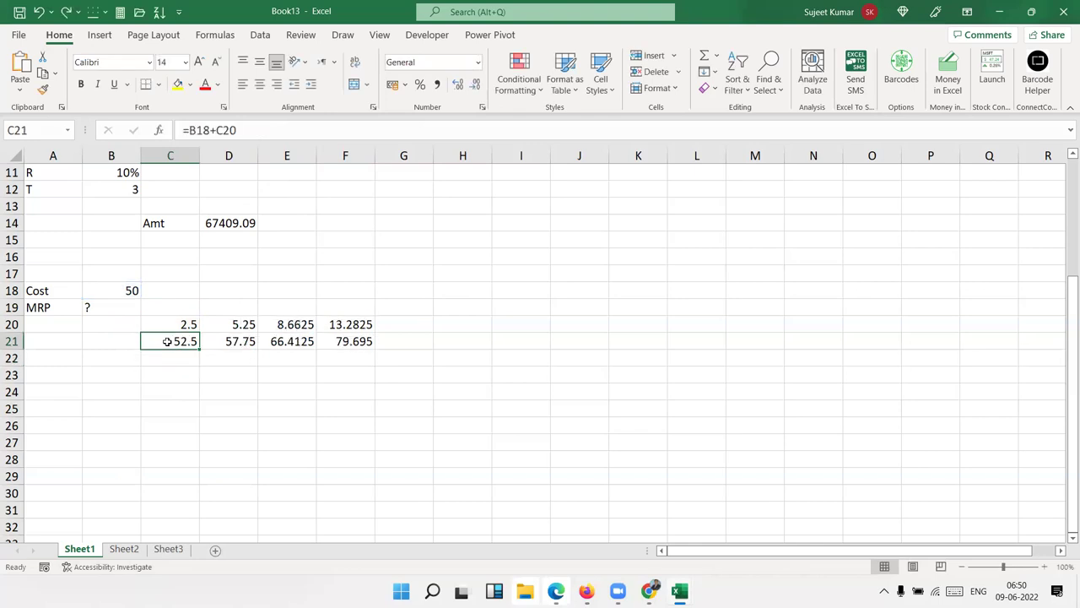
click(220, 130)
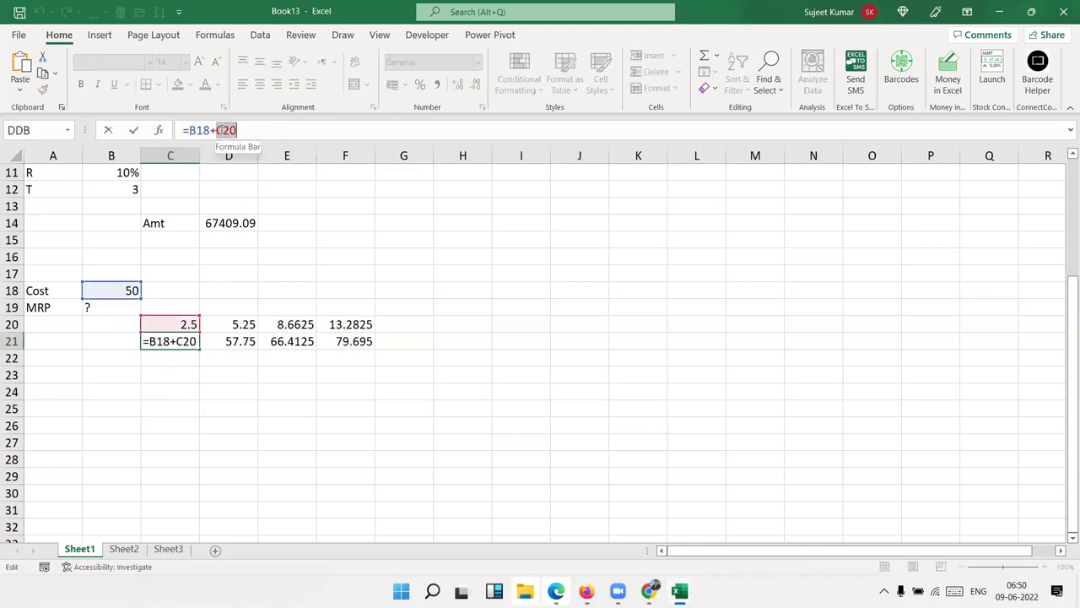
text(())
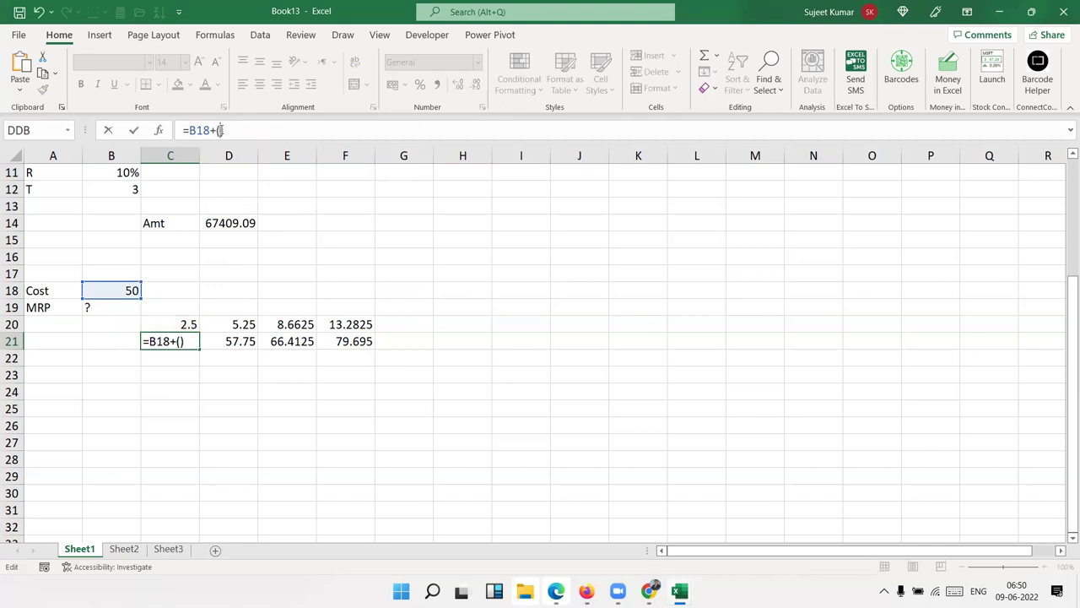
text(B18*5%)
key(Return)
key(Up)
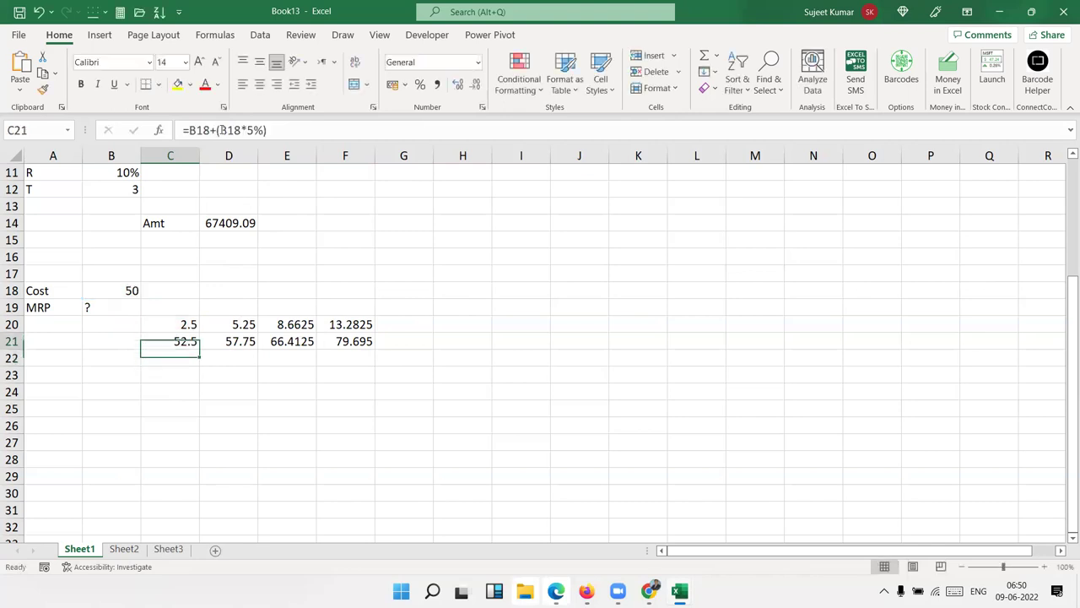
Clear the 2.5 helper value in C20 and copy C21's cost-plus-5% expression
key(Up)
key(Delete)
key(Down)
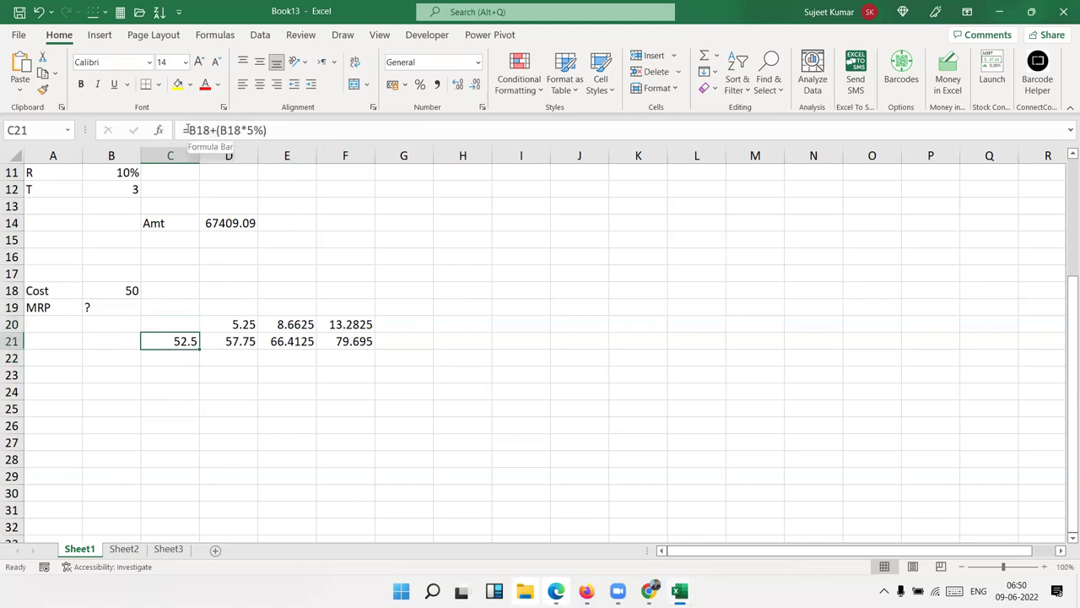
drag(187, 130, 267, 130)
key(ctrl+c)
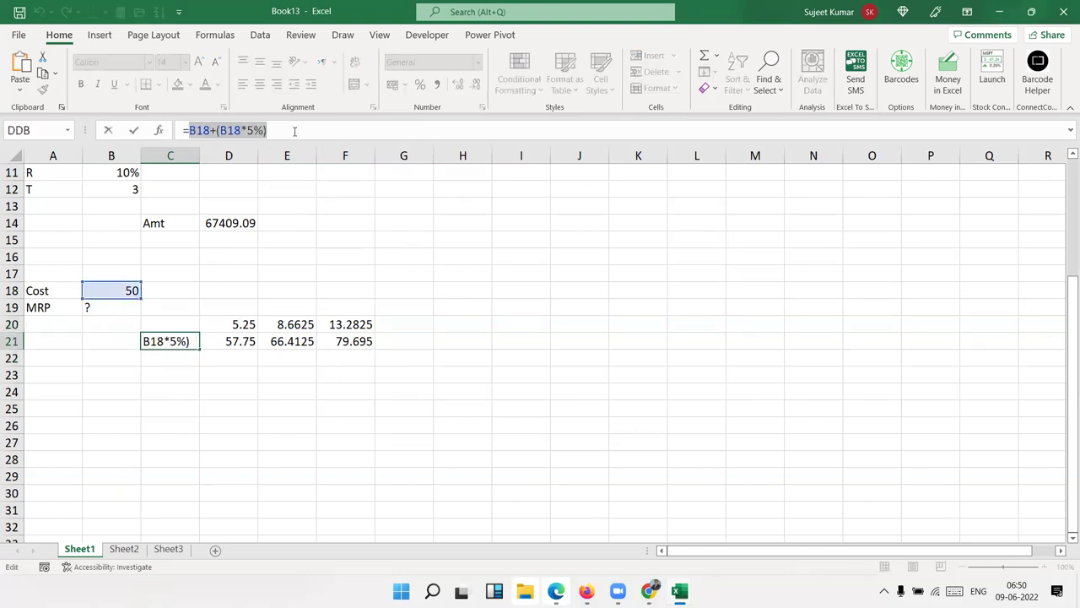
key(Escape)
click(240, 323)
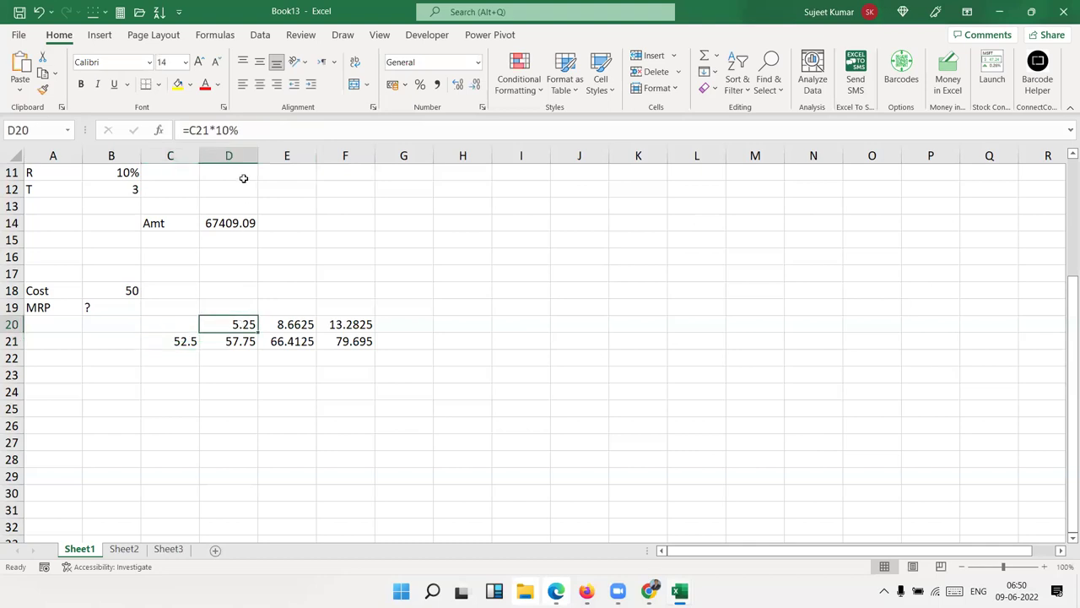
Replace the C21 references in D20 and D21 with the expression (B18+(B18*5%))
double_click(203, 131)
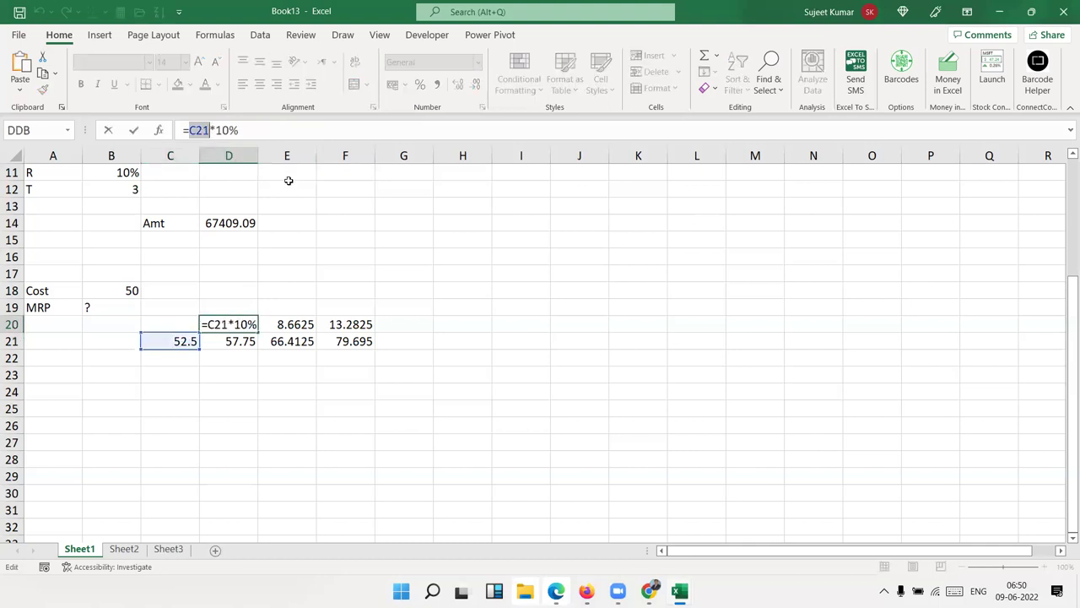
text(())
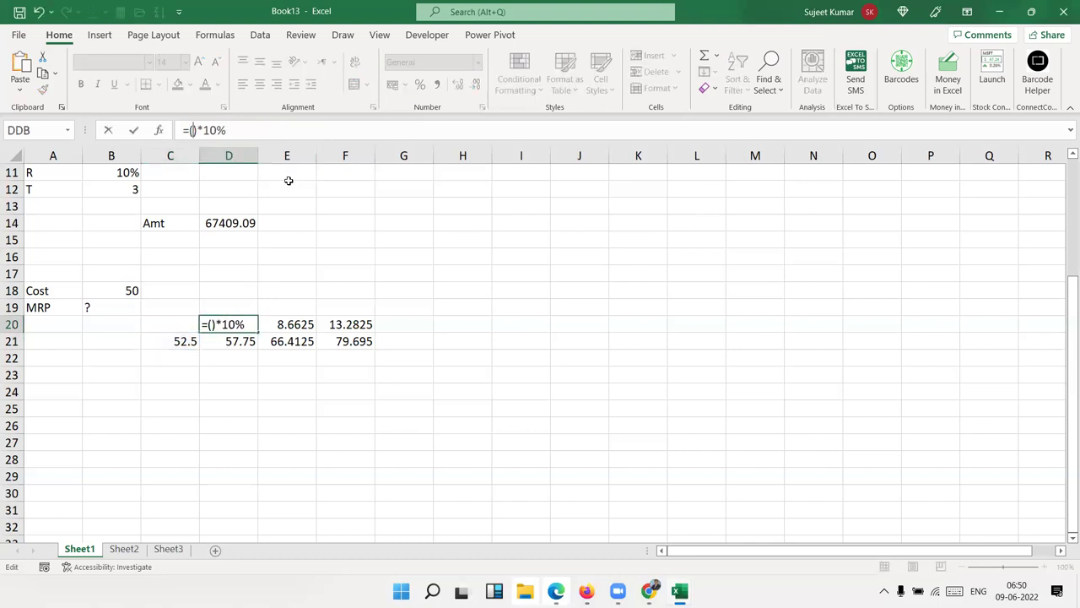
text(B18+(B18*5%))
key(Return)
key(Left)
key(Right)
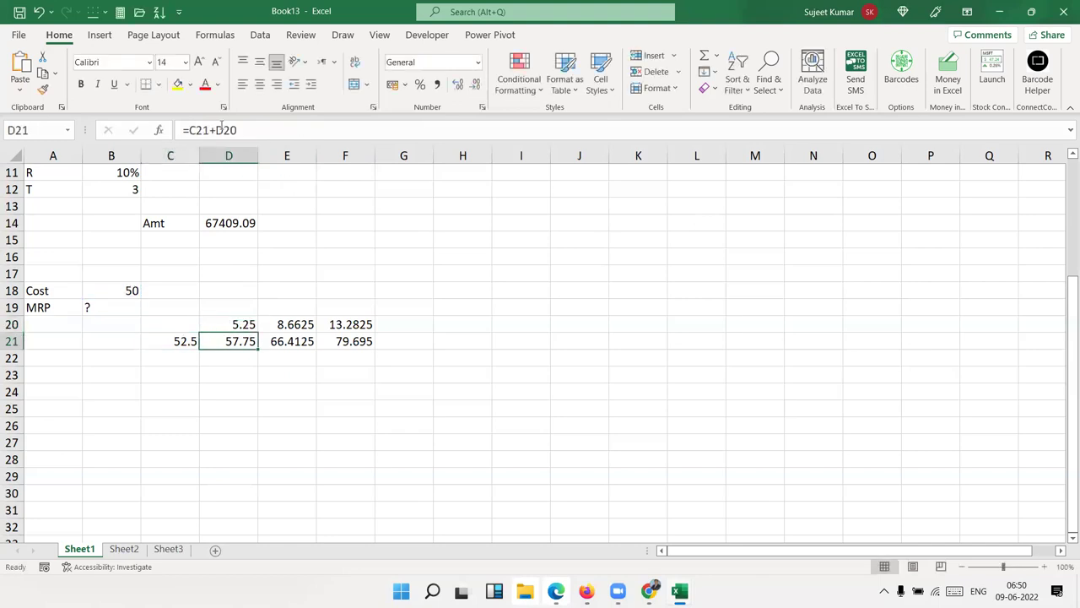
double_click(207, 130)
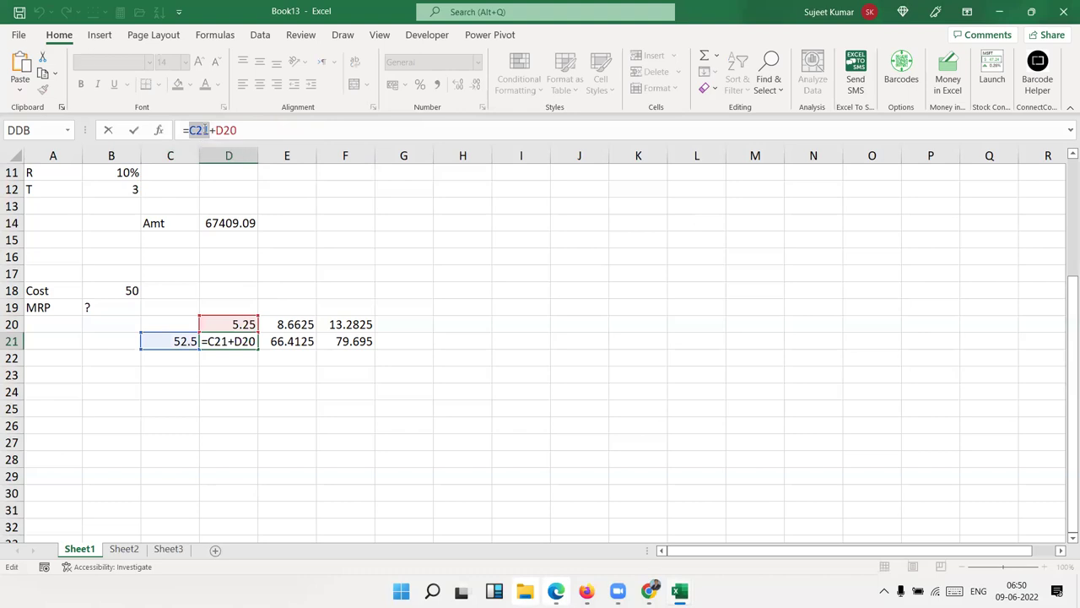
text(())
key(ctrl+v)
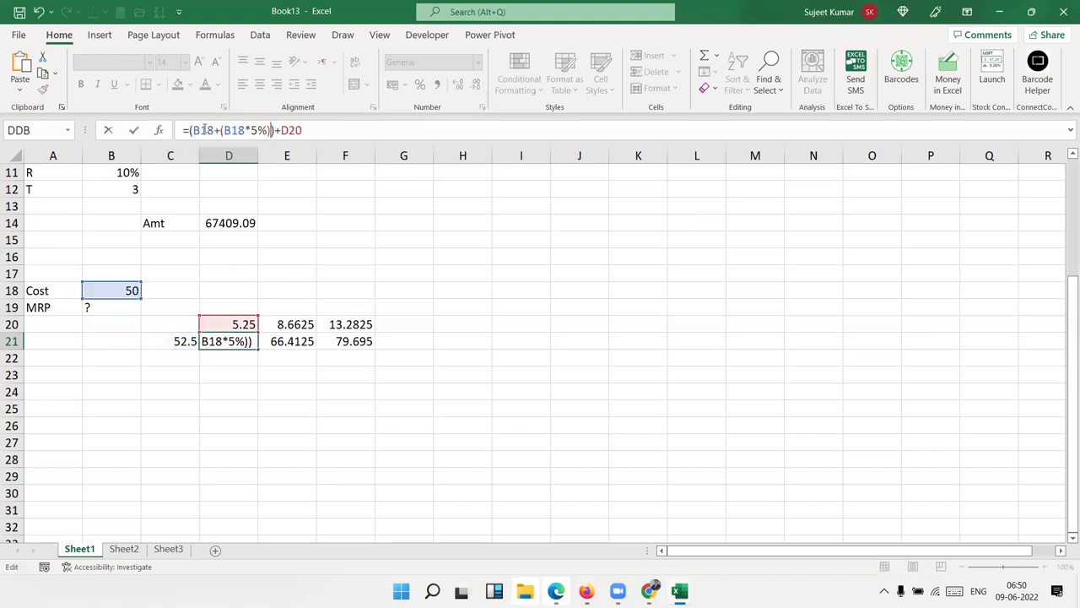
key(Return)
key(Up)
key(Left)
key(Right)
Substitute D20's bracketed expression times 10% for the D20 reference in D21's formula
key(Up)
drag(189, 130, 271, 130)
key(ctrl+c)
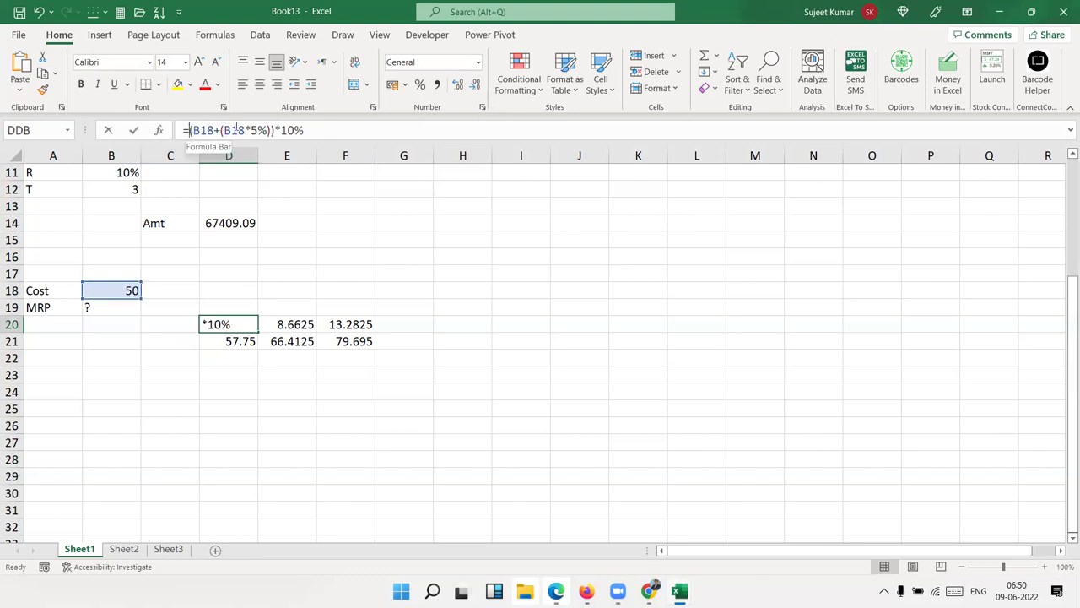
key(Escape)
click(235, 338)
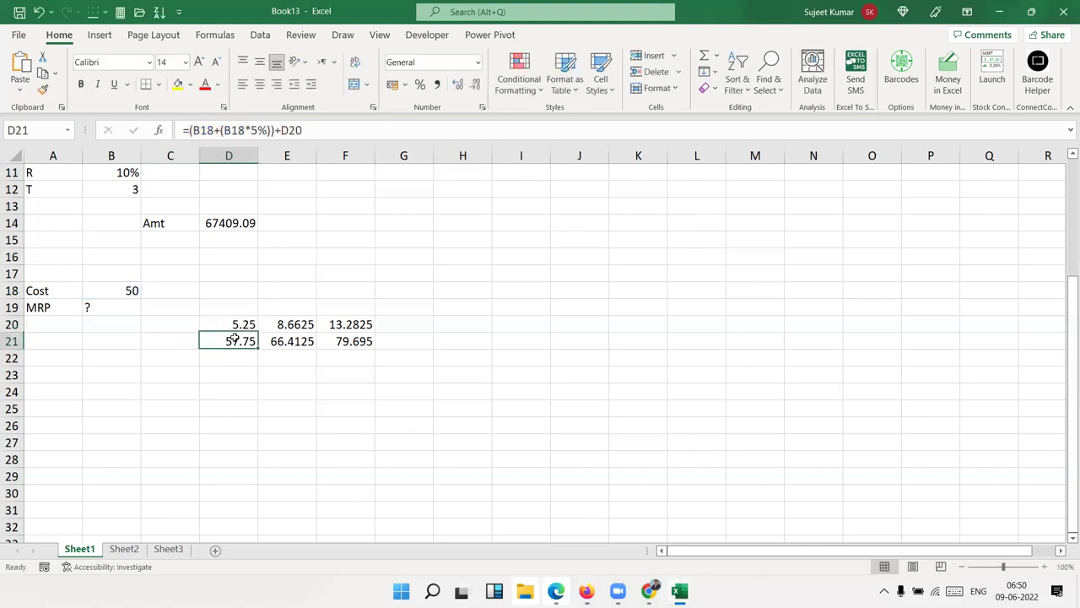
click(301, 130)
double_click(299, 131)
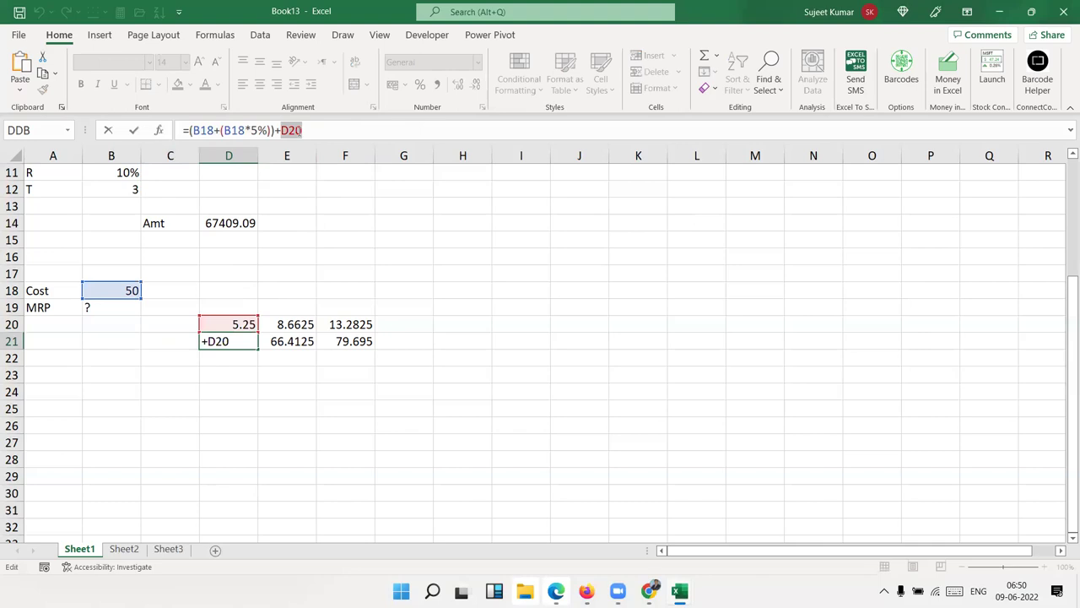
text(())
key(ctrl+v)
text(*10%)
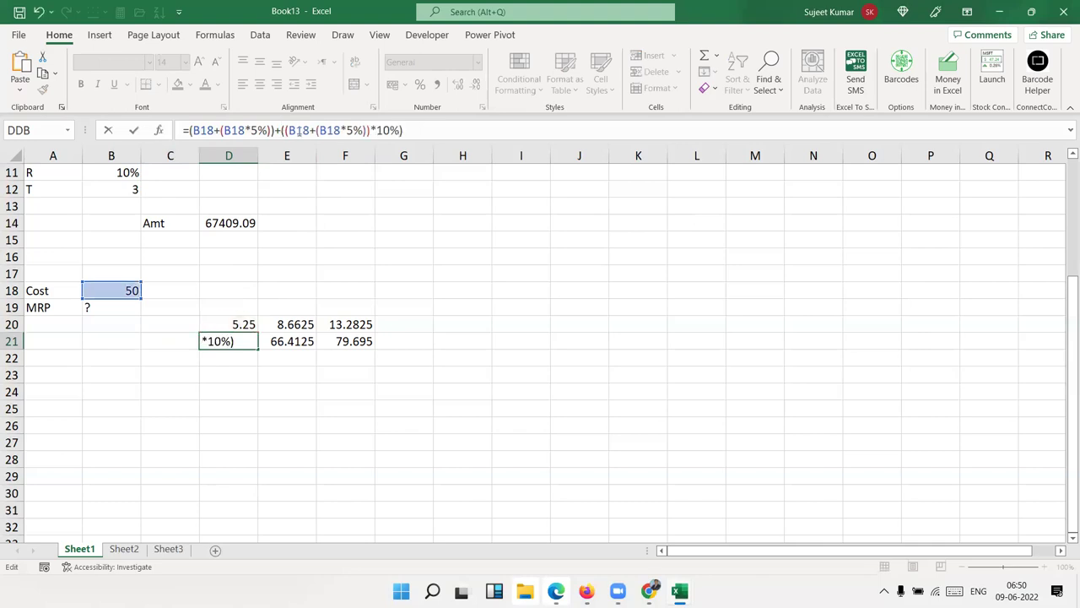
key(Return)
Clear D20 and copy D21's full formula =(B18+(B18*5%))+((B18+(B18*5%))*10%)
key(Up)
key(Up)
key(Delete)
key(Down)
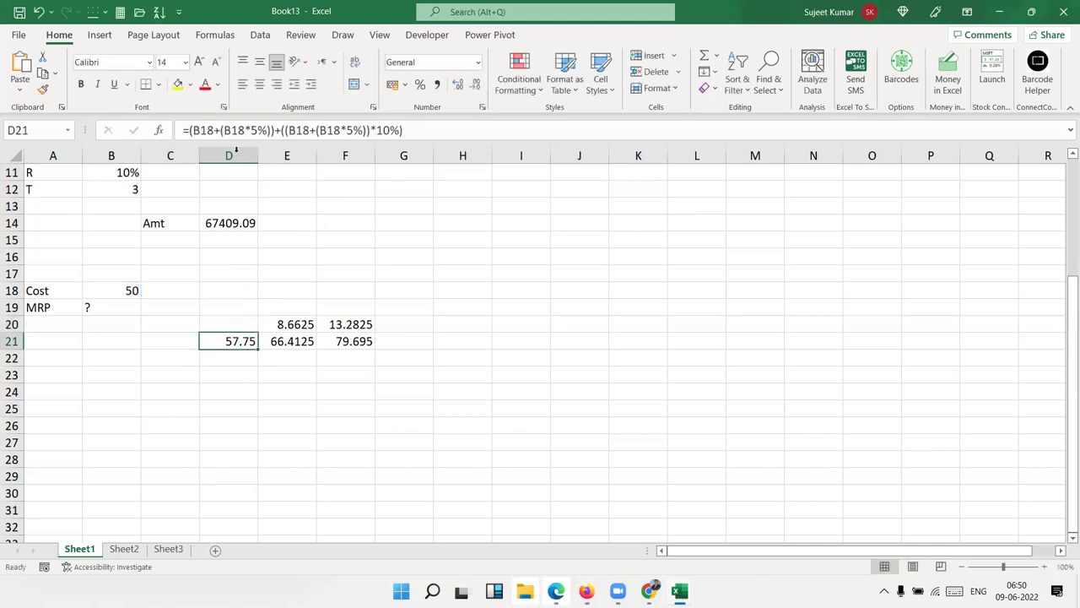
click(191, 130)
drag(190, 130, 405, 130)
key(ctrl+c)
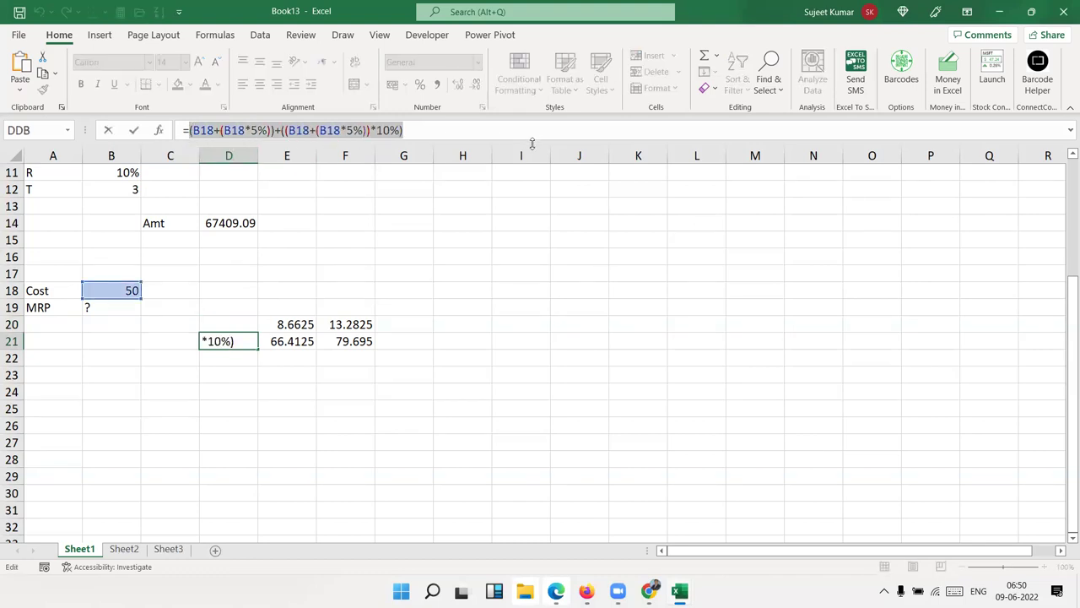
click(287, 324)
Replace the D21 reference in E20's formula with the copied D21 formula
double_click(200, 130)
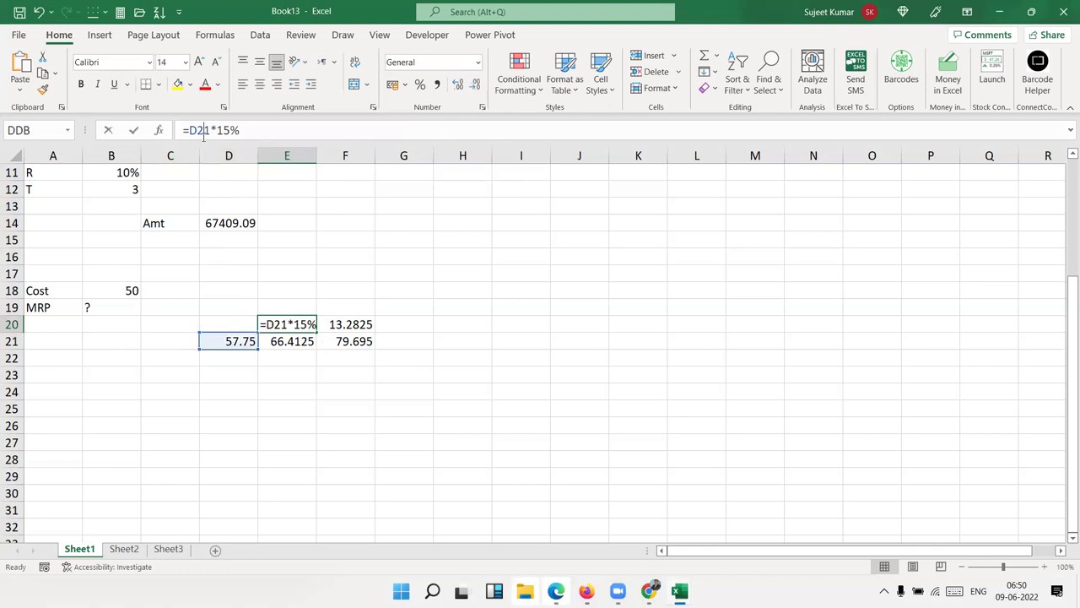
key(BackSpace)
text(())
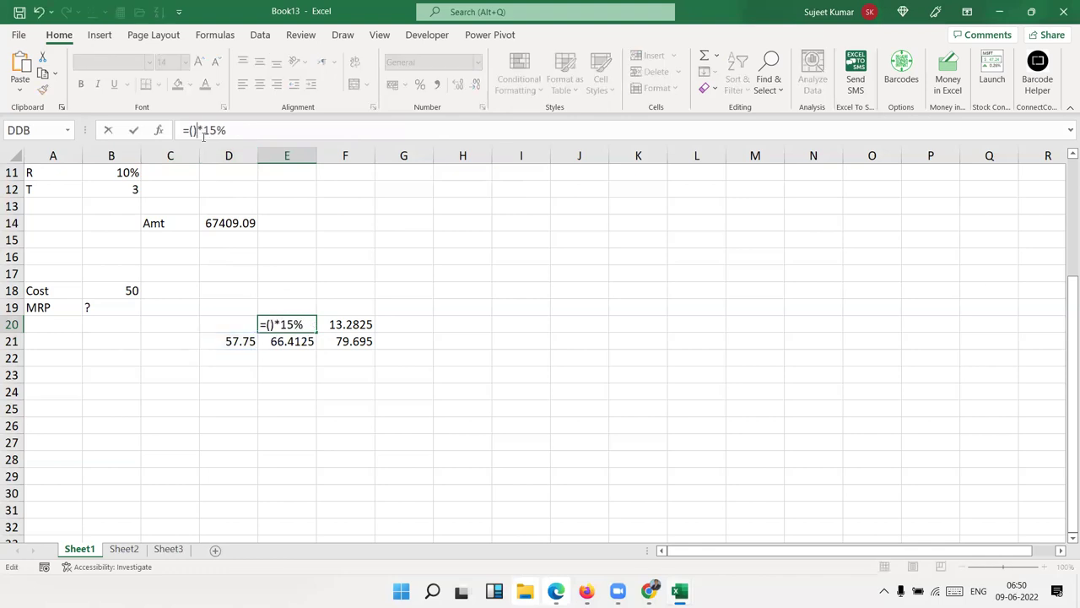
key(ctrl+v)
key(ctrl+Return)
key(Down)
key(Left)
key(Right)
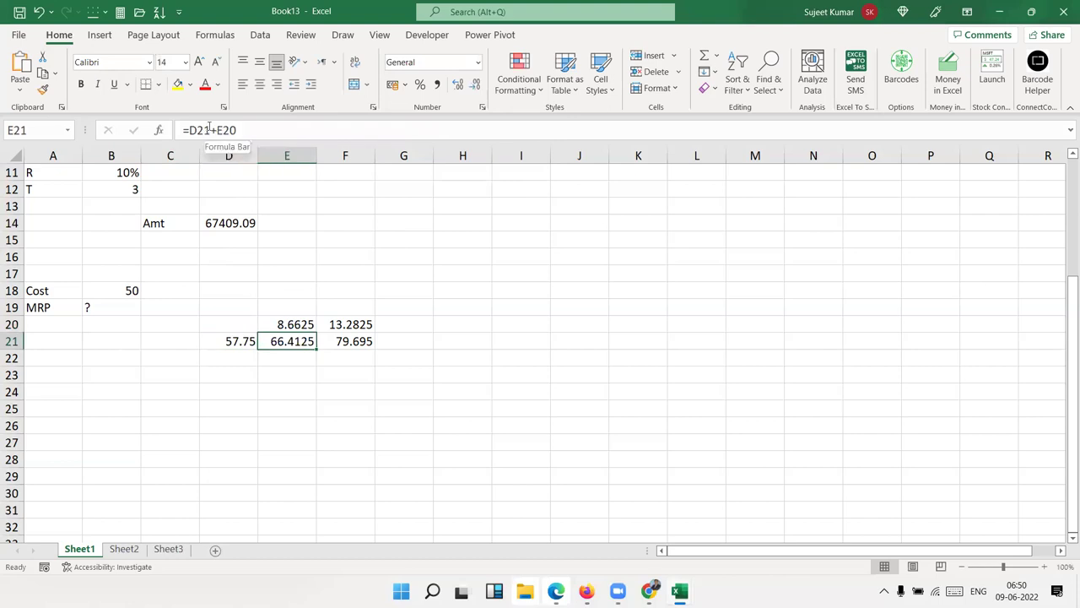
Paste the D21 formula into E21 in place of its D21 reference, then clear D21's 57.75
double_click(206, 129)
text(())
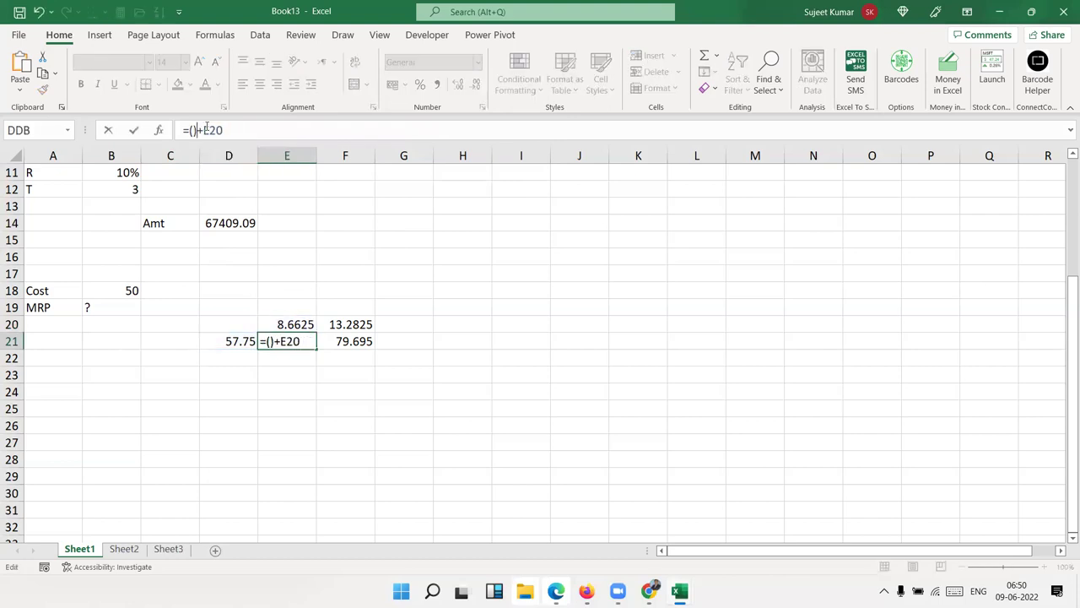
key(ctrl+v)
key(Return)
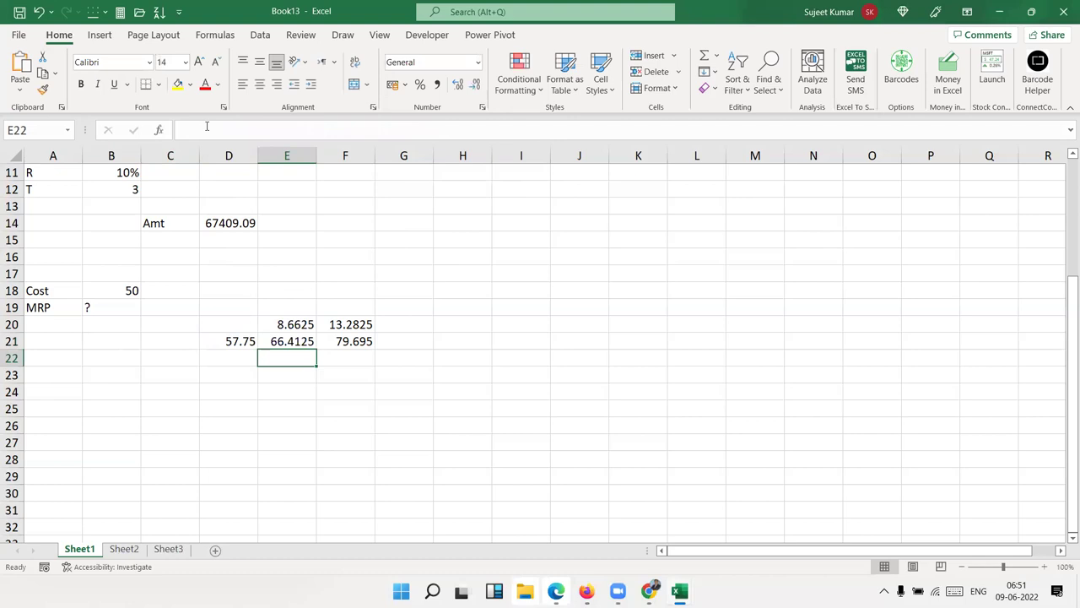
key(Up)
key(Left)
key(Up)
key(Down)
key(Delete)
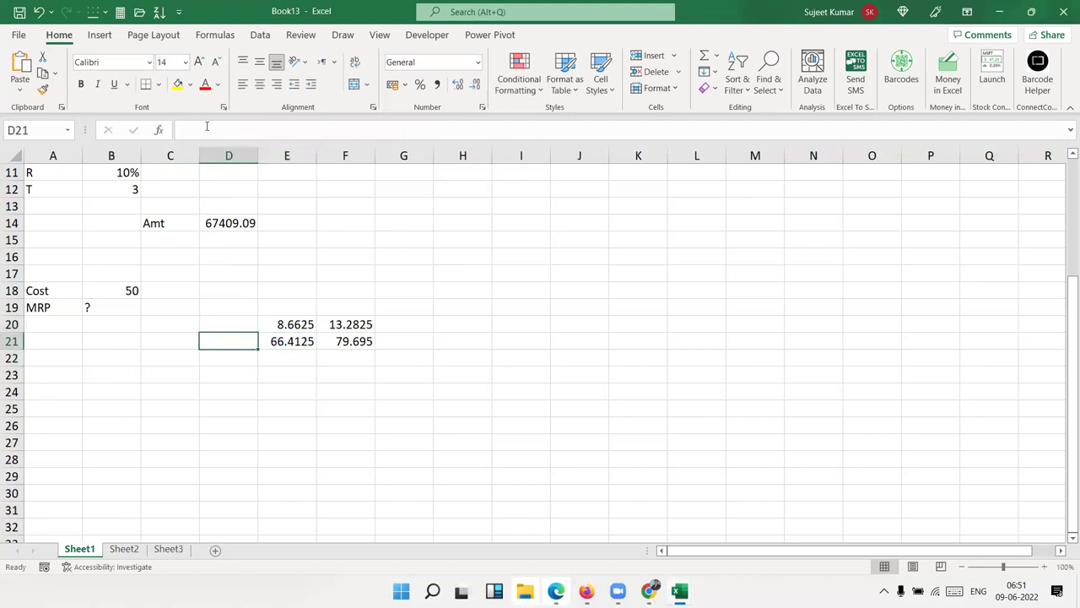
key(Up)
key(Right)
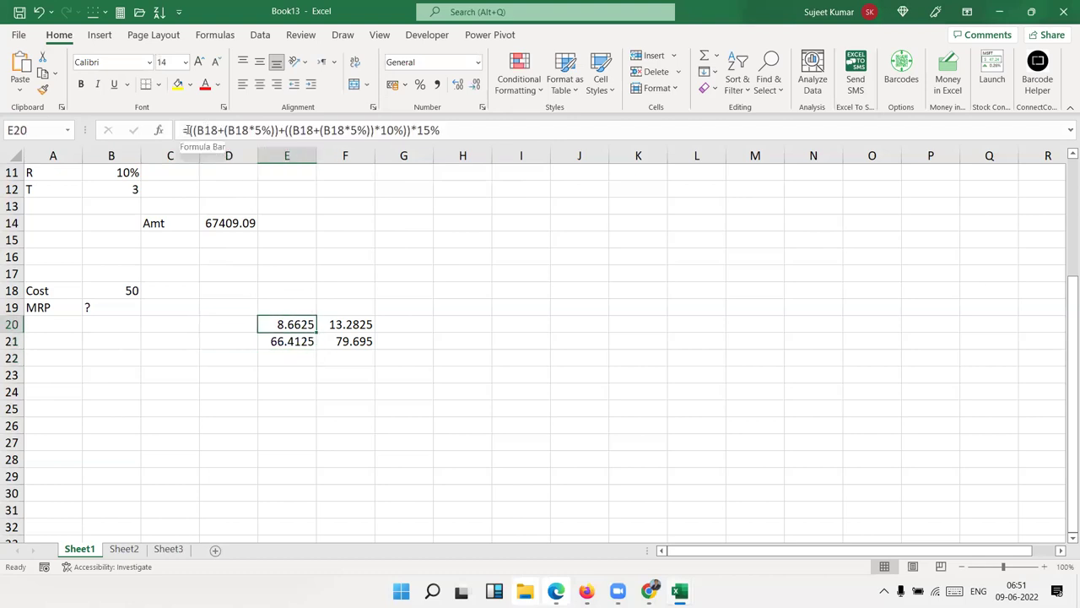
Copy E20's formula and substitute it for the E20 reference in E21
drag(184, 130, 586, 131)
key(ctrl+c)
key(Escape)
key(Down)
click(418, 130)
double_click(426, 130)
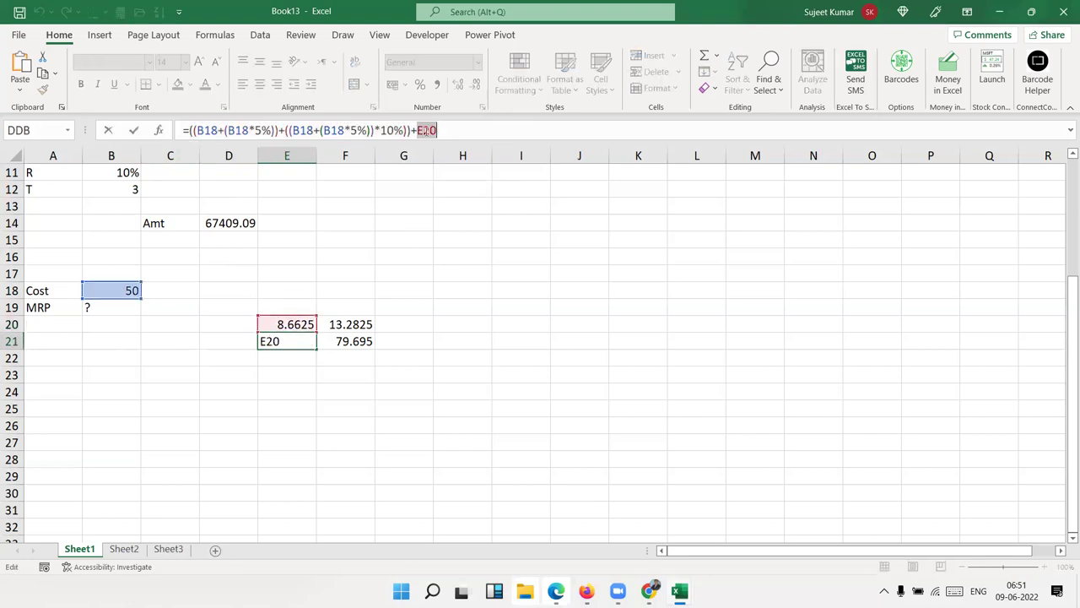
text(())
key(ctrl+v)
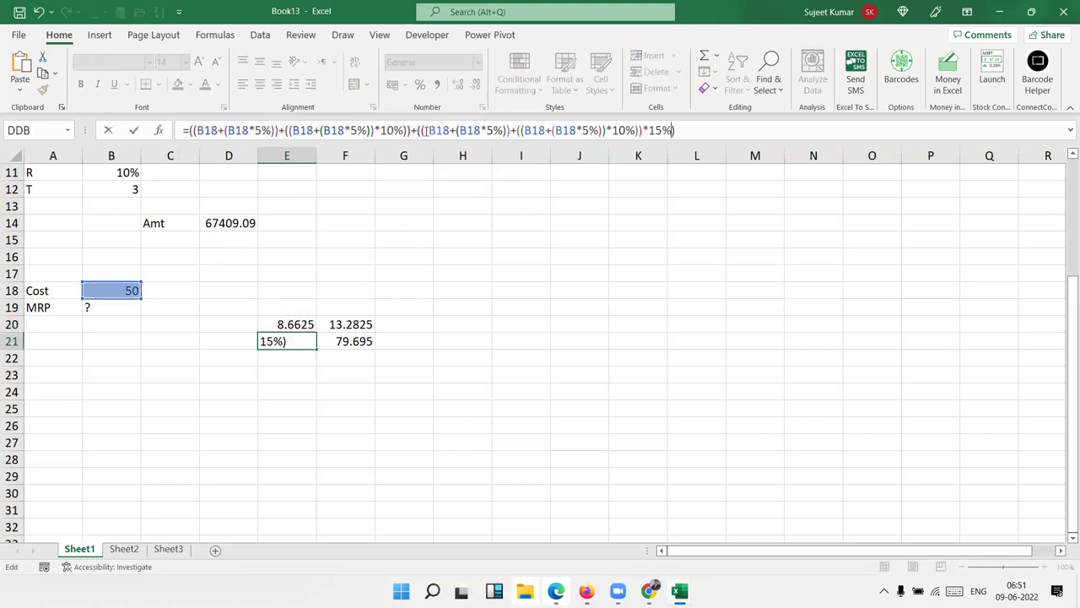
key(Return)
Clear the 8.6625 helper in E20, restoring an accidentally cleared E21, and copy E21's formula
key(Up)
key(Delete)
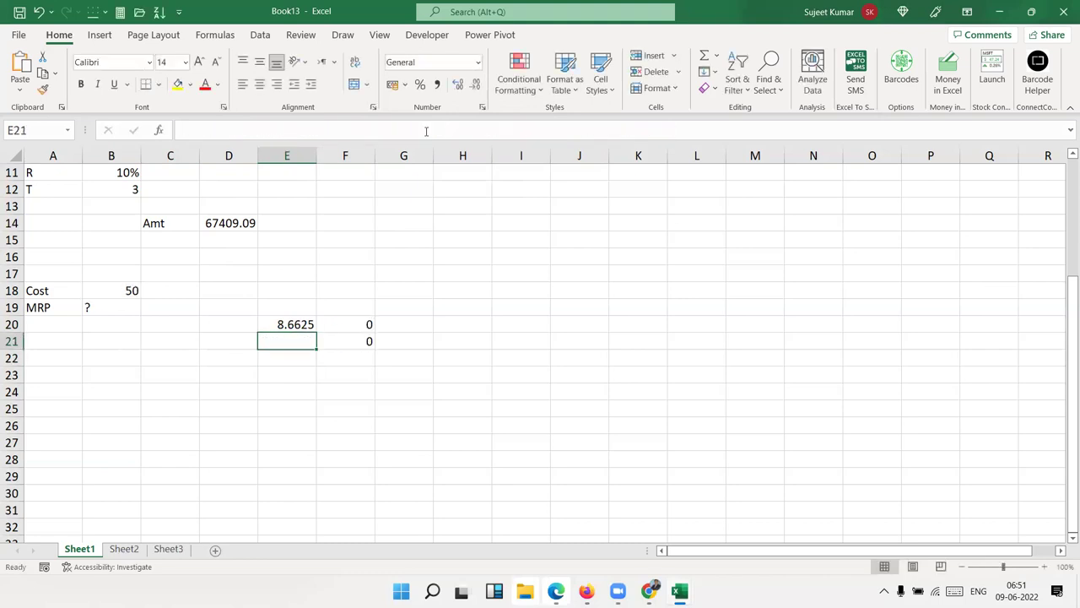
key(ctrl+z)
key(Up)
key(Delete)
key(Down)
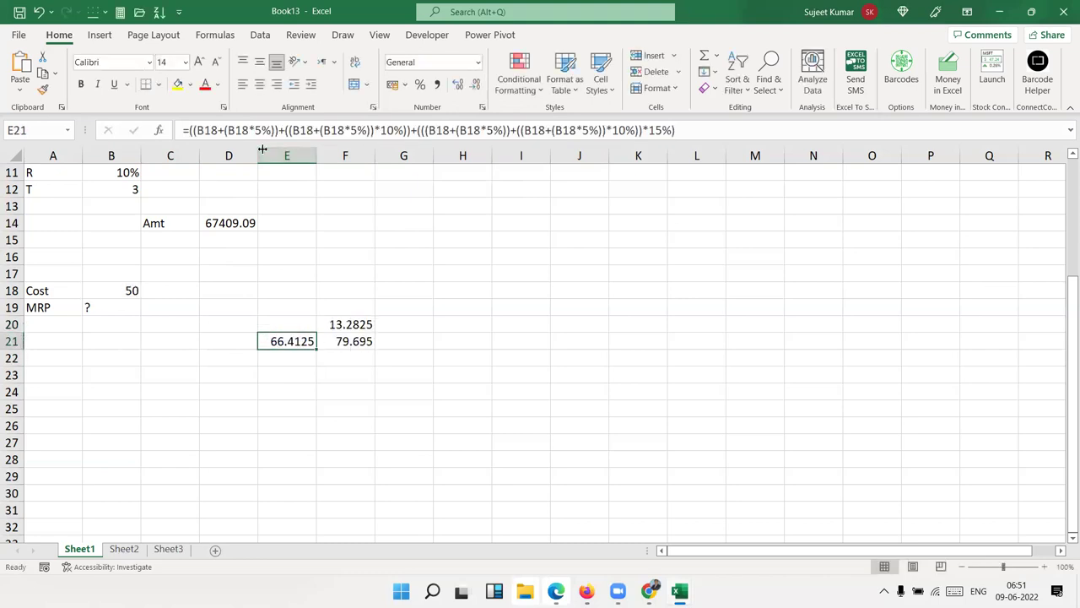
click(190, 131)
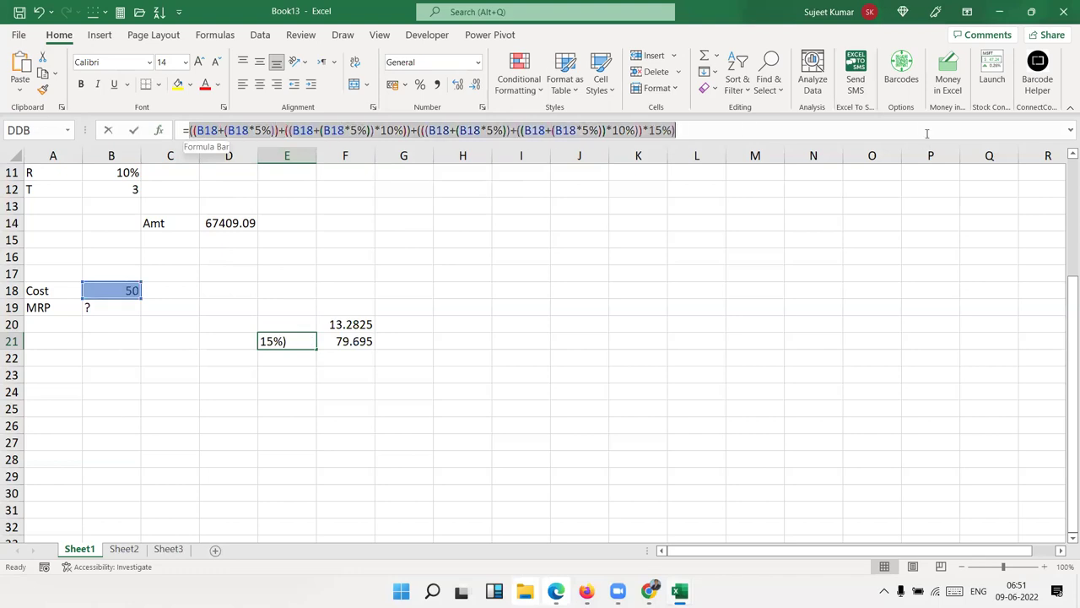
key(Escape)
click(344, 321)
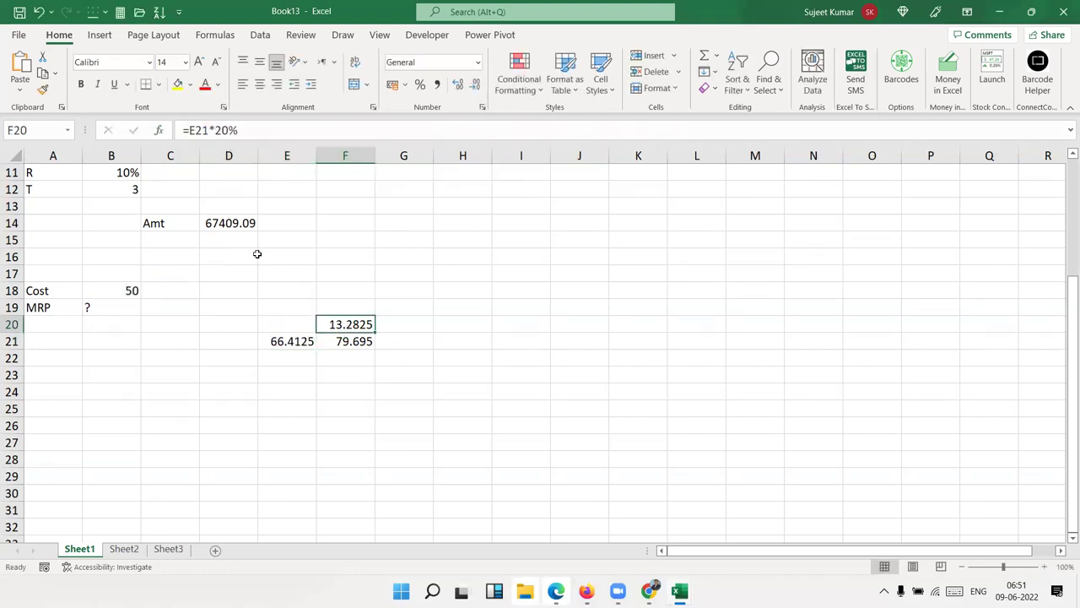
Replace the E21 reference in F20's and F21's formulas with E21's pasted formula
double_click(200, 131)
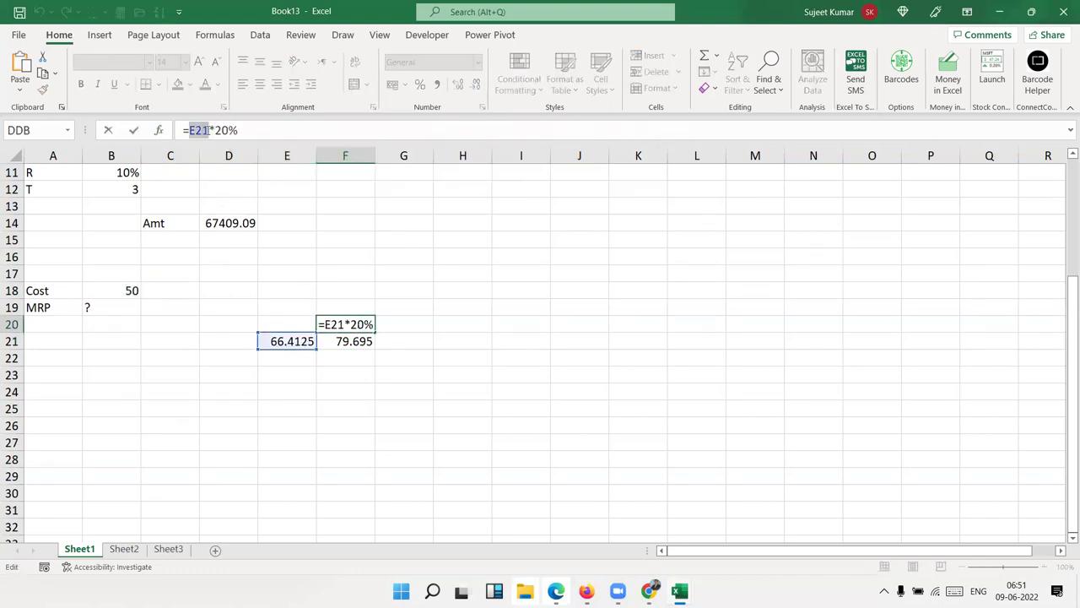
key(BackSpace)
text(((B18+(B18*5%))+((B18+(B18*5%))*10%))+(((B18+(B18*5%))+((B18+(B18*5%))*10%))*15%))
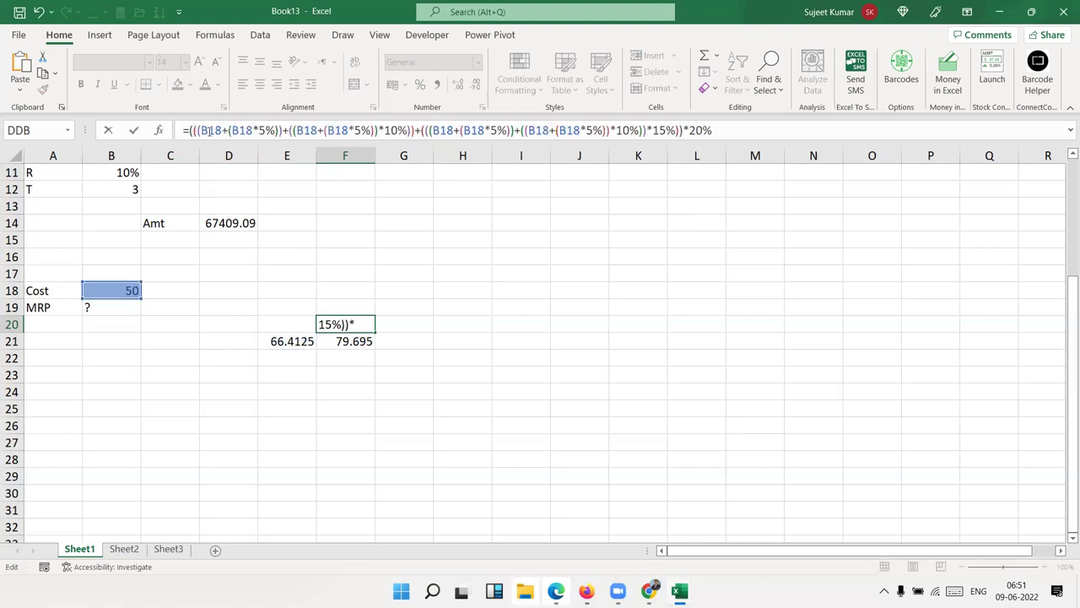
key(Return)
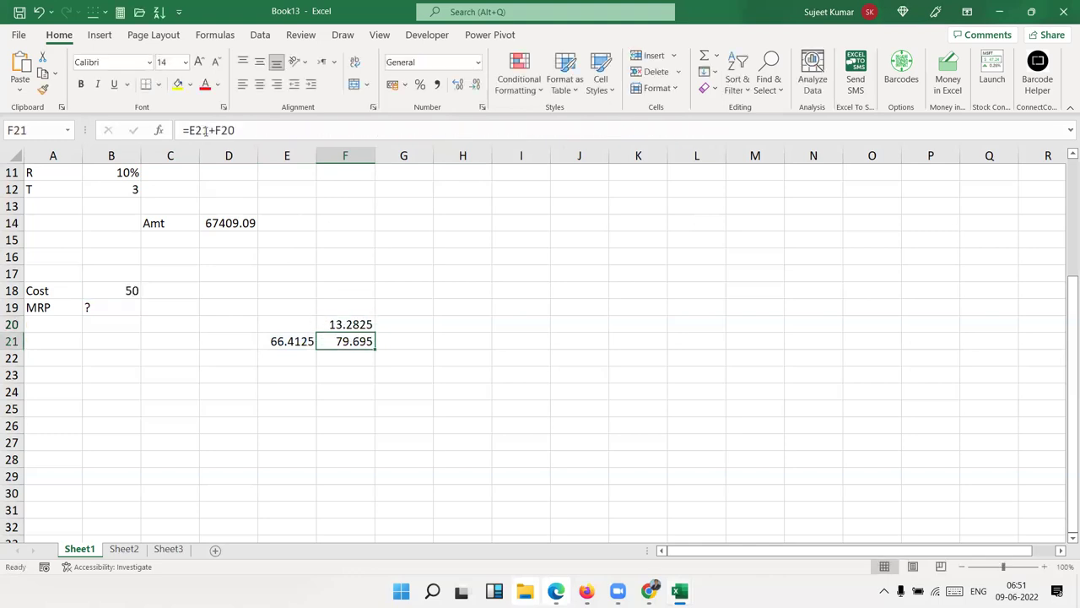
double_click(205, 131)
key(BackSpace)
text(()
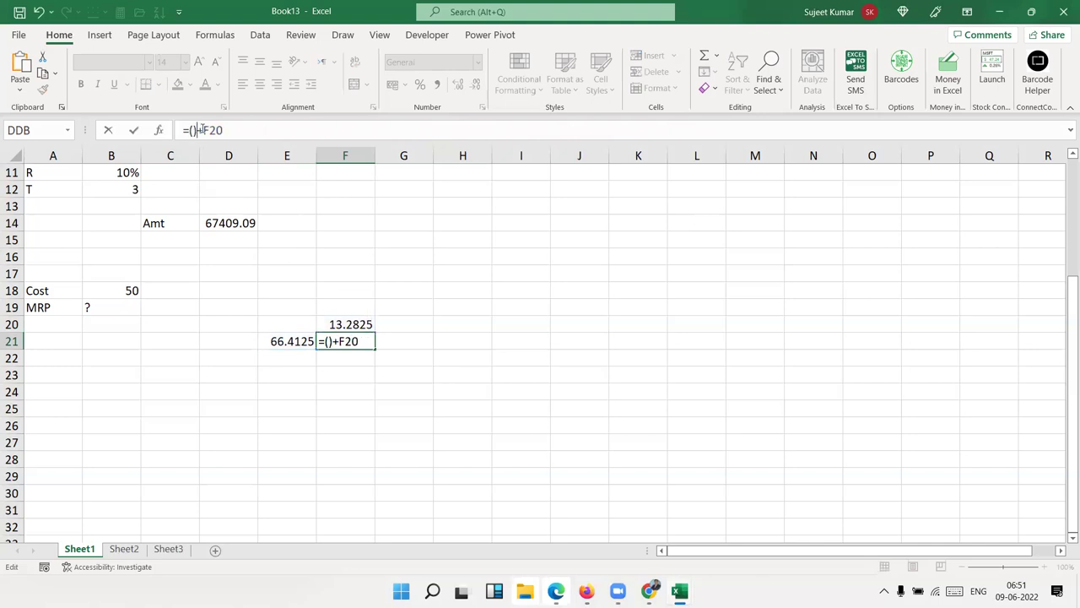
text(((B18+(B18*5%))+((B18+(B18*5%))*10%))+(((B18+(B18*5%))+((B18+(B18*5%))*10%))*15%))
key(ctrl+Return)
Substitute F20's whole formula, wrapped in parentheses, for the F20 reference in F21
key(Left)
key(Right)
key(Up)
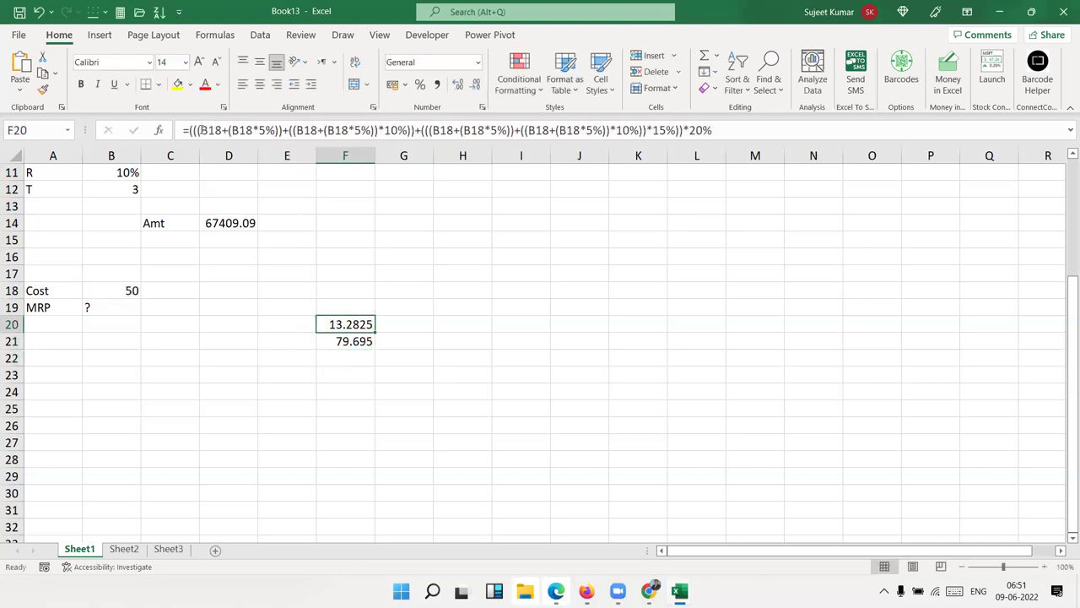
drag(187, 130, 1042, 144)
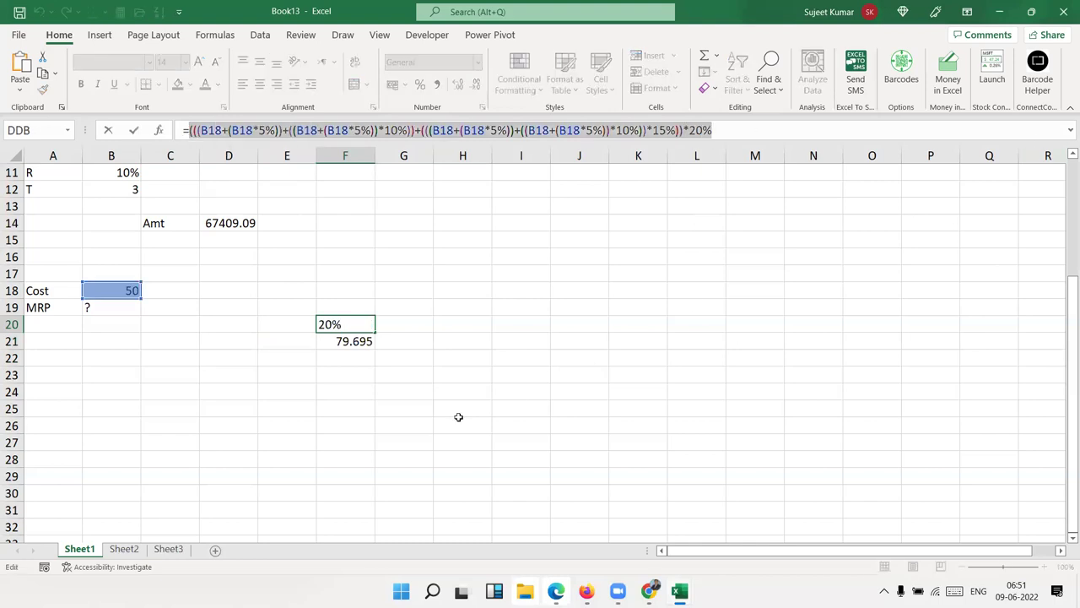
key(ctrl+Return)
click(355, 342)
double_click(700, 130)
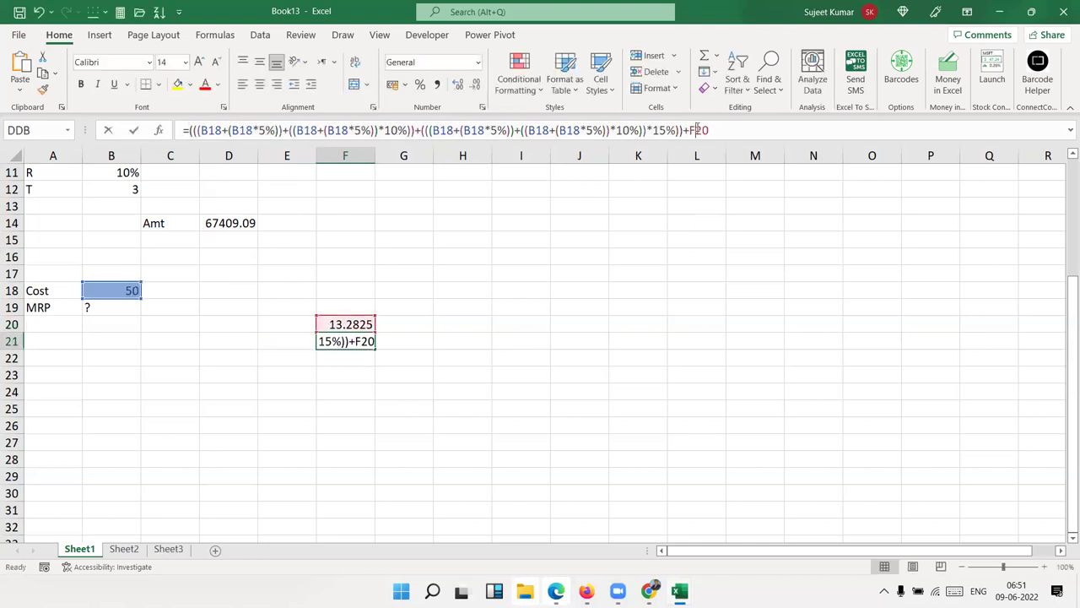
text(()
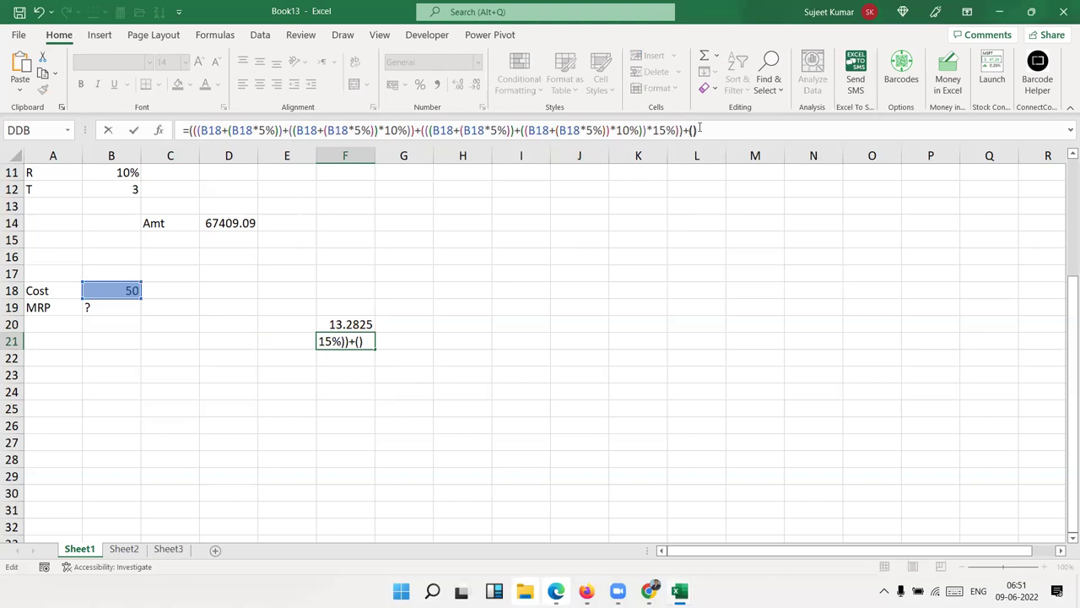
key(ctrl+v)
text())
key(Return)
Clear F20 and move the finished nested MRP formula from F21 into B19
key(Up)
key(Up)
key(Delete)
key(Down)
key(ctrl+x)
key(Left)
key(Left)
key(Left)
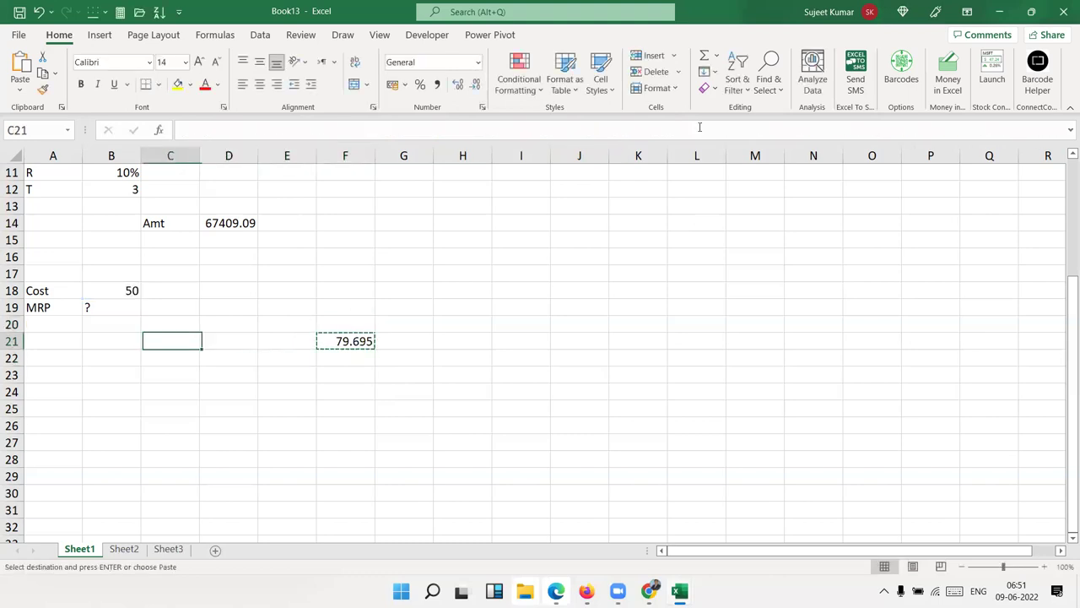
key(Left)
key(Up)
key(Up)
key(ctrl+v)
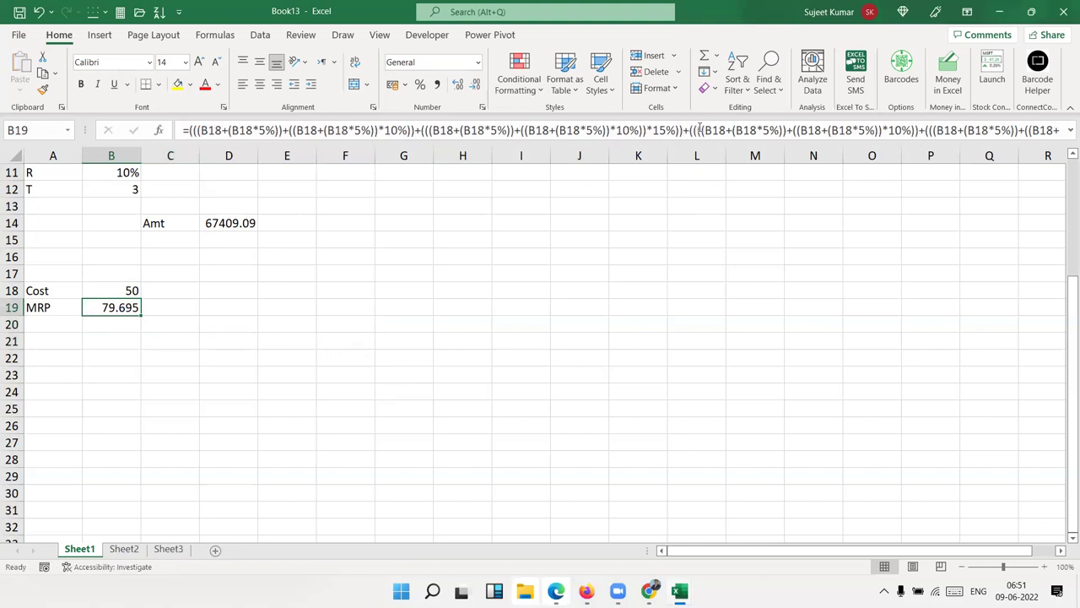
Inspect B19's long nested formula chaining the 5%, 10%, 15% and 20% markups on B18
double_click(125, 307)
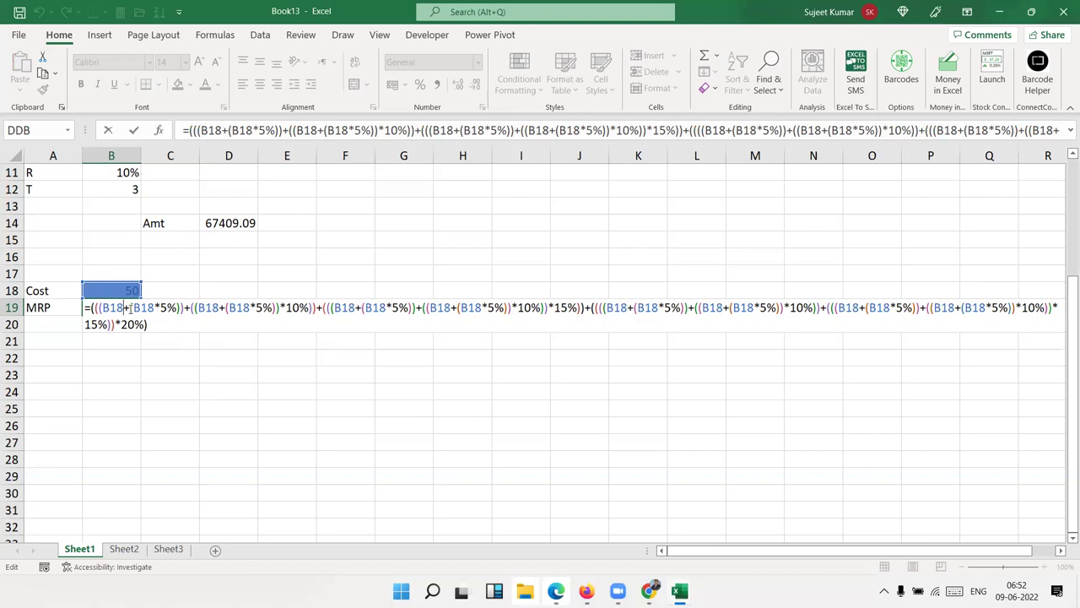
key(Return)
On Sheet2, enter 85, 25, 63, 63, 65, 36, 32 and 63 into A1:A8
click(133, 550)
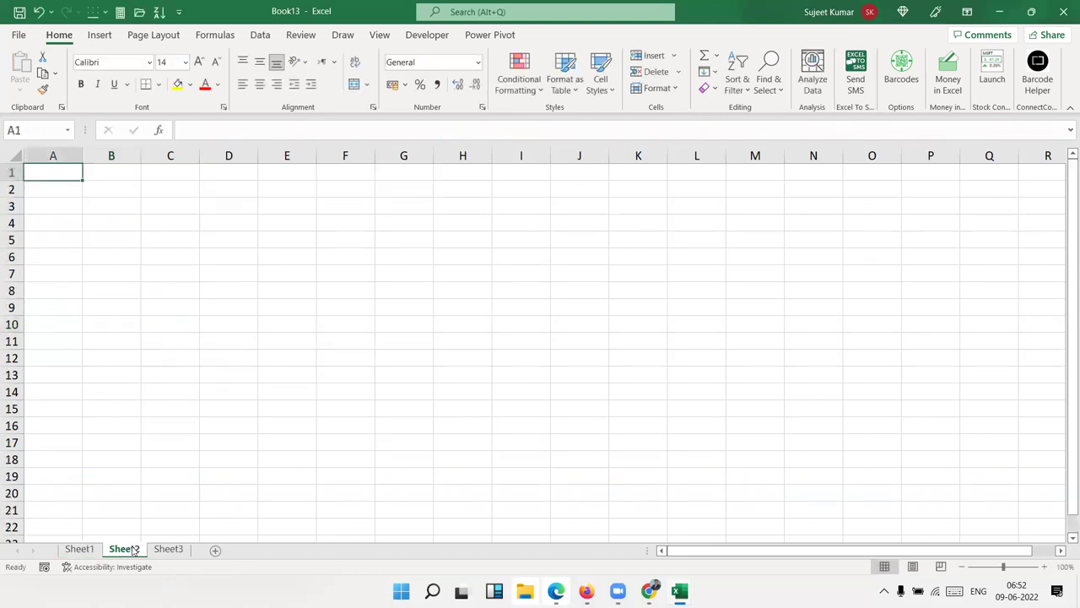
text(85)
key(Return)
text(25 63 63 65 36 32 63)
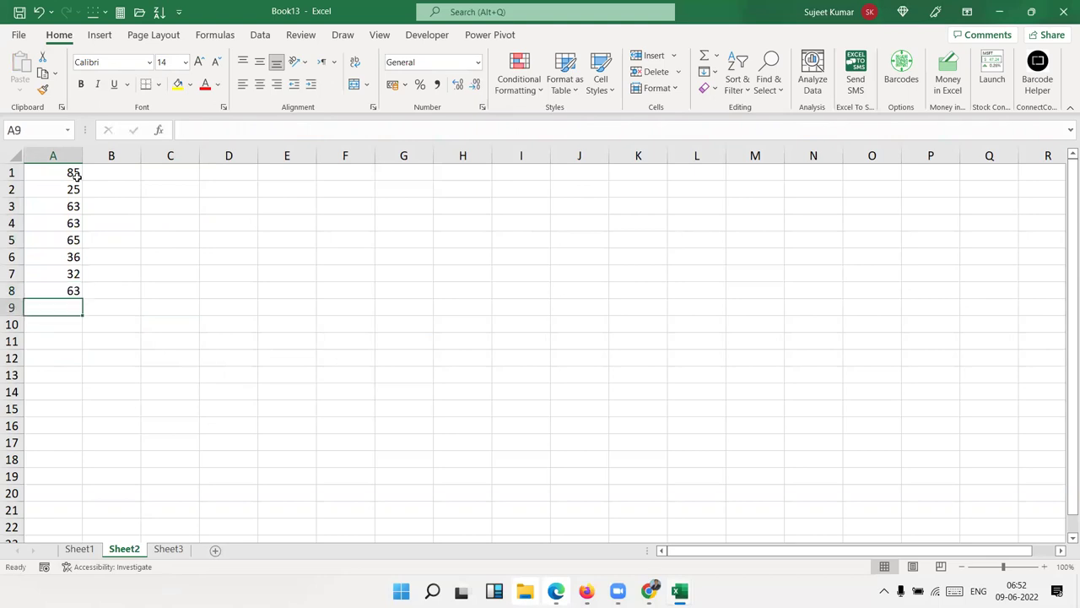
Enter =A1+20 in B1 so it shows 105, then recheck the formula
click(104, 174)
text(=)
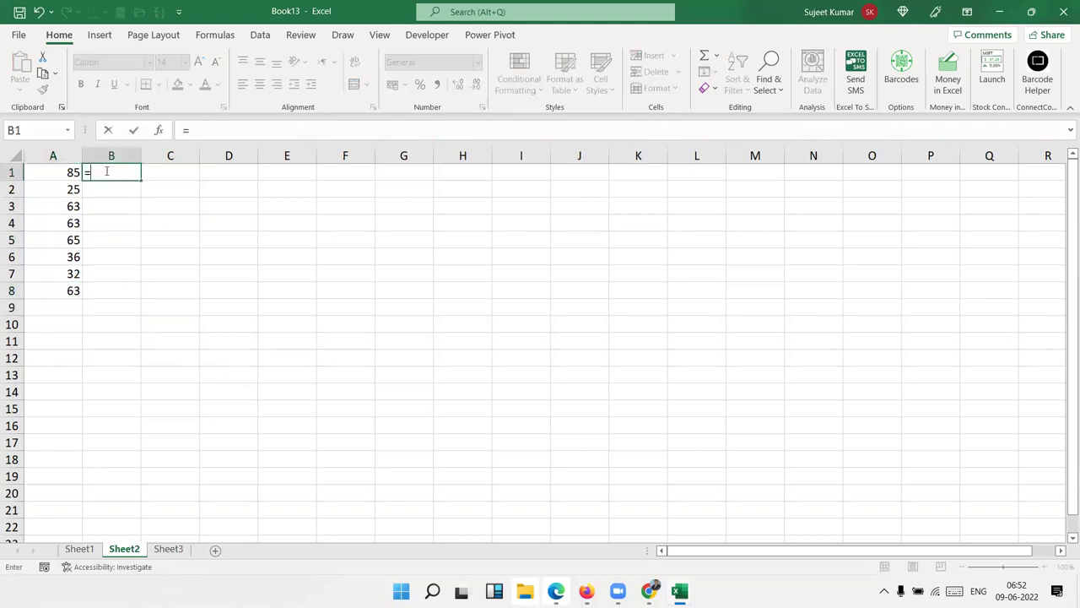
key(Left)
text(+20)
key(Return)
click(107, 171)
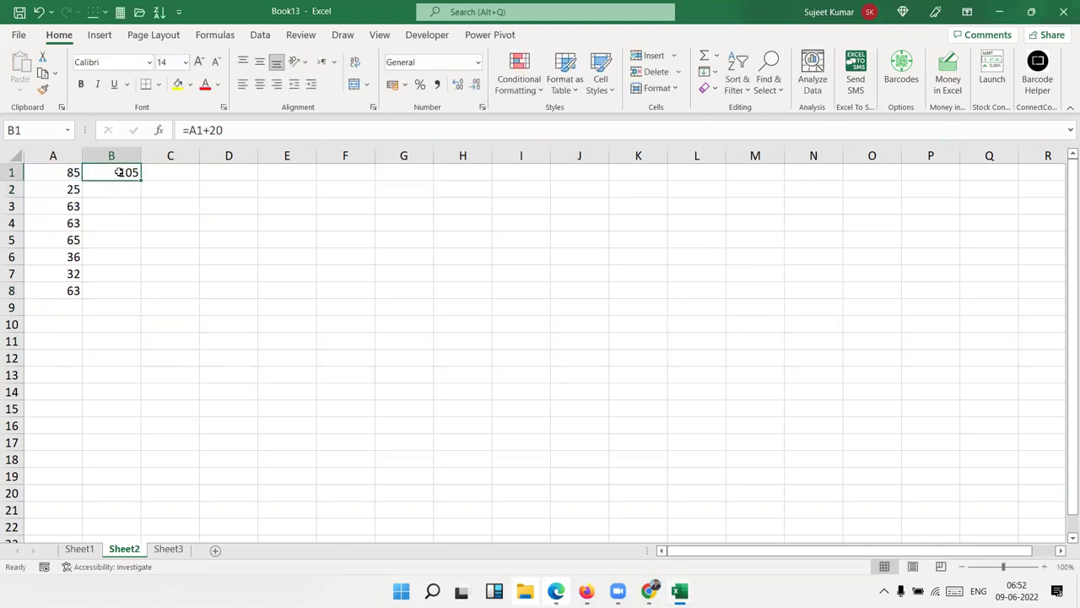
double_click(119, 172)
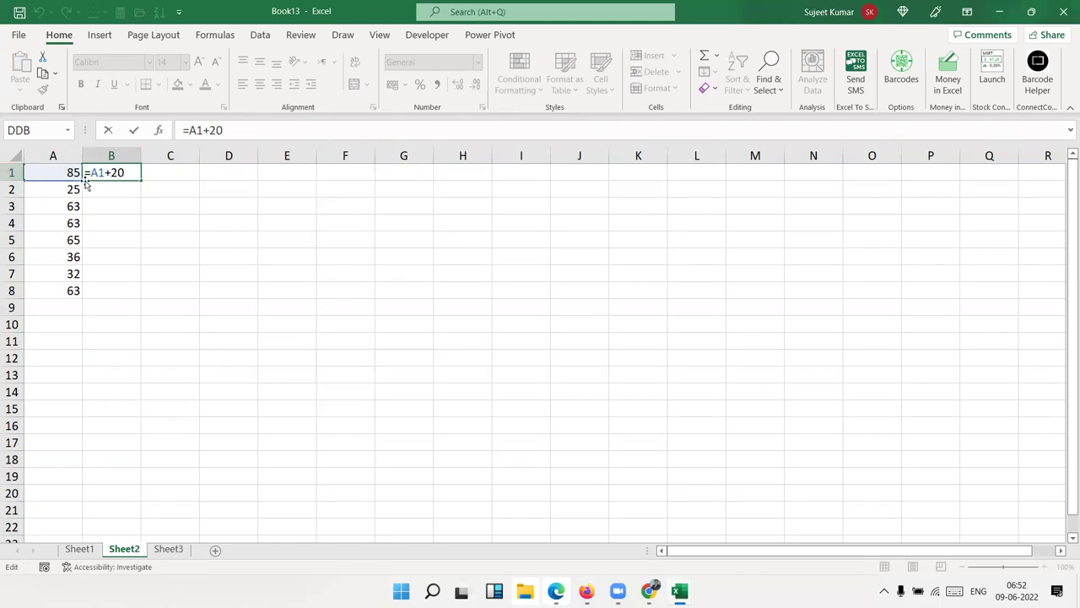
key(ctrl+Return)
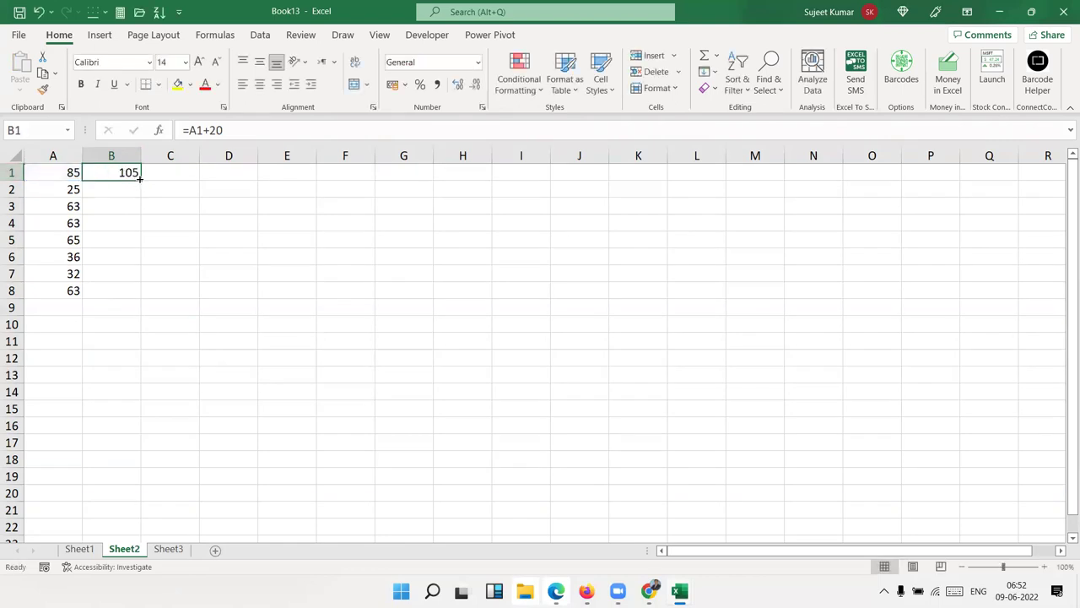
Fill B1's add-20 formula down to B8 and inspect the copies in B2–B5
double_click(140, 178)
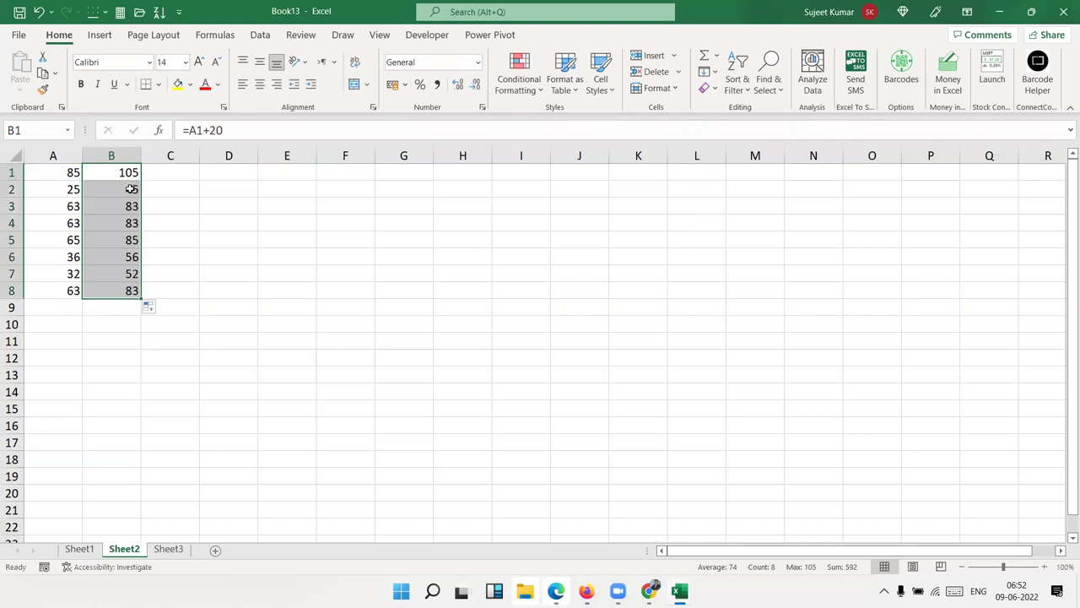
double_click(132, 189)
key(ctrl+Return)
double_click(132, 206)
key(ctrl+Return)
double_click(131, 223)
key(ctrl+Return)
double_click(134, 240)
key(ctrl+Return)
Inspect the copied add-20 formulas in B6, B7 and B8 without changing them
click(137, 256)
double_click(136, 256)
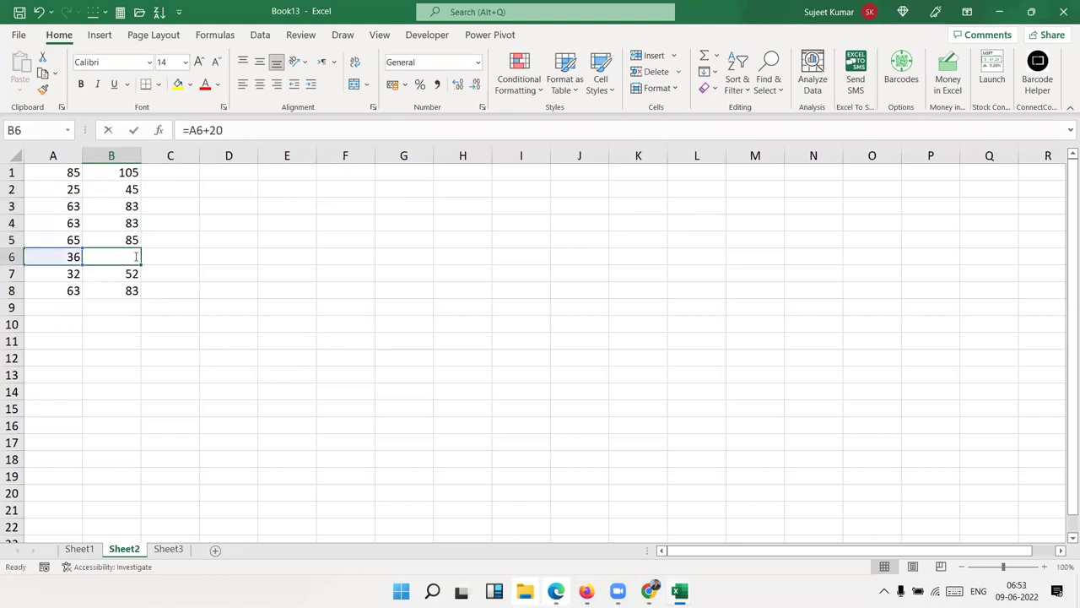
key(ctrl+Return)
click(132, 273)
double_click(131, 274)
key(ctrl+Return)
click(131, 289)
double_click(131, 288)
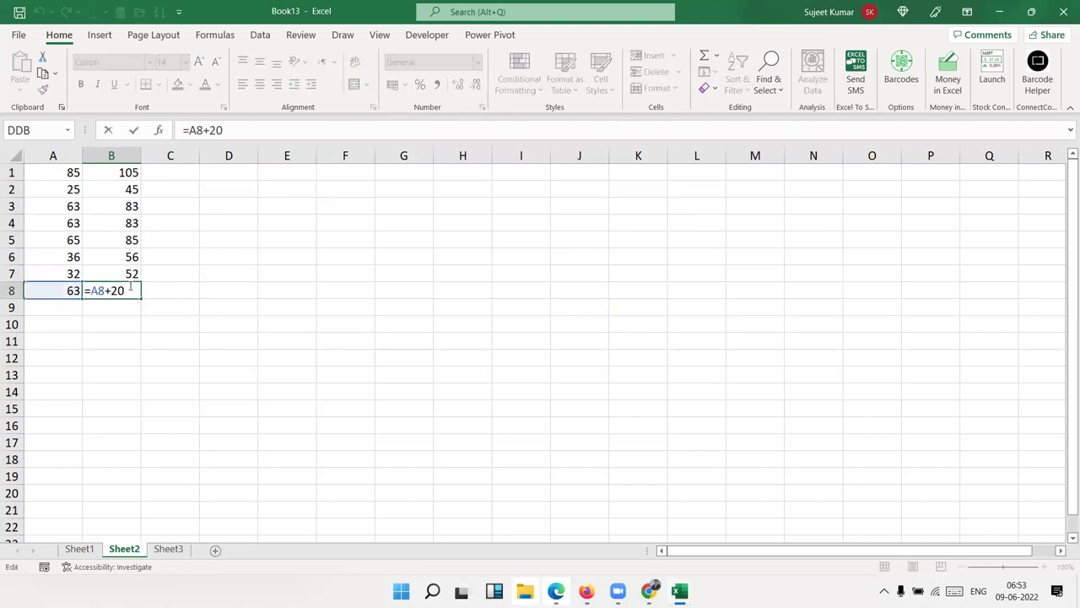
key(ctrl+Return)
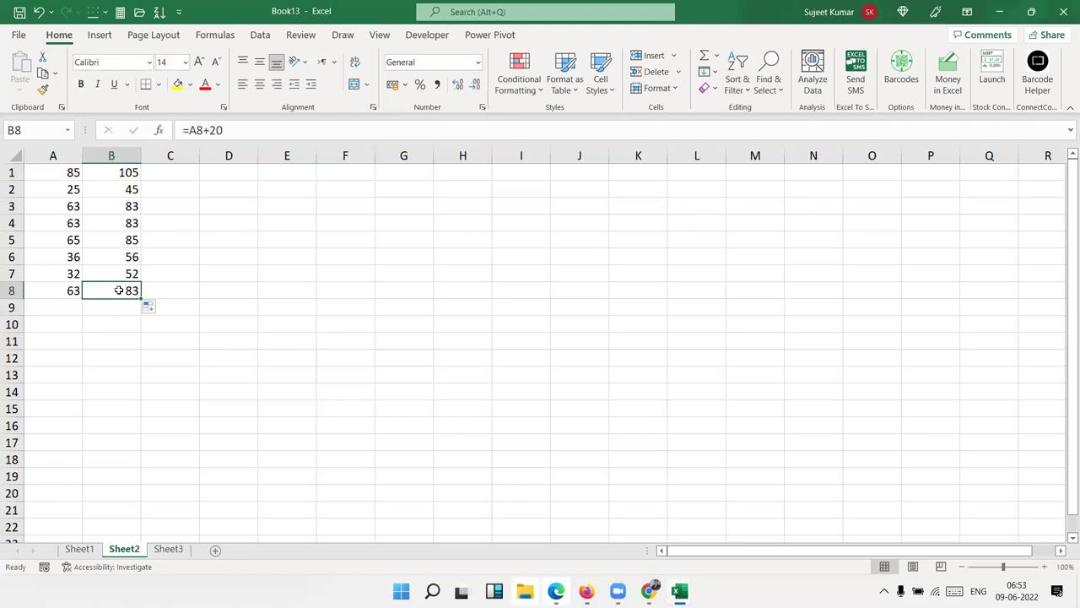
Clear the results in B1:B8 and enter 20 in D1
key(ctrl+Up)
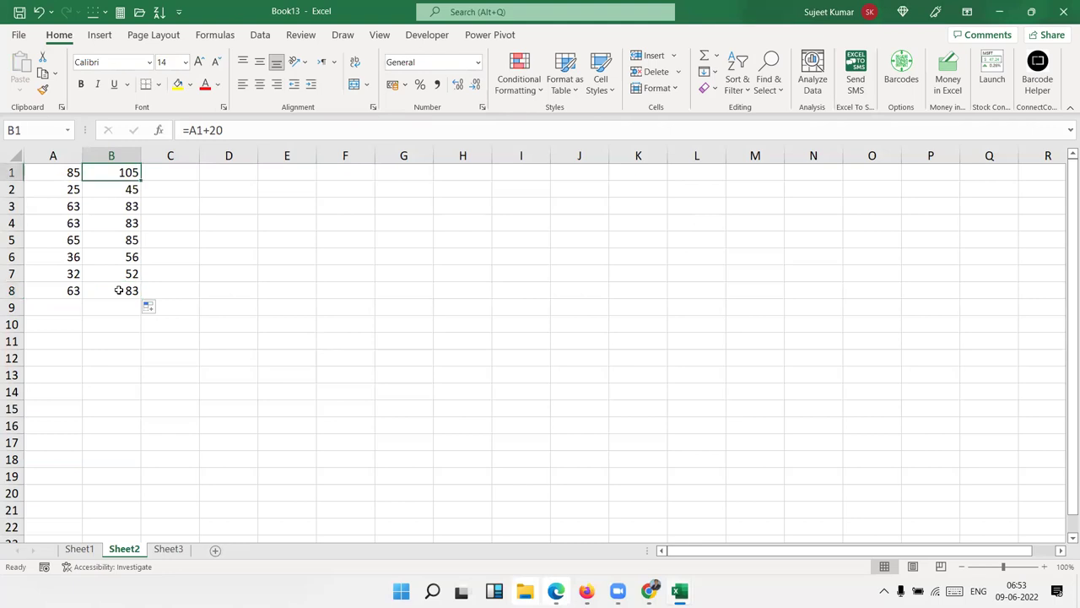
key(ctrl+shift+Down)
key(Delete)
key(ctrl+Up)
key(Right)
key(Right)
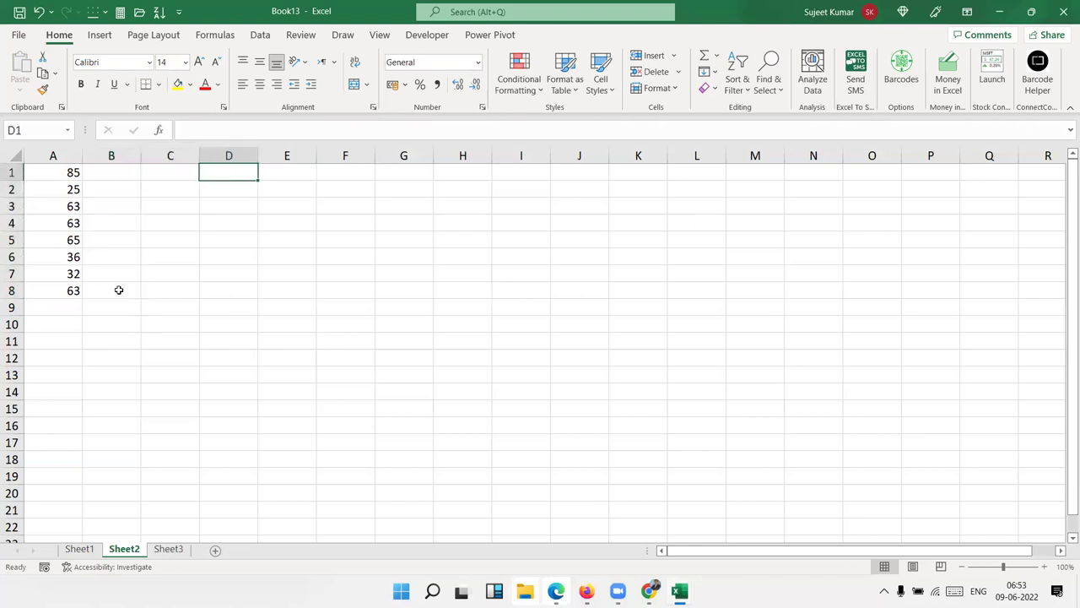
text(20)
key(ctrl+Return)
Enter =A1+D1 in B1, still showing 105
key(Left)
key(Left)
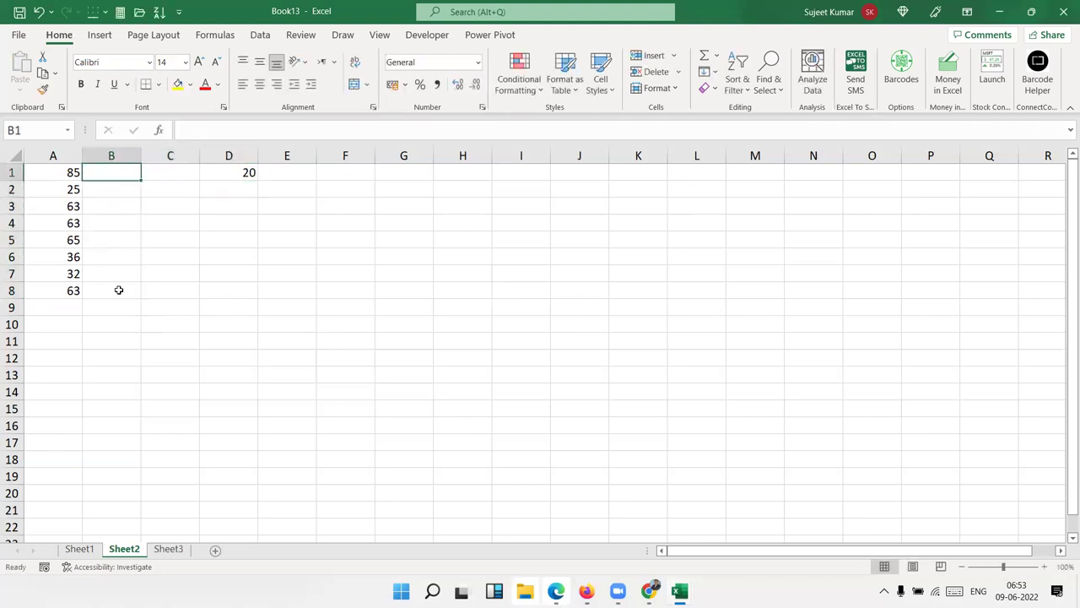
text(=)
key(Left)
text(+)
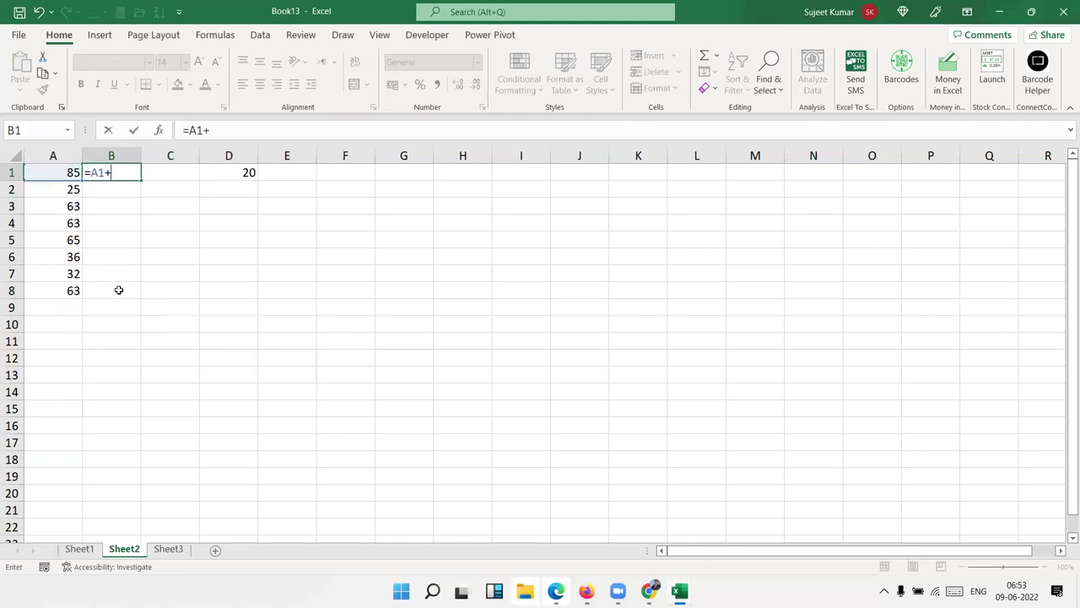
click(230, 171)
key(Return)
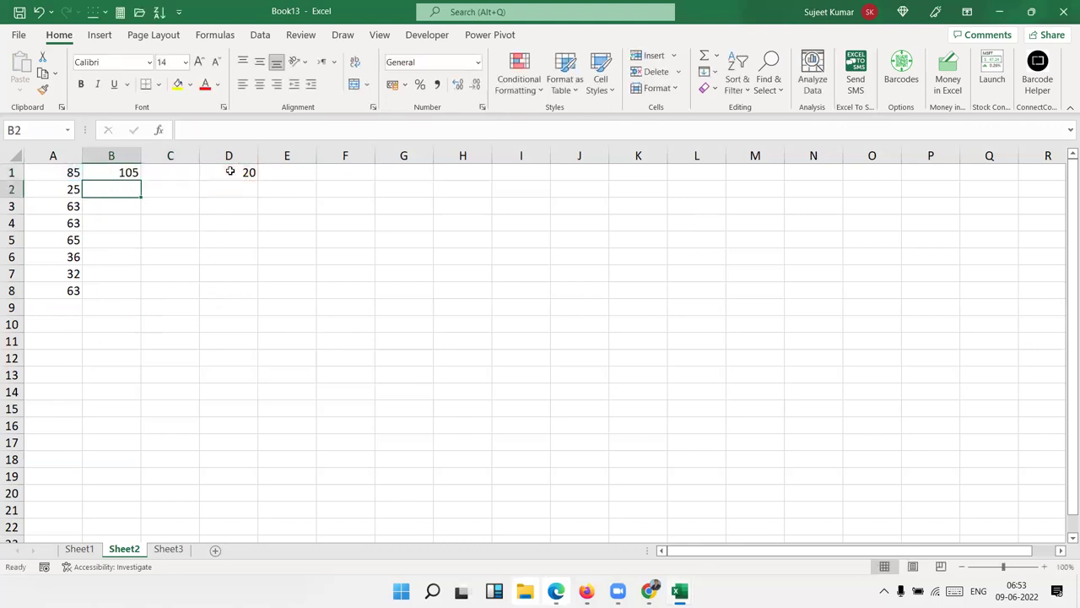
Copy B1's formula into B2 and inspect it, finding it wrongly gives 25
click(132, 172)
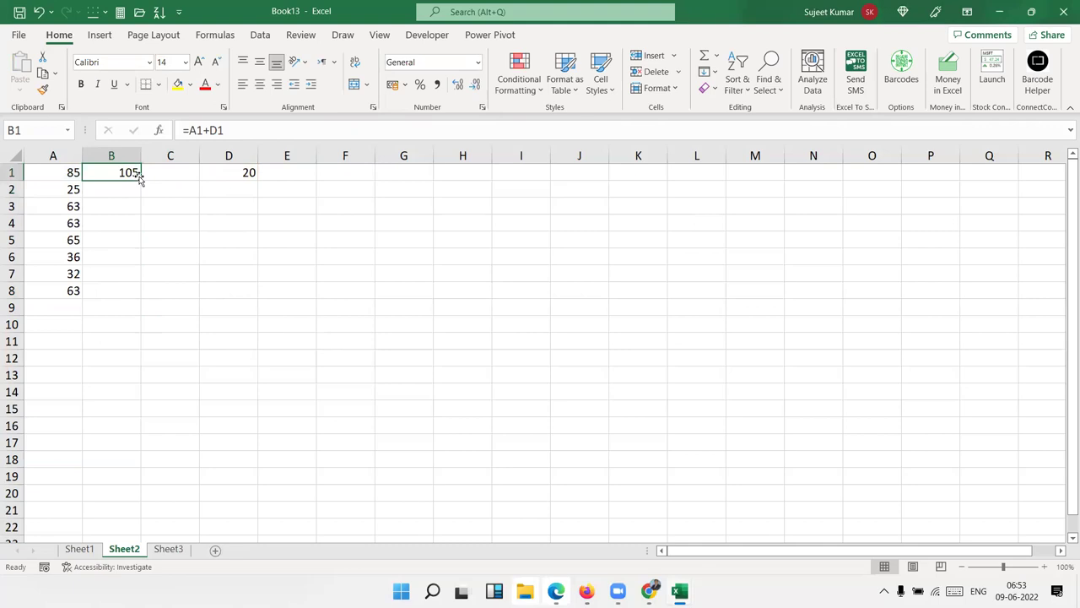
drag(141, 180, 140, 195)
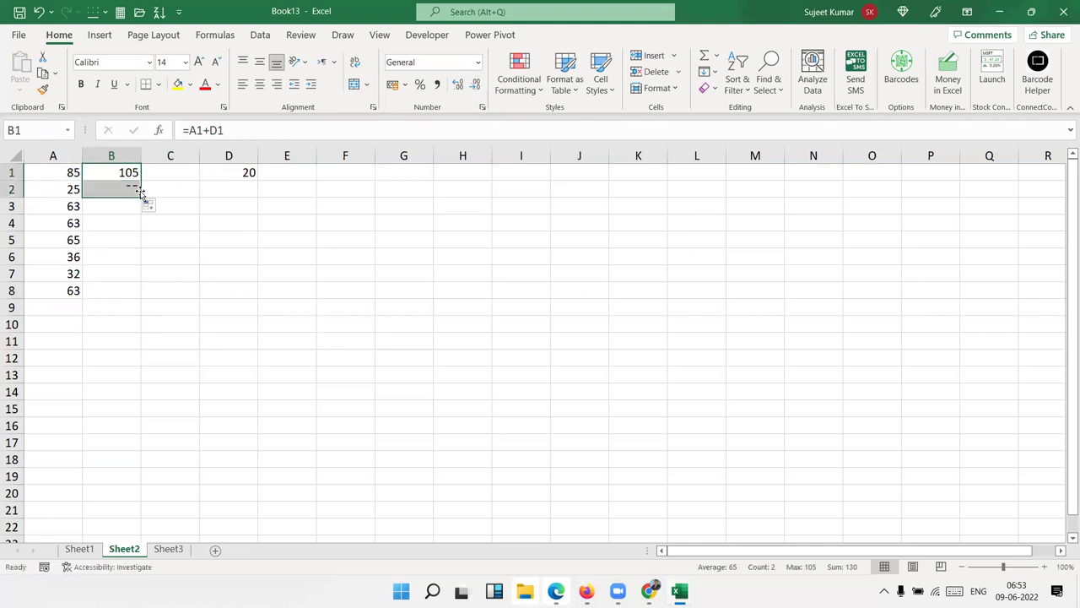
double_click(133, 189)
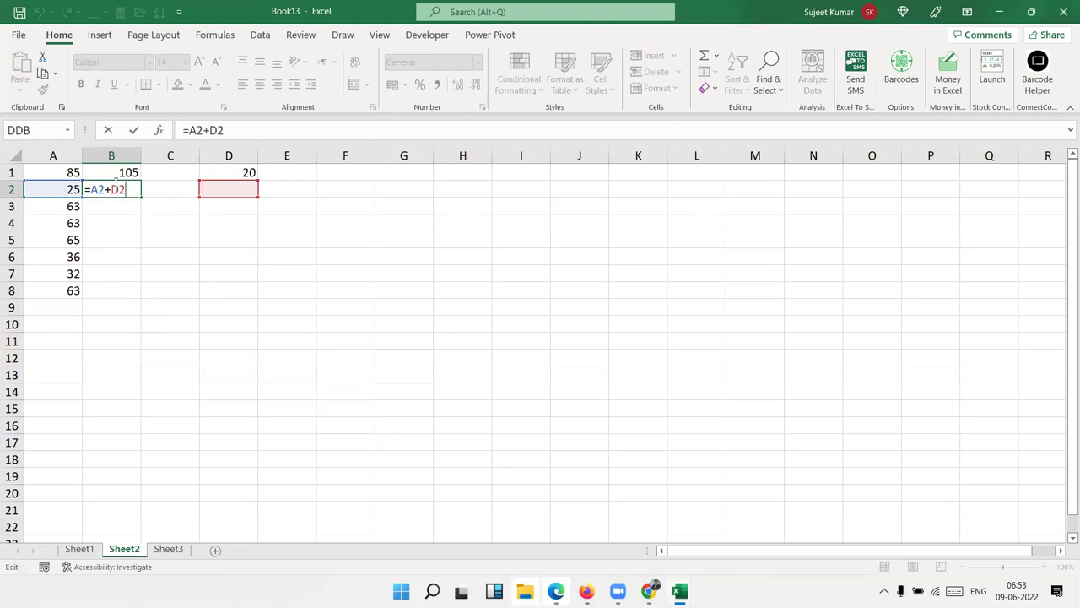
key(Escape)
Change B1 to =A1+$D$1 with F4 and fill it down through B8
click(116, 171)
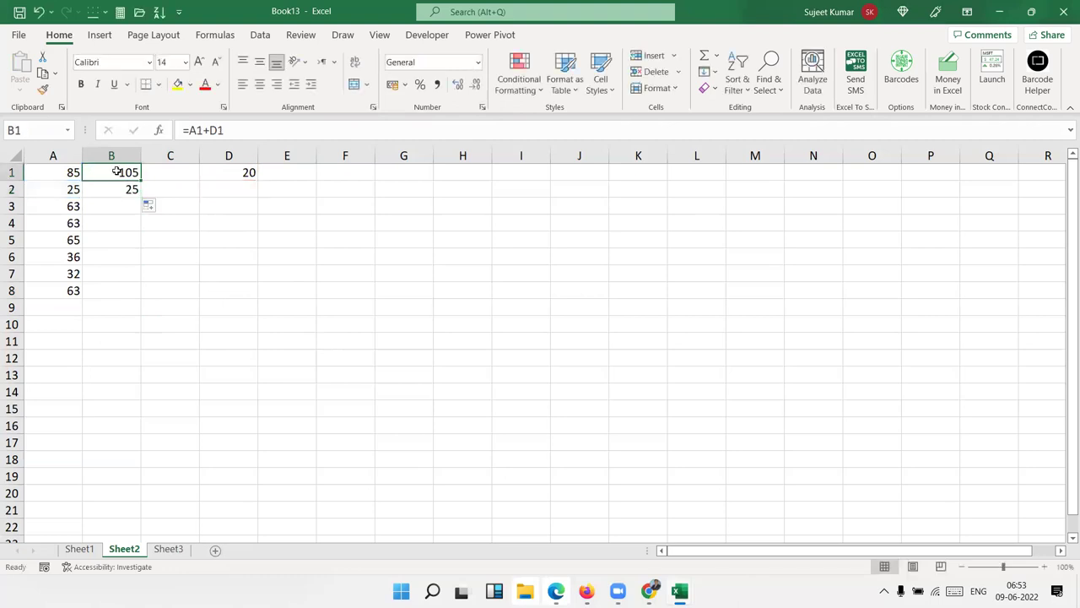
click(223, 131)
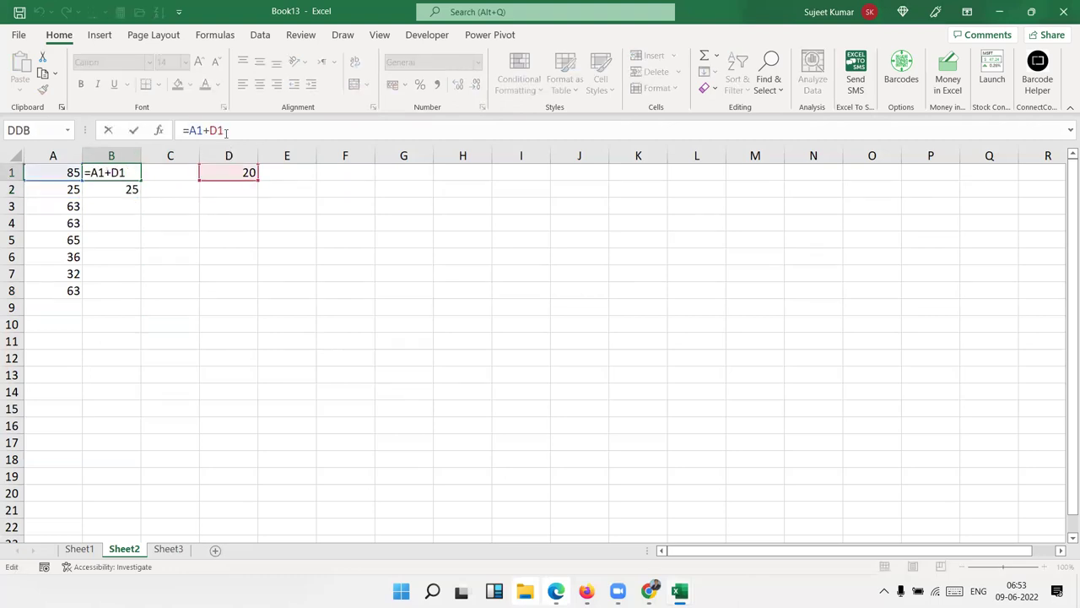
key(F4)
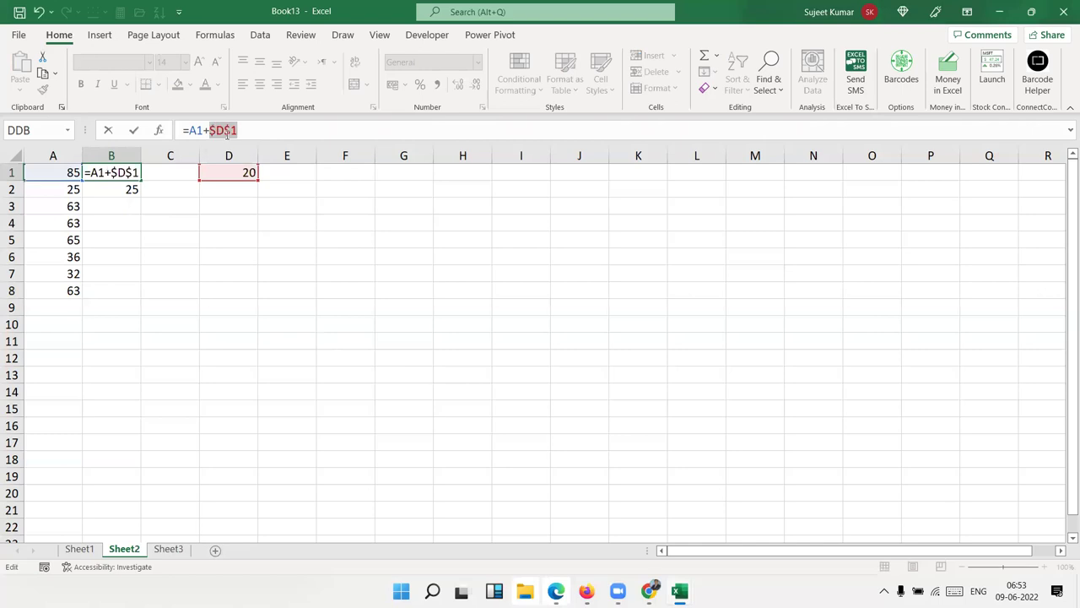
key(Return)
key(Up)
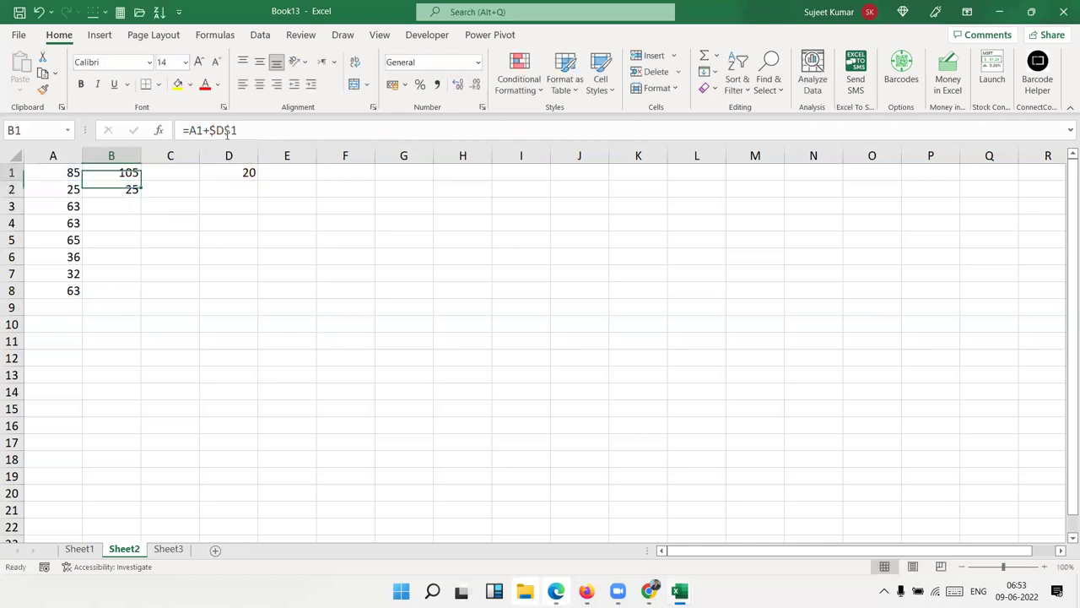
drag(140, 181, 131, 297)
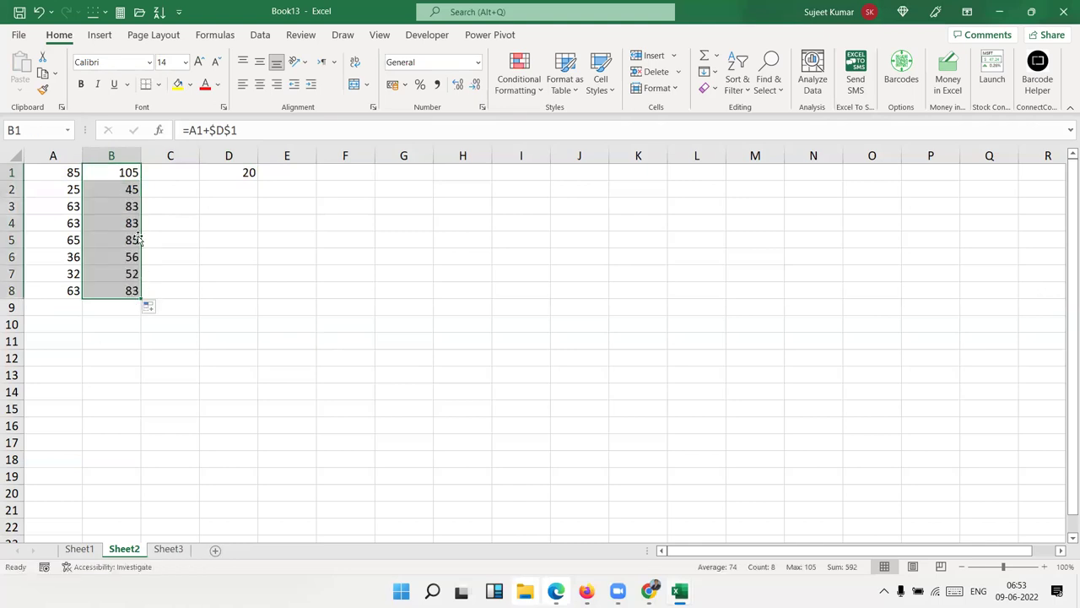
Check the copied $D$1 formulas in B2 through B8
click(129, 192)
click(131, 206)
click(130, 223)
click(126, 257)
click(124, 278)
click(126, 290)
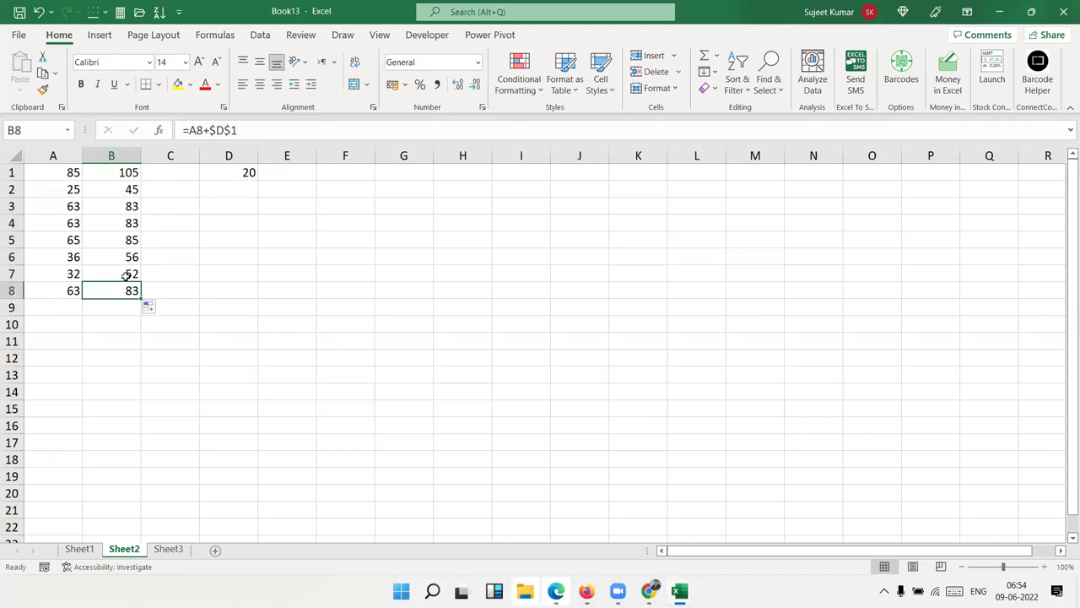
click(135, 193)
click(133, 174)
Change B1's reference to the mixed D$1 and fill it down through B8
click(213, 130)
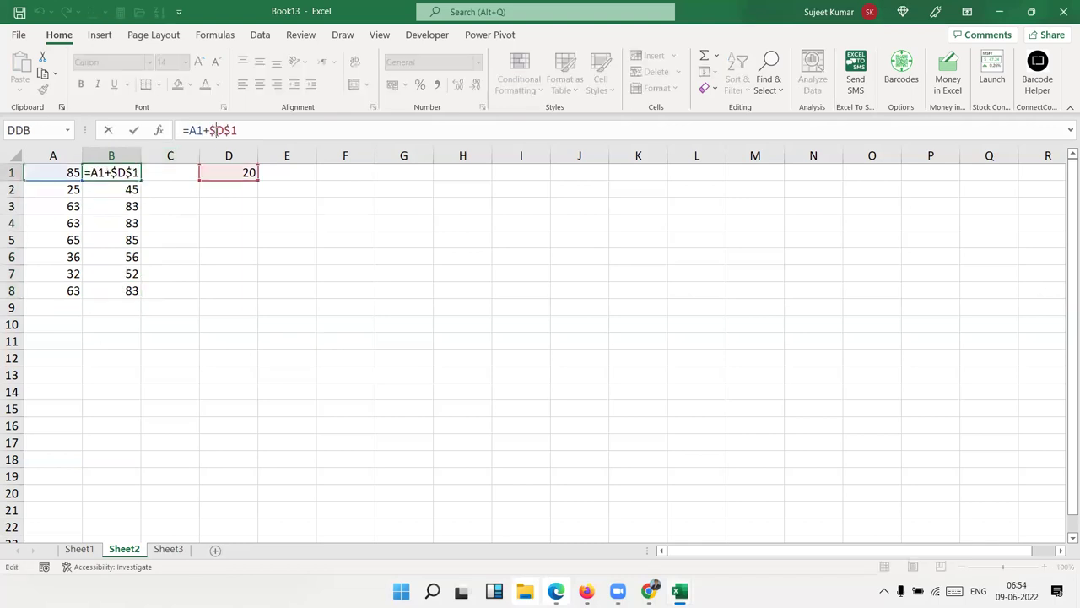
key(BackSpace)
key(Return)
key(Up)
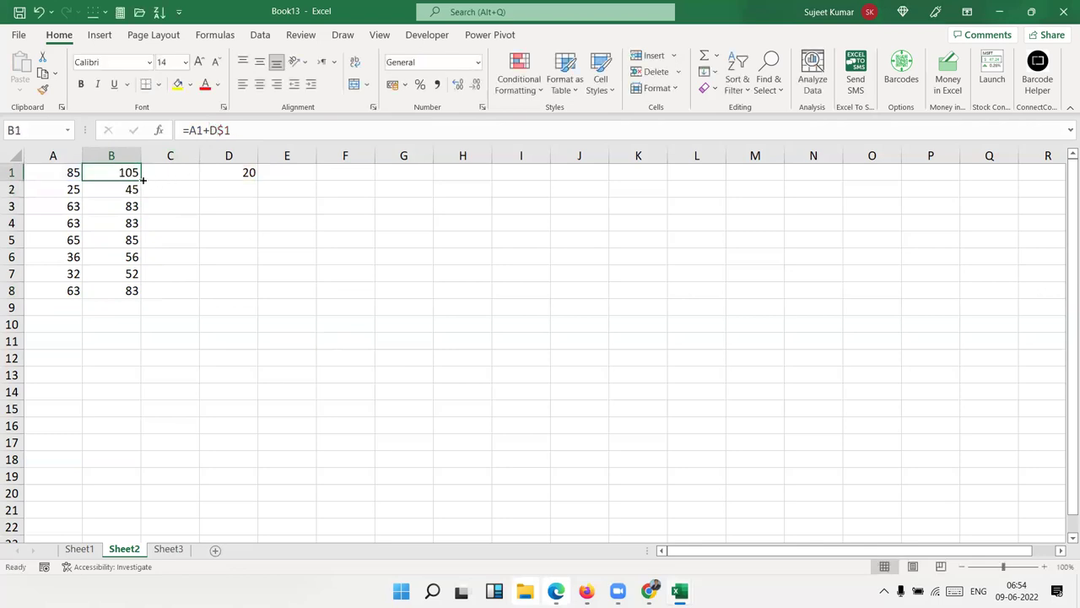
double_click(143, 180)
Test B1's D$1 formula by copying it across into C1, then clear C1
click(139, 175)
drag(142, 180, 180, 162)
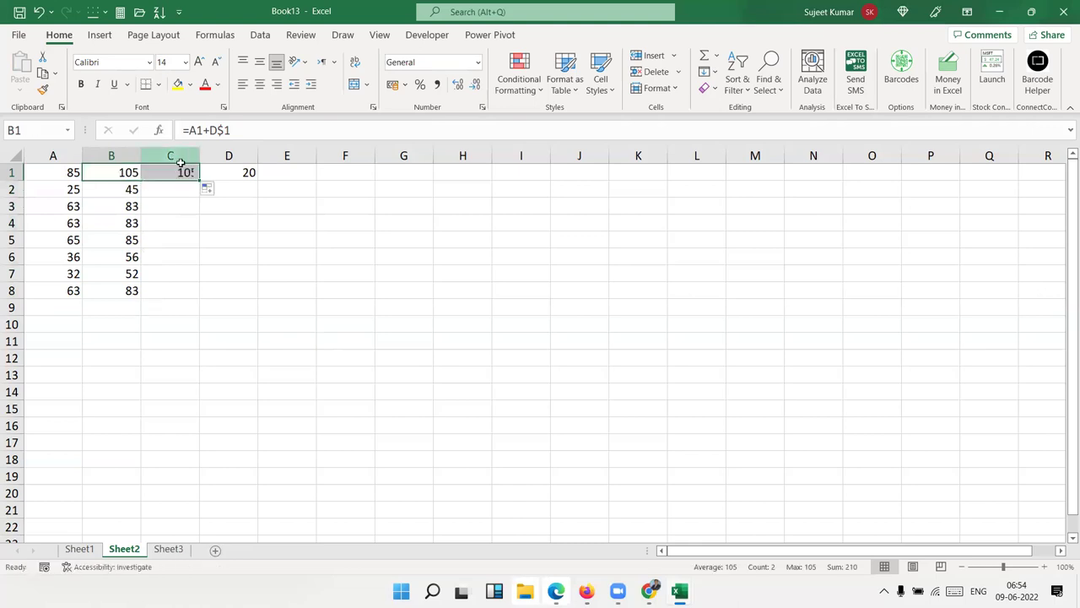
click(180, 161)
click(180, 167)
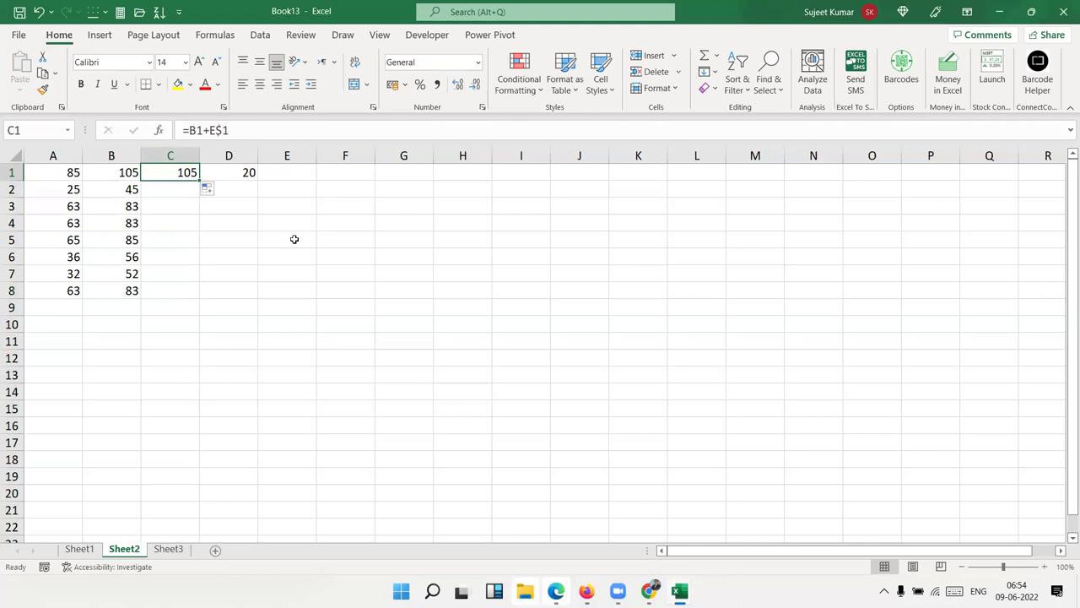
key(Delete)
key(Left)
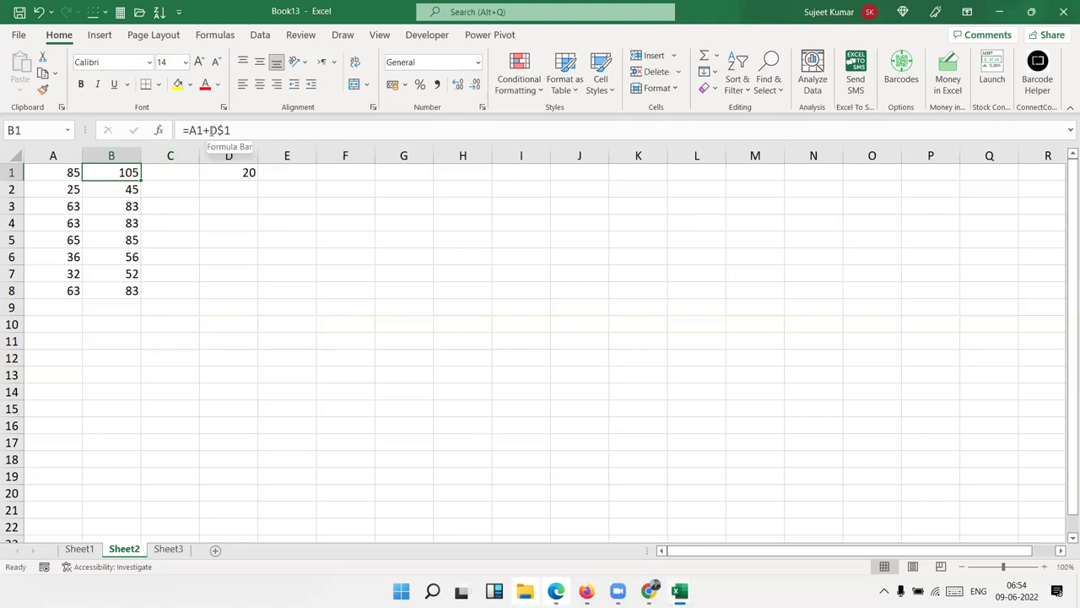
Restore =A1+$D$1 in B1, fill it down to B8, and dismiss the AutoRecover error
click(215, 132)
text($)
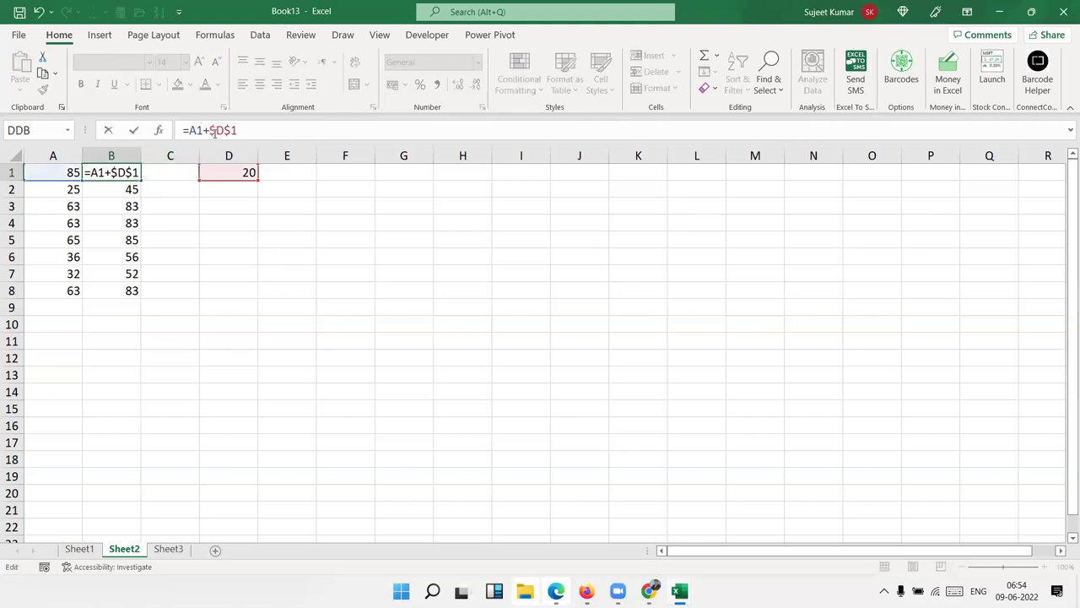
key(Return)
key(Up)
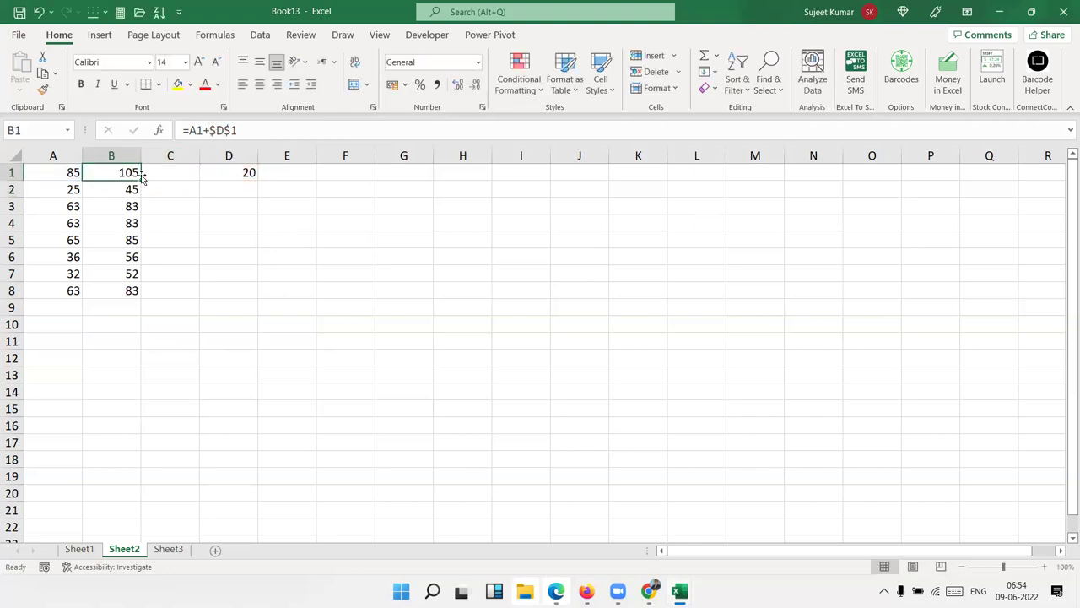
double_click(142, 173)
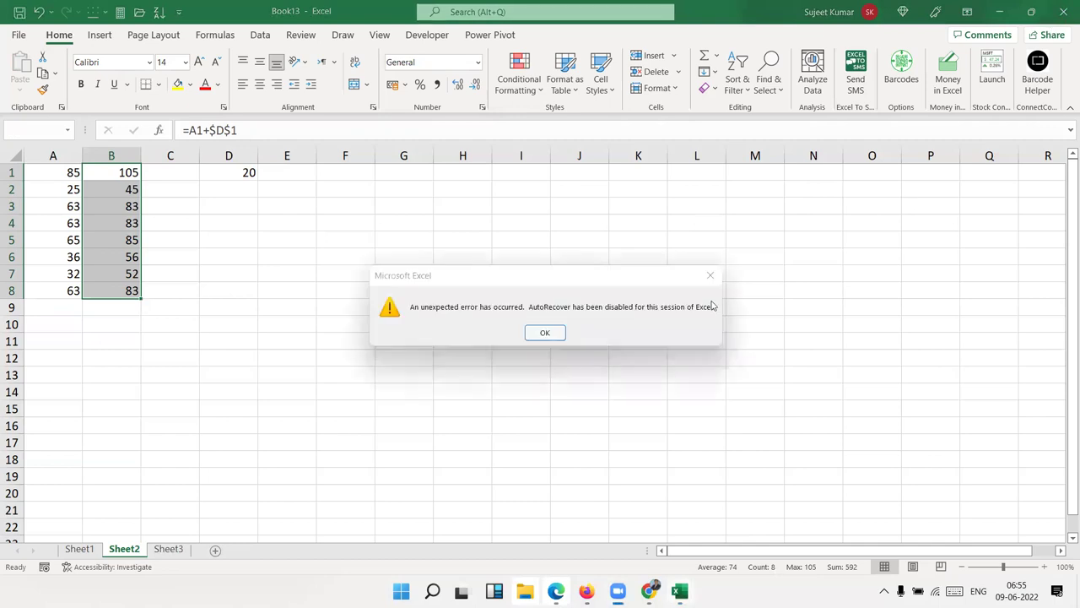
click(709, 275)
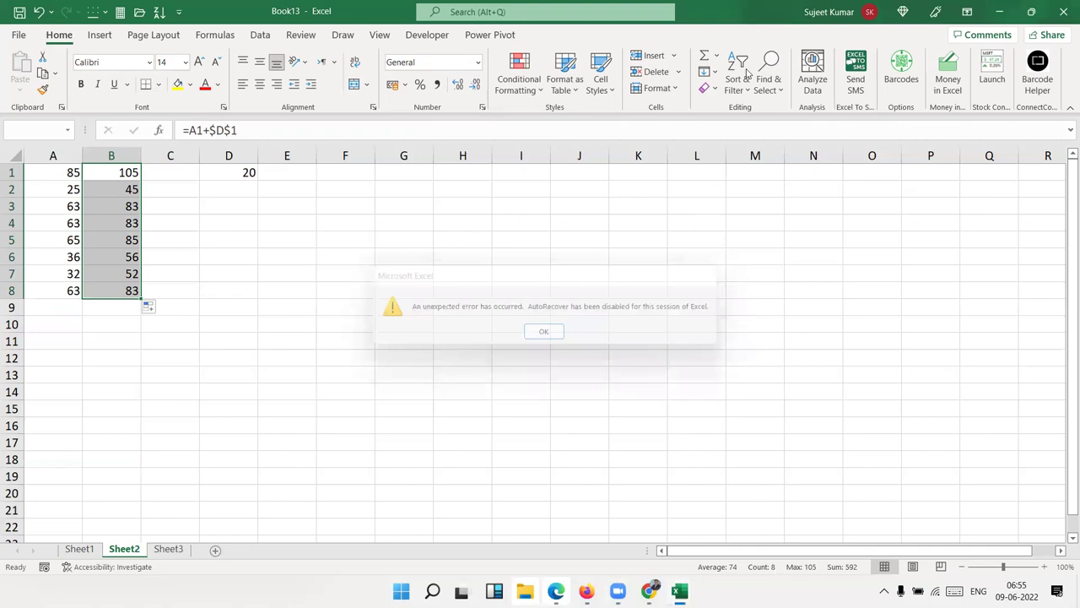